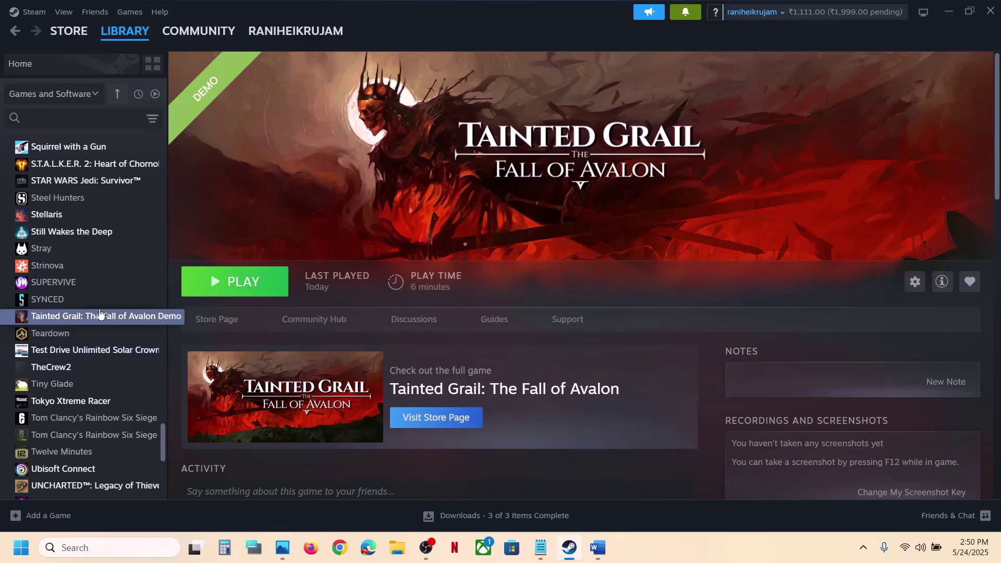
Set the launch options of Tainted Grail: The Fall of Avalon Demo to -dx11 in its properties.
right_click(102, 317)
click(147, 410)
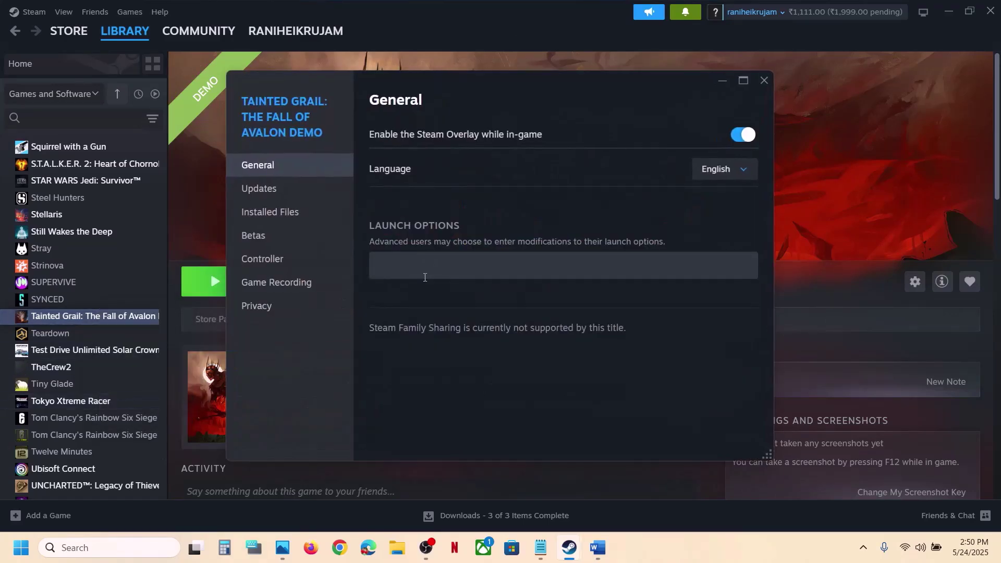
click(401, 265)
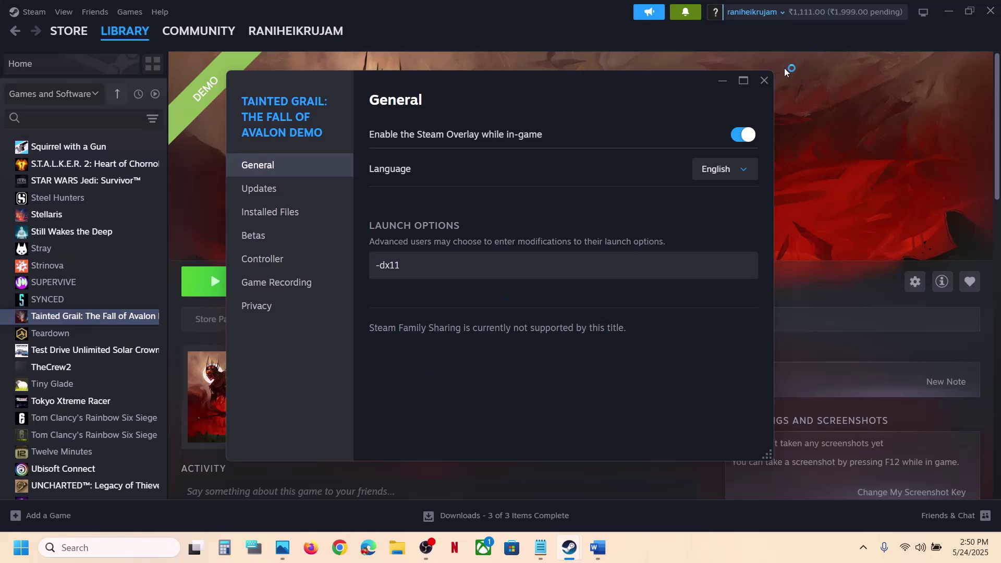
click(764, 79)
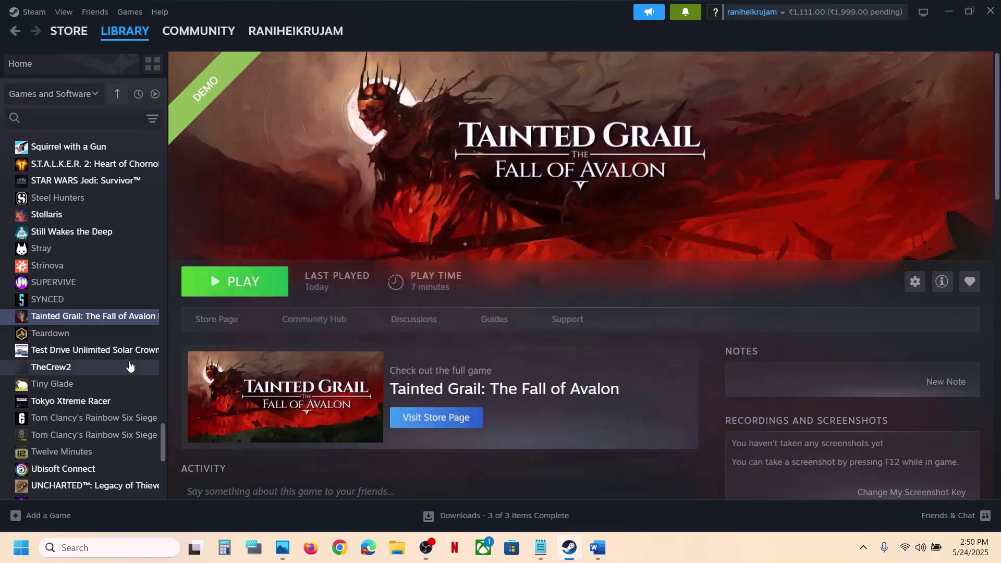
Clear the launch options of Tainted Grail: The Fall of Avalon Demo and close its properties.
right_click(88, 317)
click(140, 430)
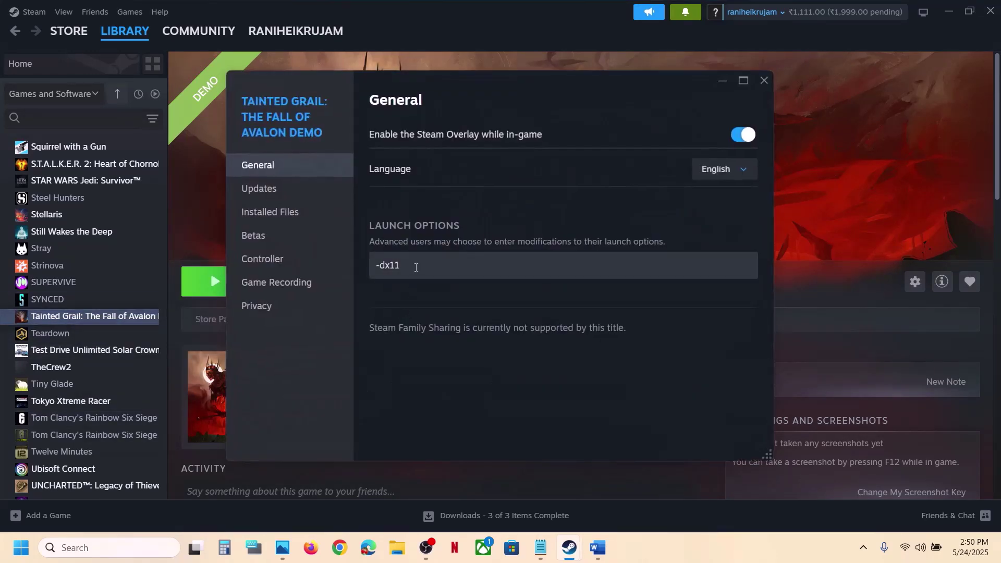
drag(416, 268, 352, 268)
text(-)
drag(440, 265, 358, 266)
key(BackSpace)
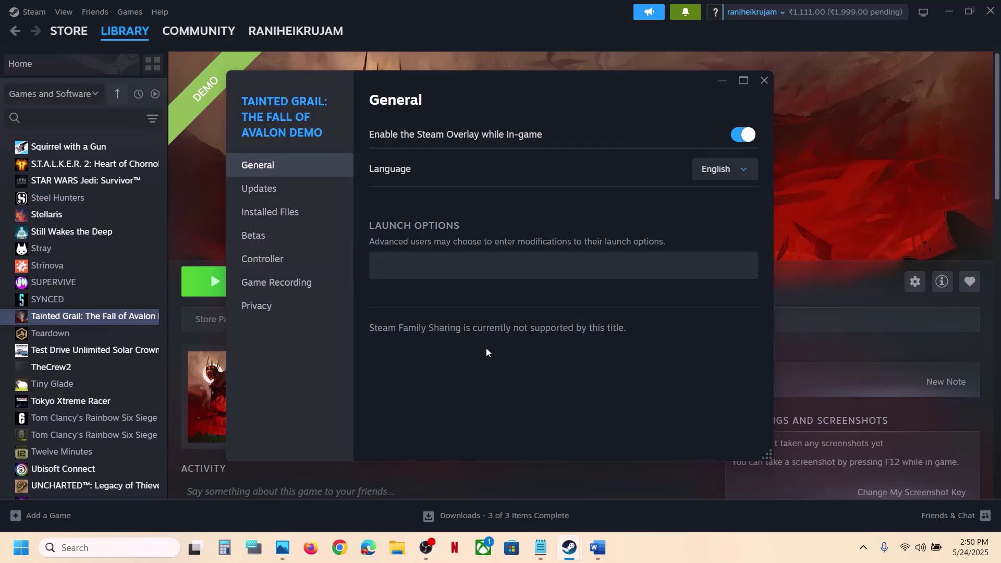
click(765, 81)
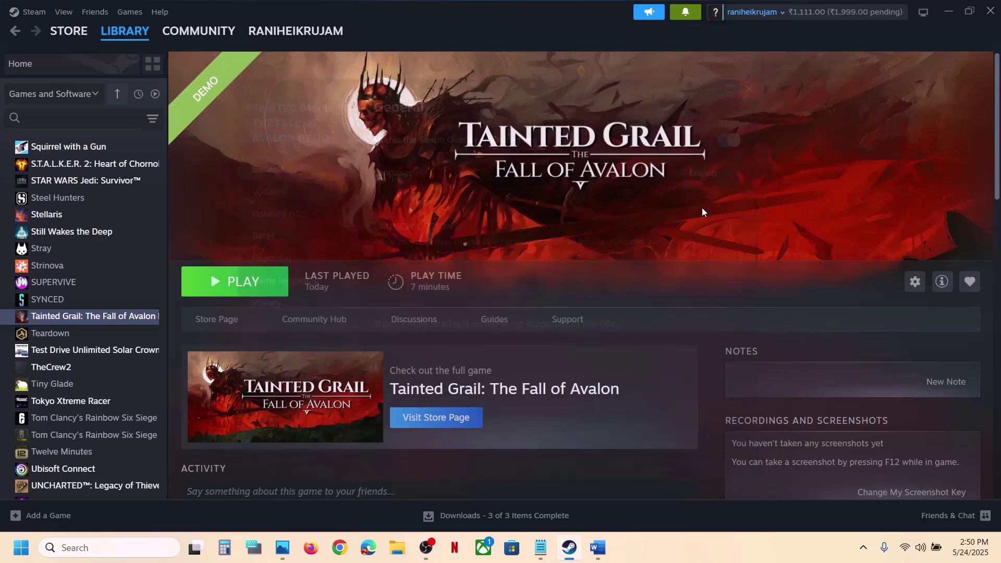
Switch to the Word document and read Step 2, highlighting the part about running the game as an administrator from the installation folder.
click(598, 547)
scroll(295, 332, down, 2)
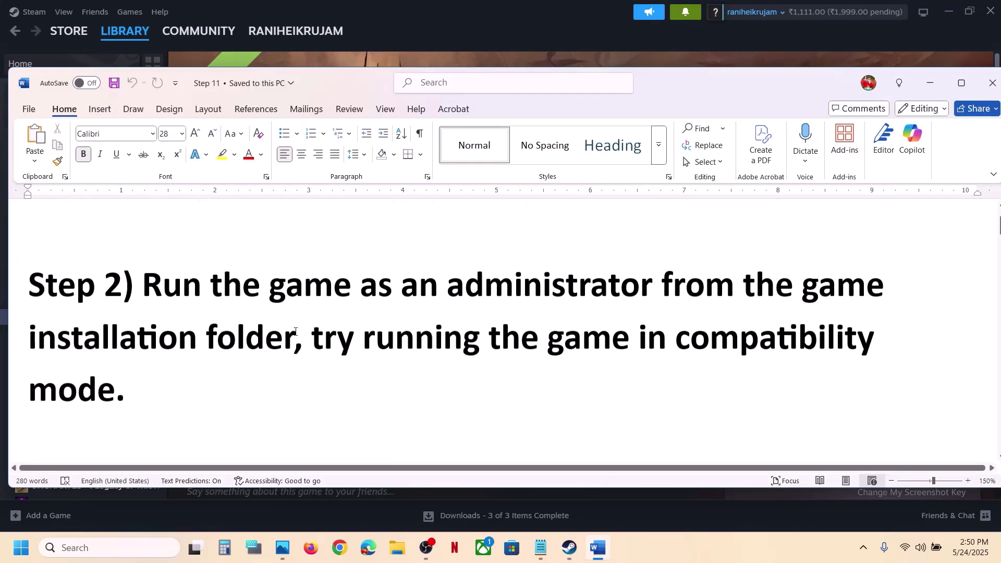
drag(155, 281, 297, 337)
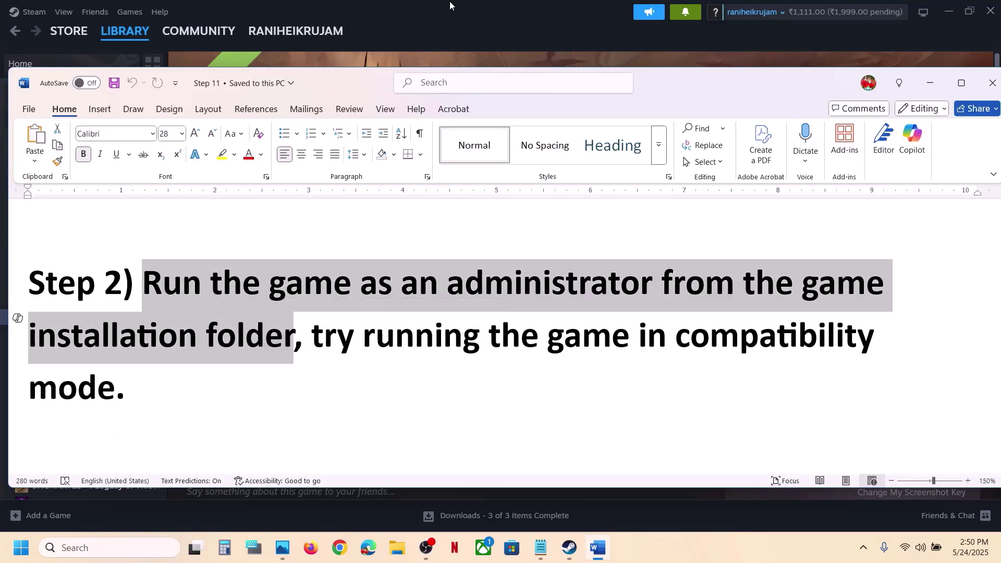
Return to Steam and browse the Tainted Grail demo's local files, looking into Fall of Avalon_Data and going back to the installation folder.
key(alt+Tab)
right_click(113, 312)
mouse_move(157, 390)
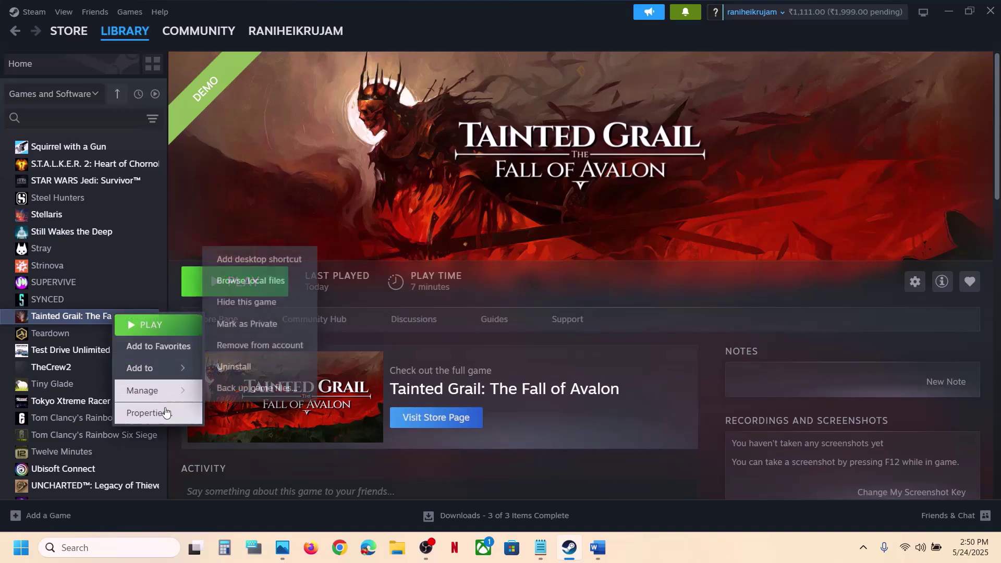
click(243, 281)
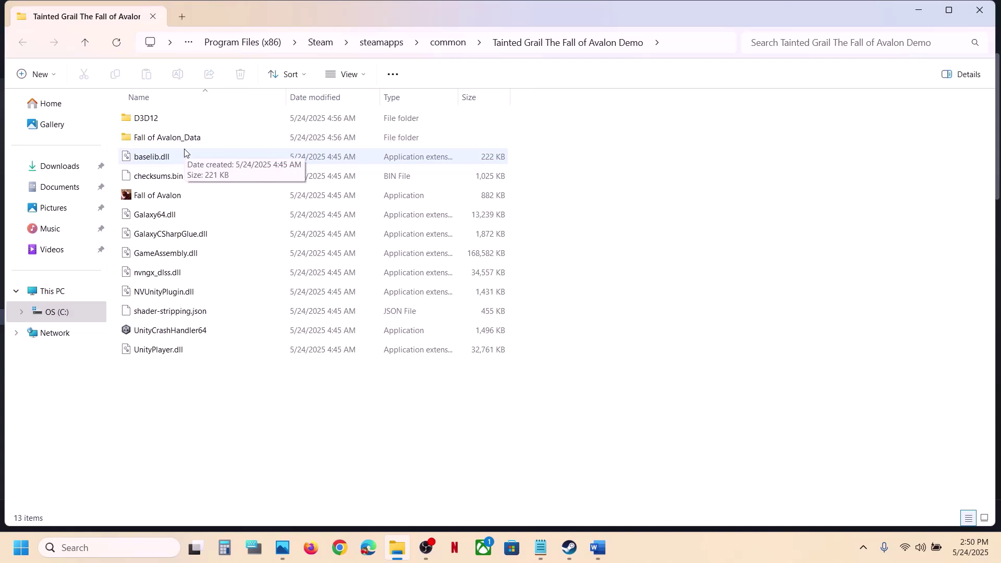
double_click(166, 139)
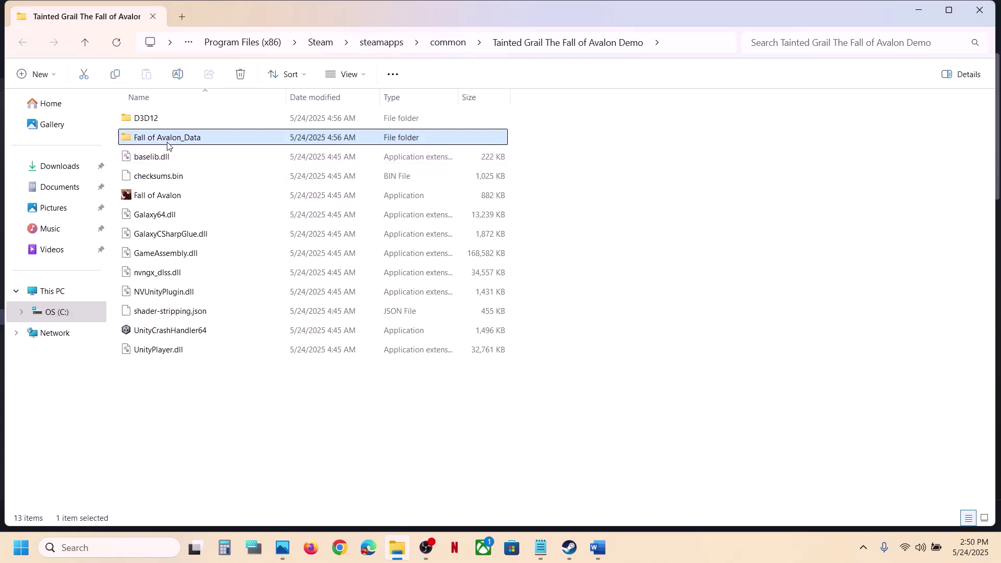
click(85, 44)
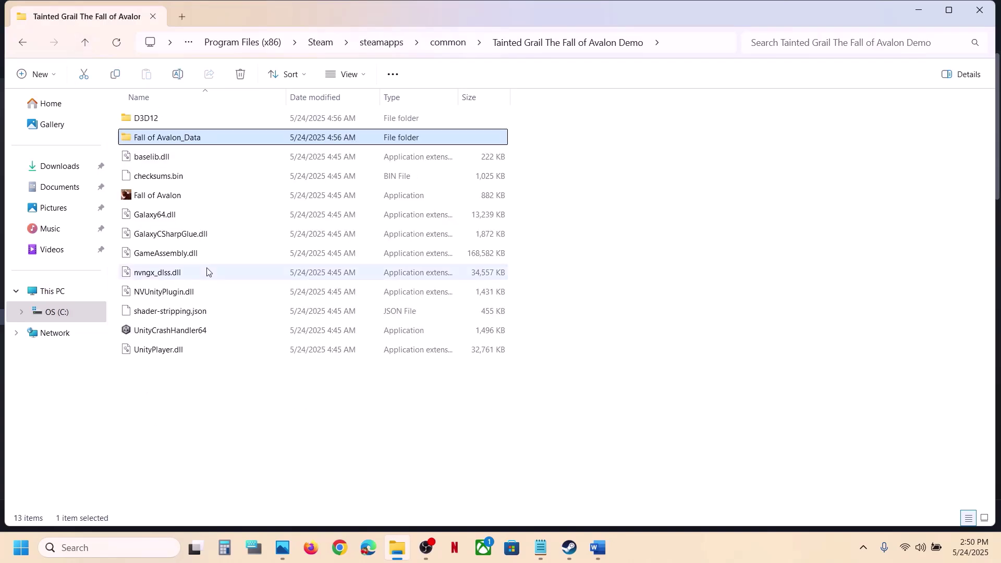
Set the Fall of Avalon application to run as an administrator in its compatibility properties and apply the change.
click(174, 201)
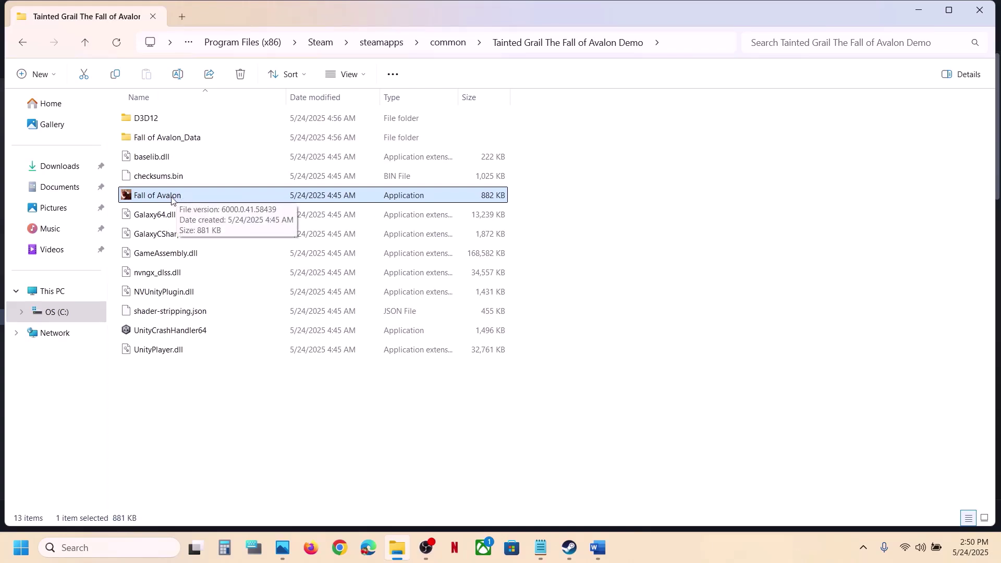
right_click(172, 201)
click(237, 339)
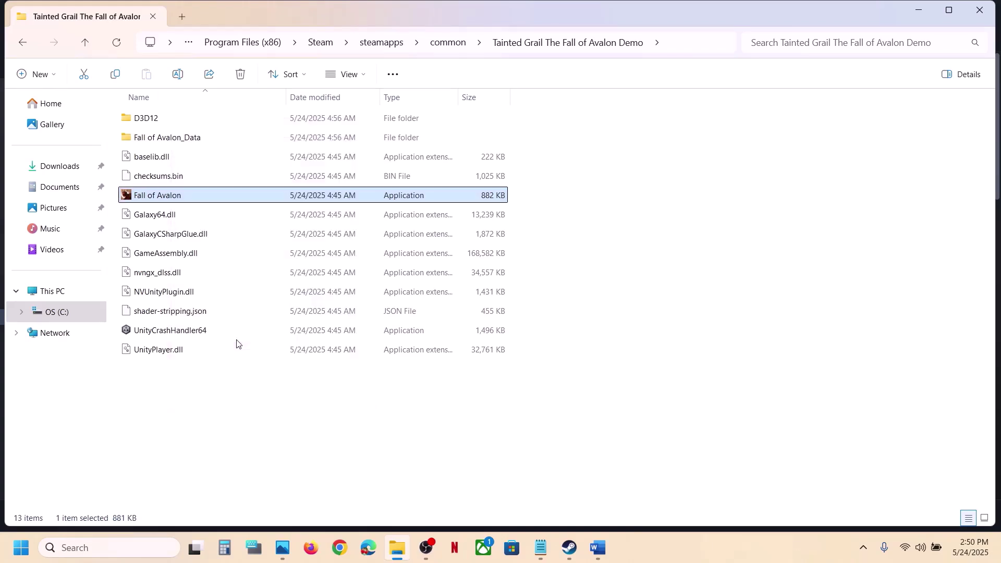
click(301, 207)
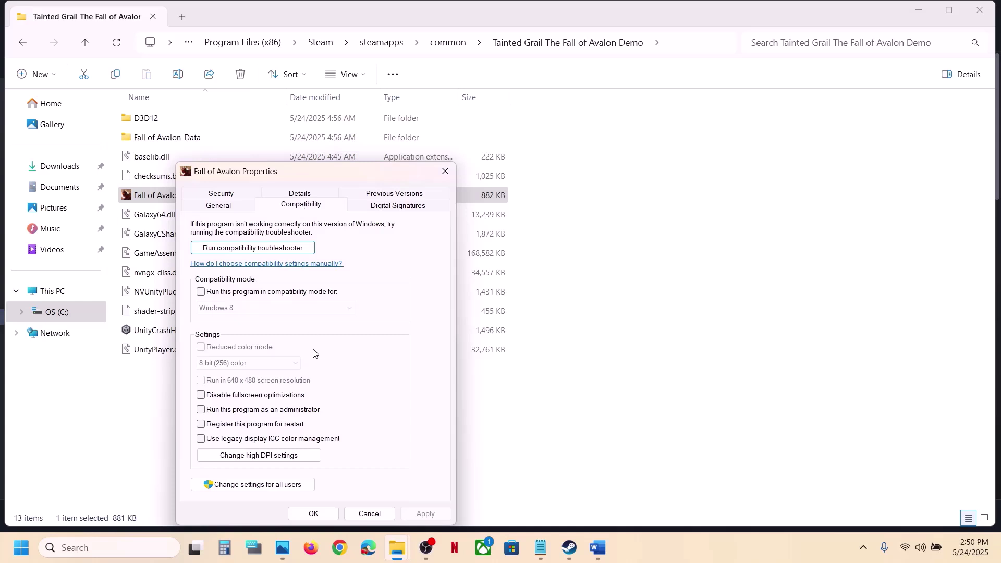
click(201, 410)
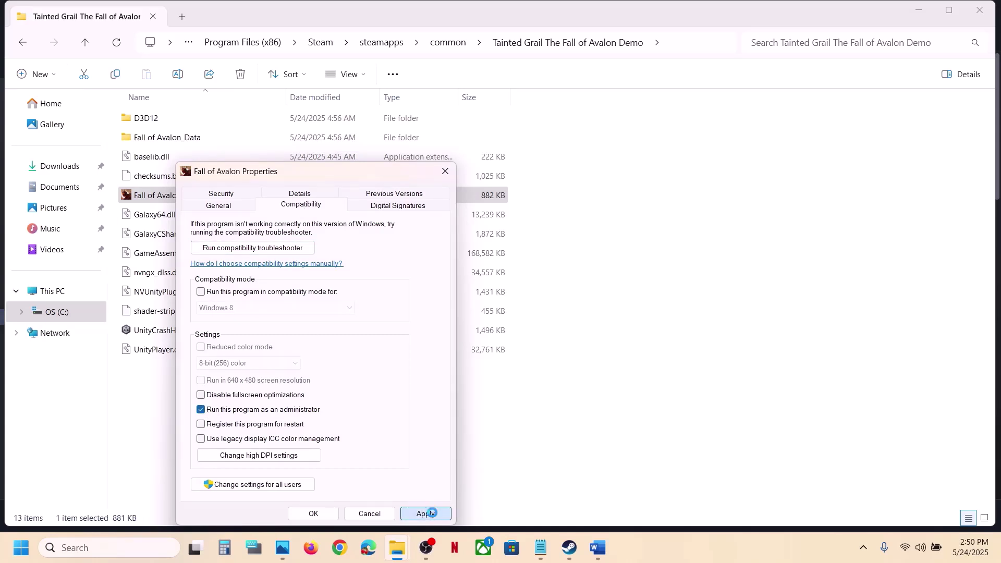
click(425, 514)
click(313, 514)
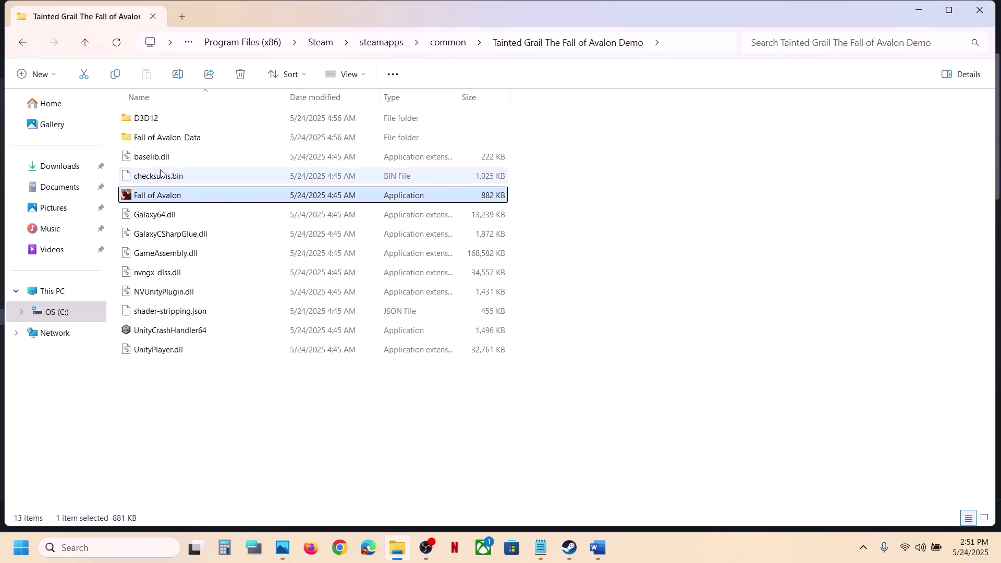
Enable compatibility mode for Windows 8 in the Fall of Avalon application's properties and apply it.
right_click(171, 202)
click(219, 336)
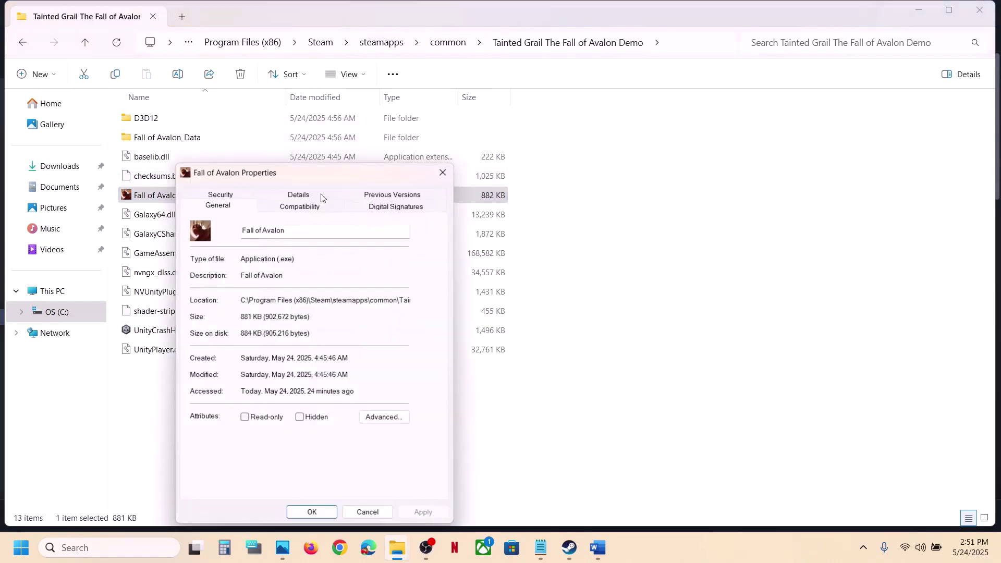
click(302, 209)
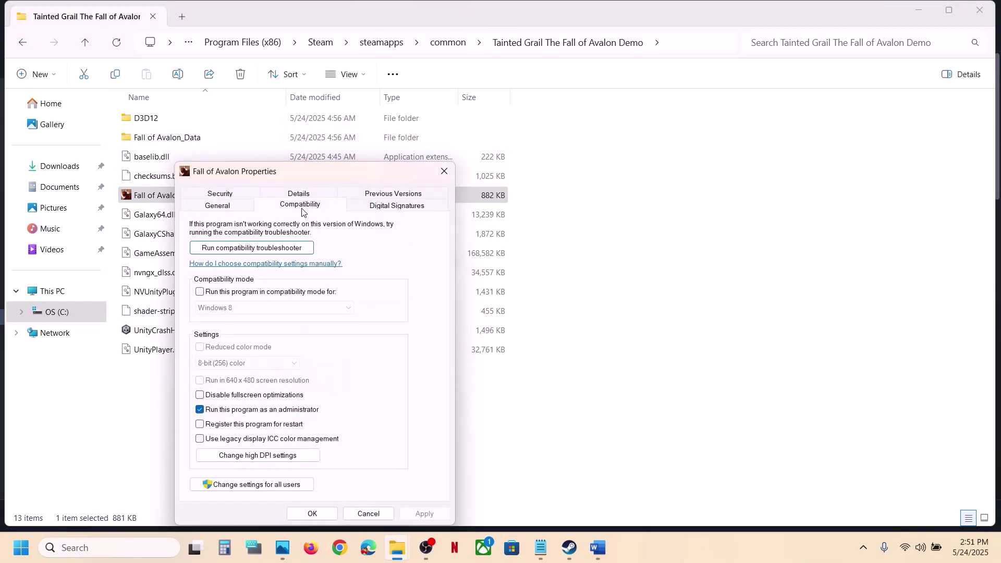
click(214, 294)
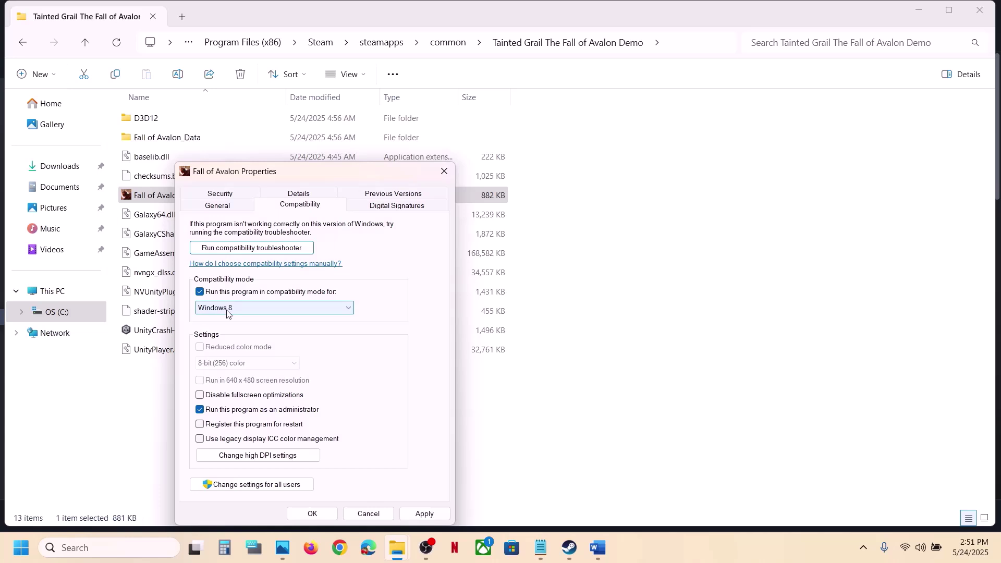
click(431, 514)
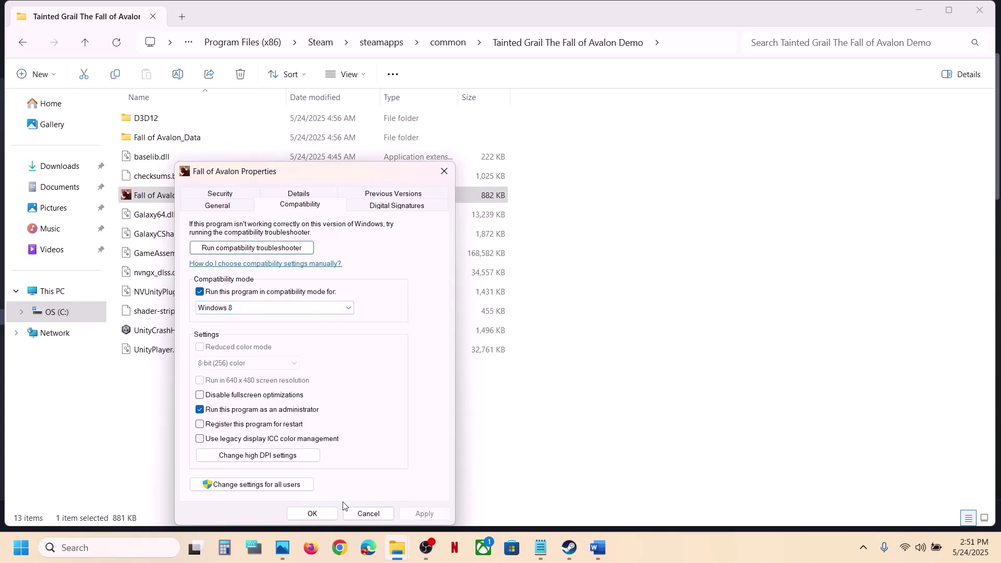
Change the compatibility mode to Windows 7, disable fullscreen optimizations, and apply the settings.
click(328, 309)
click(237, 345)
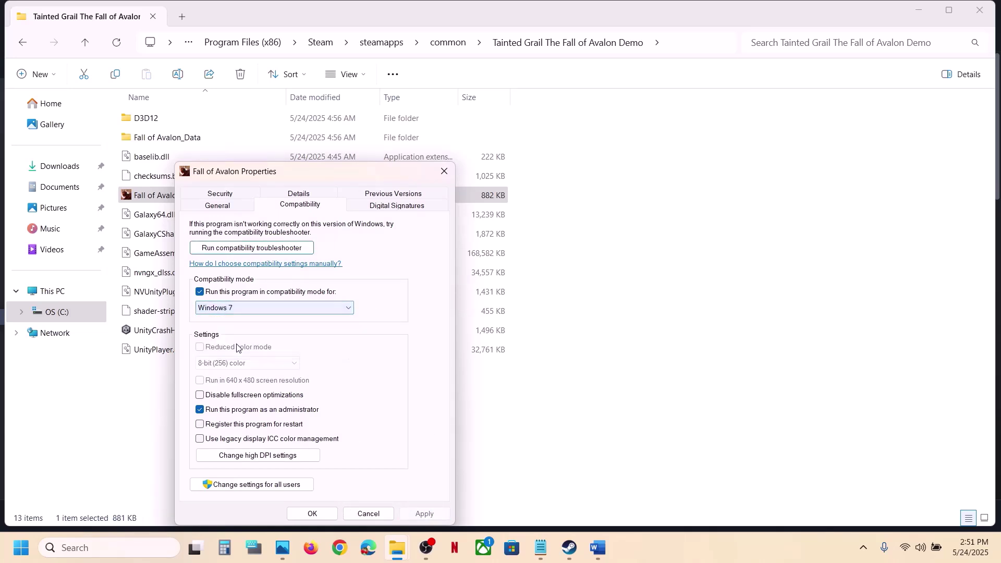
click(424, 514)
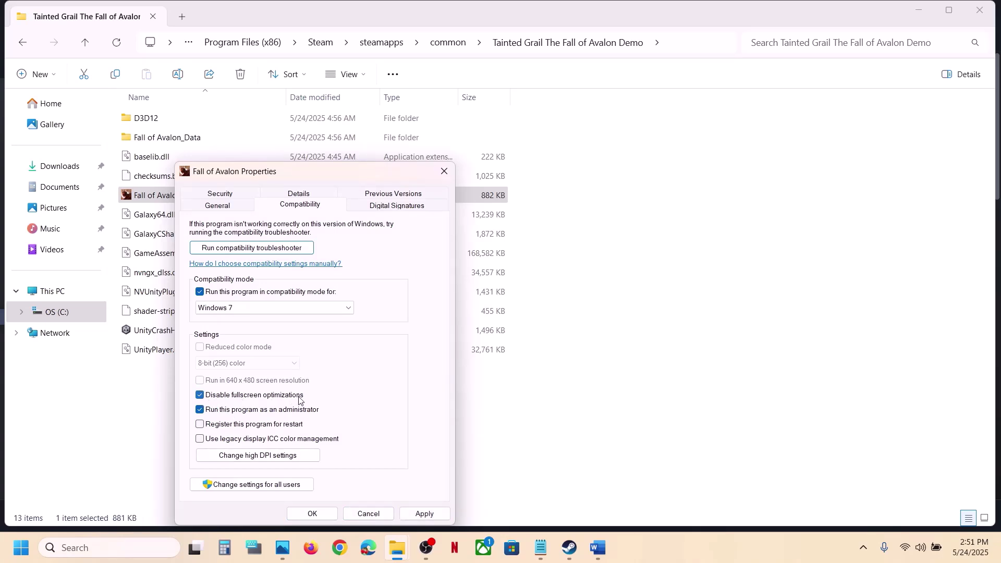
click(425, 513)
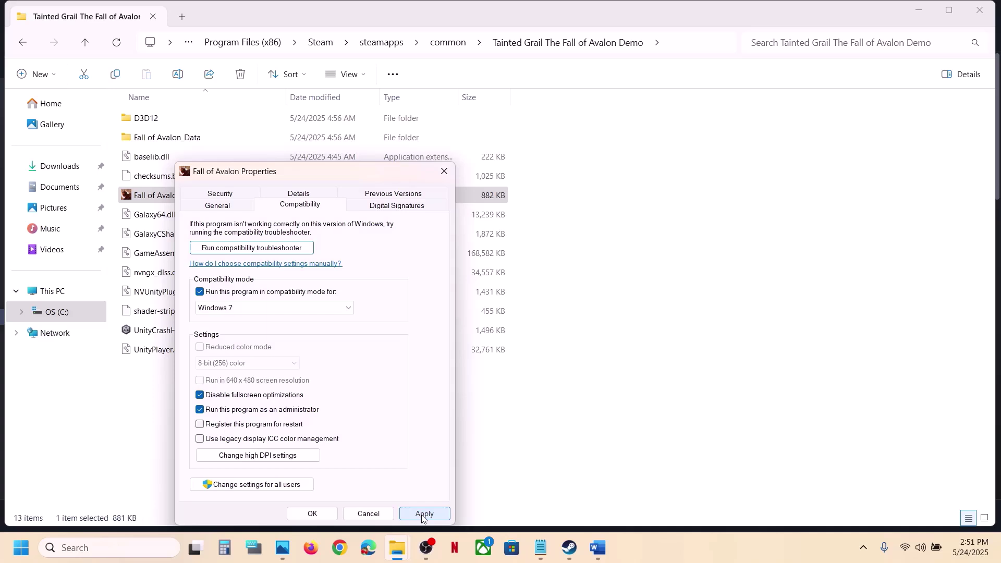
click(316, 514)
Turn off compatibility mode, disabled fullscreen optimizations and run as administrator for Fall of Avalon, apply, and close the folder.
right_click(177, 201)
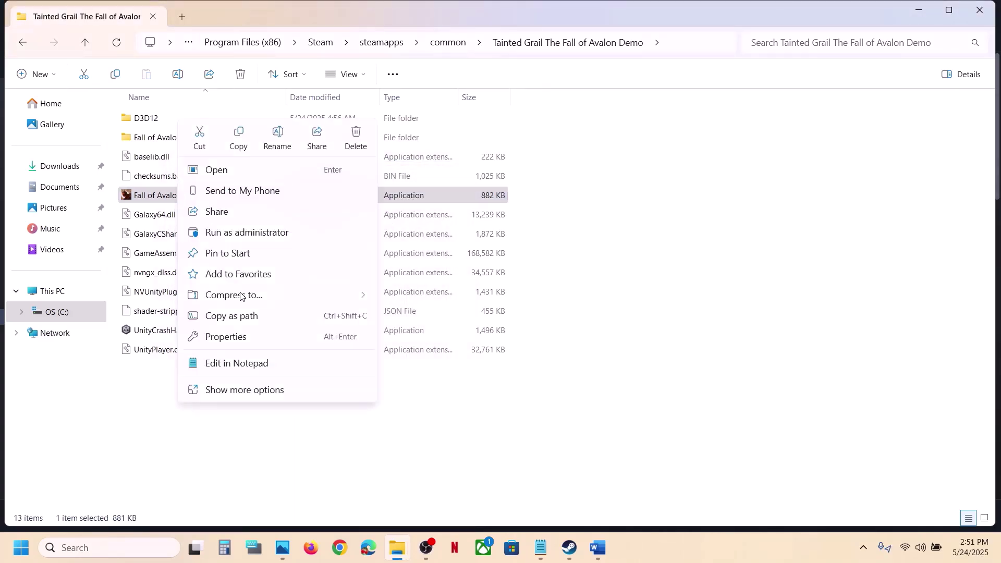
click(222, 336)
click(319, 207)
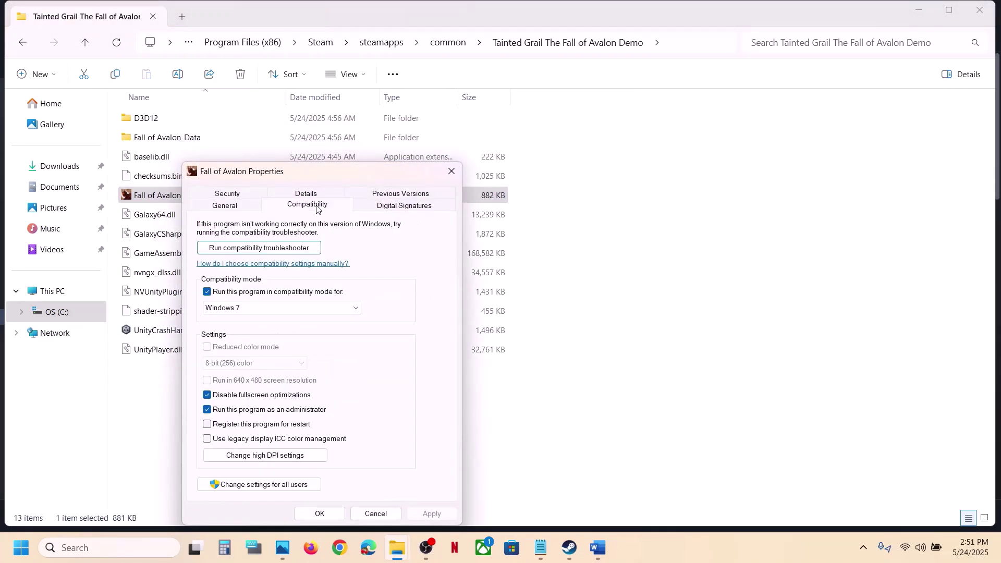
click(209, 293)
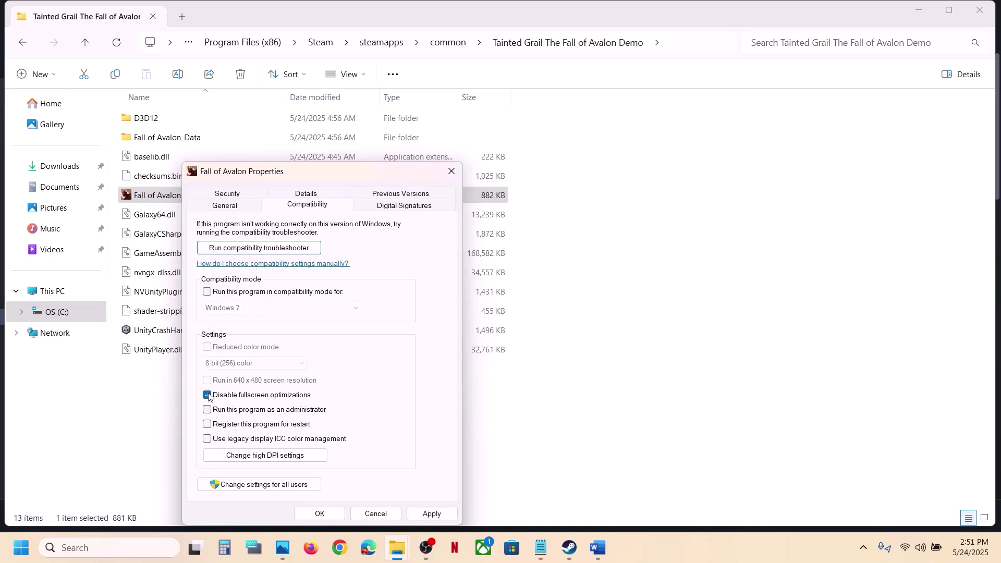
click(208, 395)
click(432, 513)
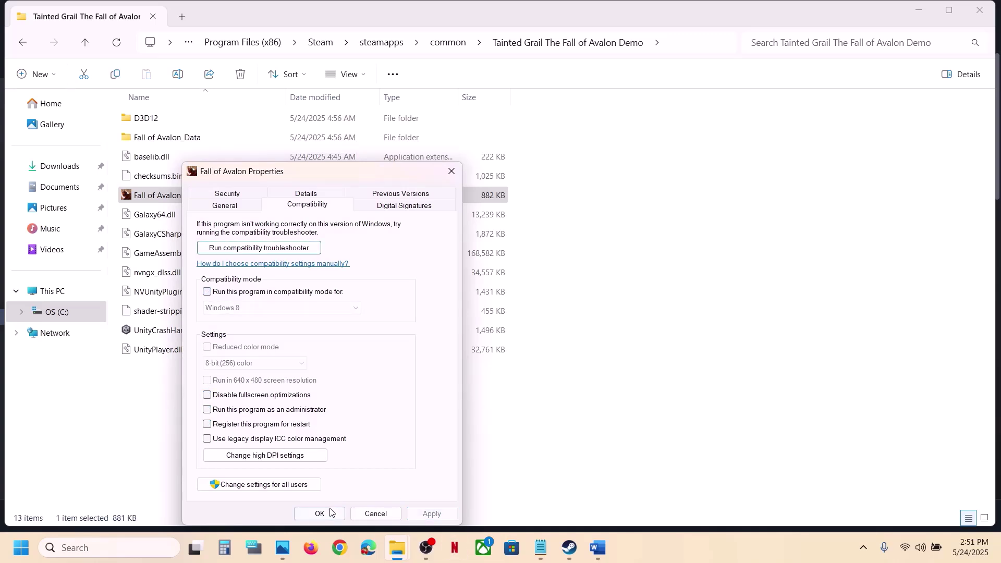
click(319, 513)
click(980, 10)
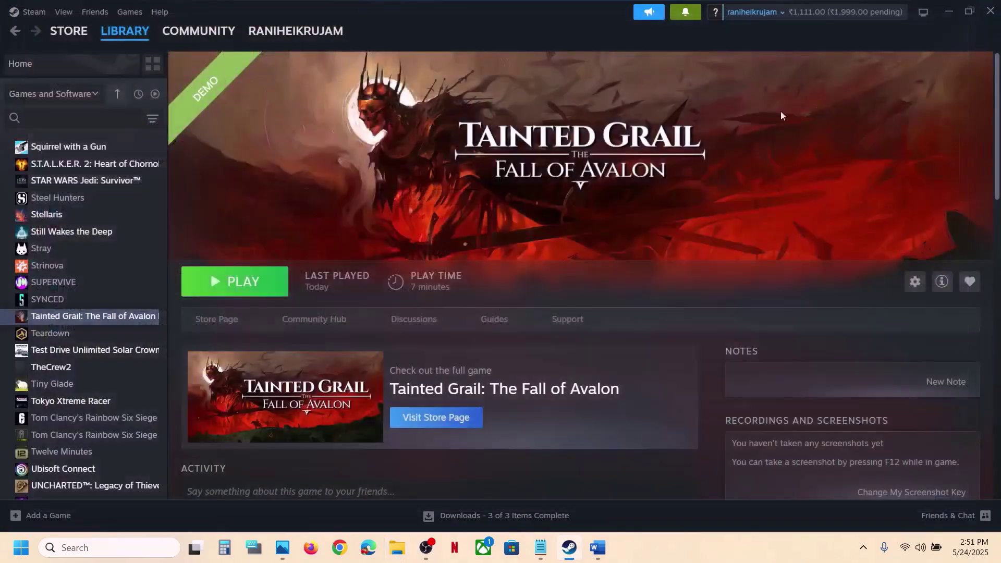
Switch to the Word document and read Step 3 about renaming or deleting save game files, highlighting the backup and lost-progress notes.
click(598, 546)
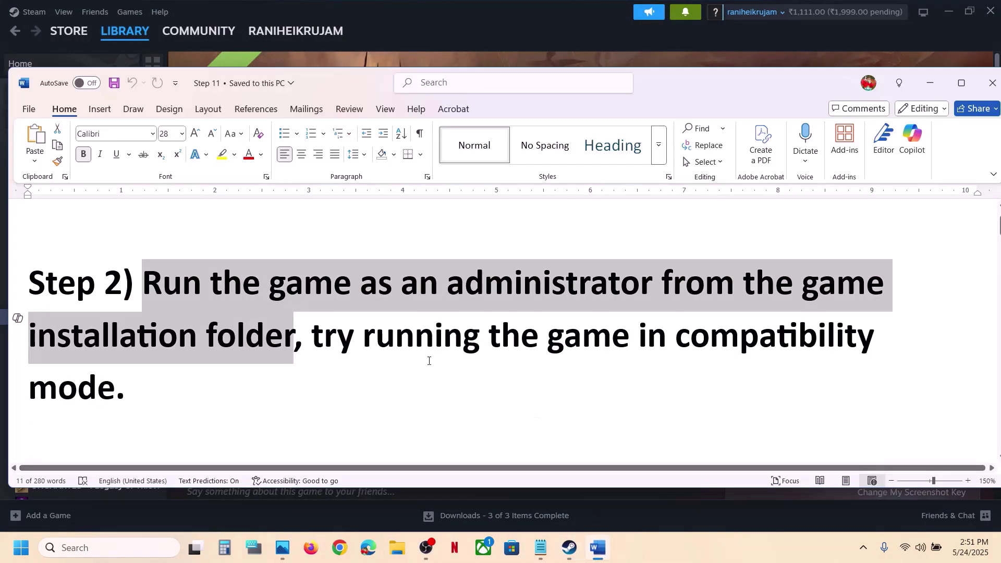
scroll(428, 359, down, 3)
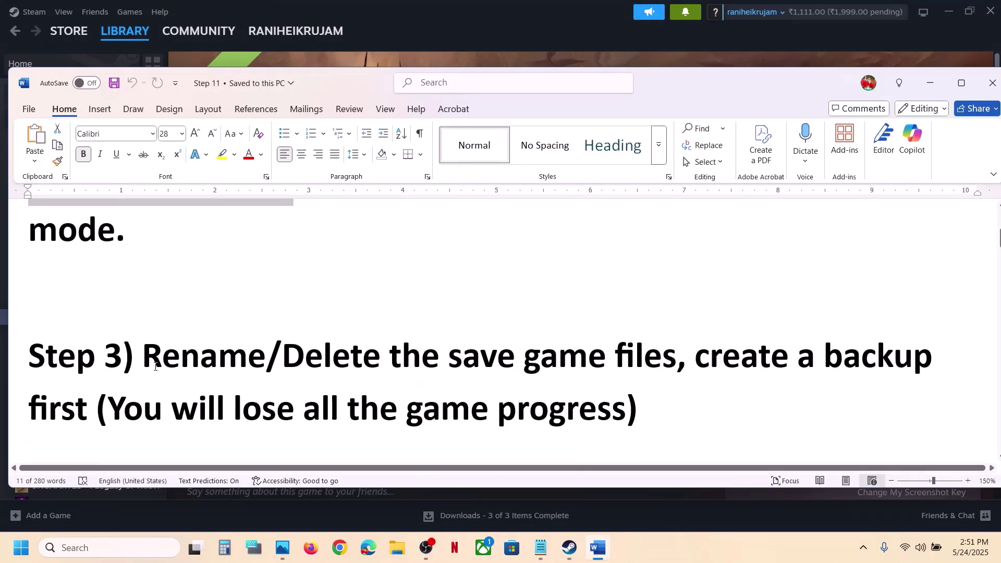
drag(143, 358, 938, 367)
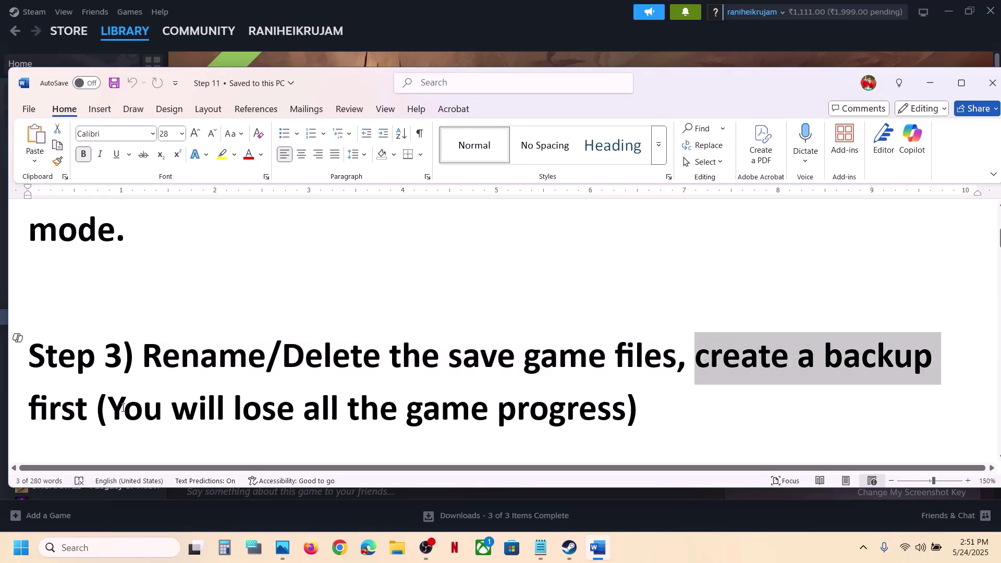
drag(118, 407, 625, 412)
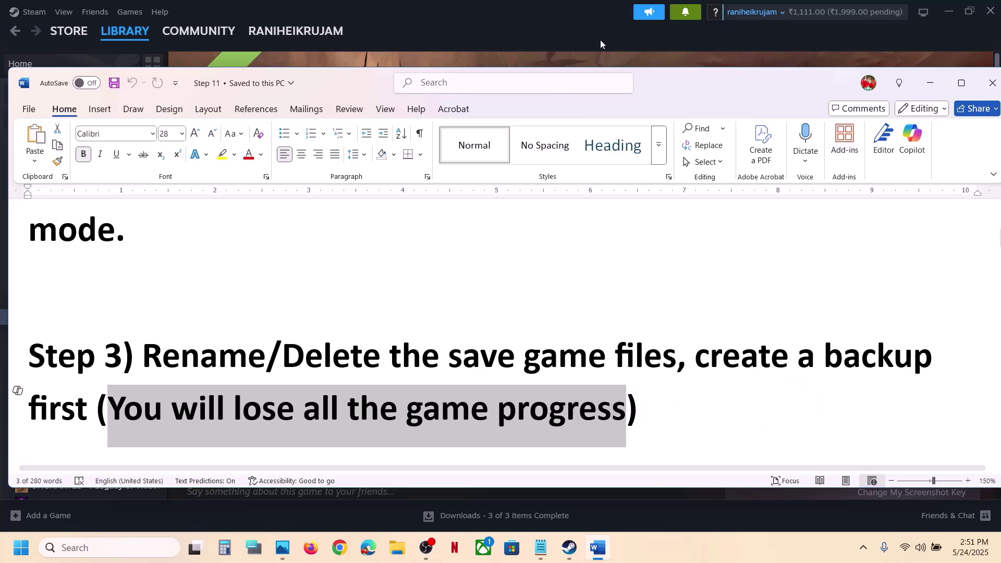
Open File Explorer and navigate through the C: drive's Users folder to the current user's profile folder.
click(576, 40)
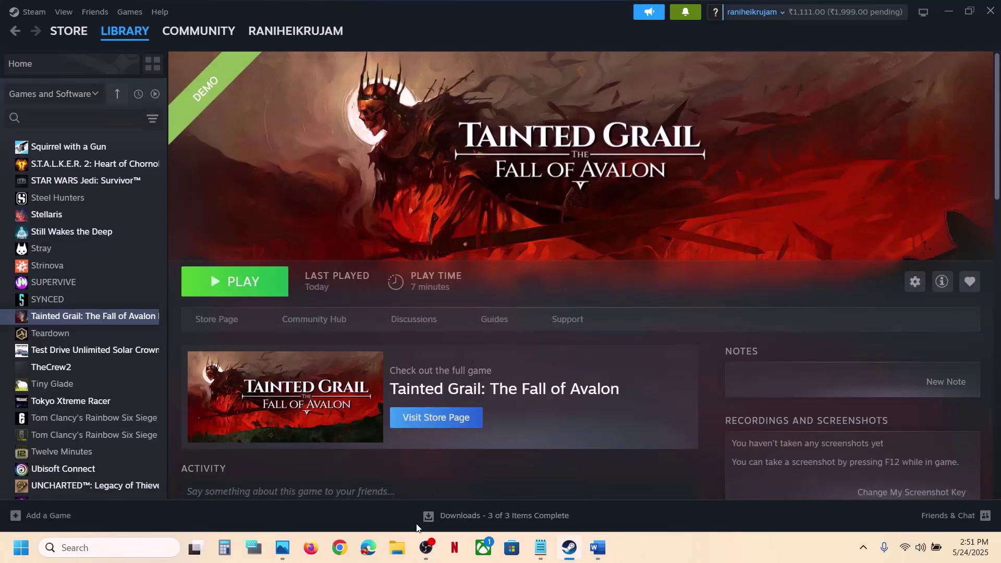
click(398, 550)
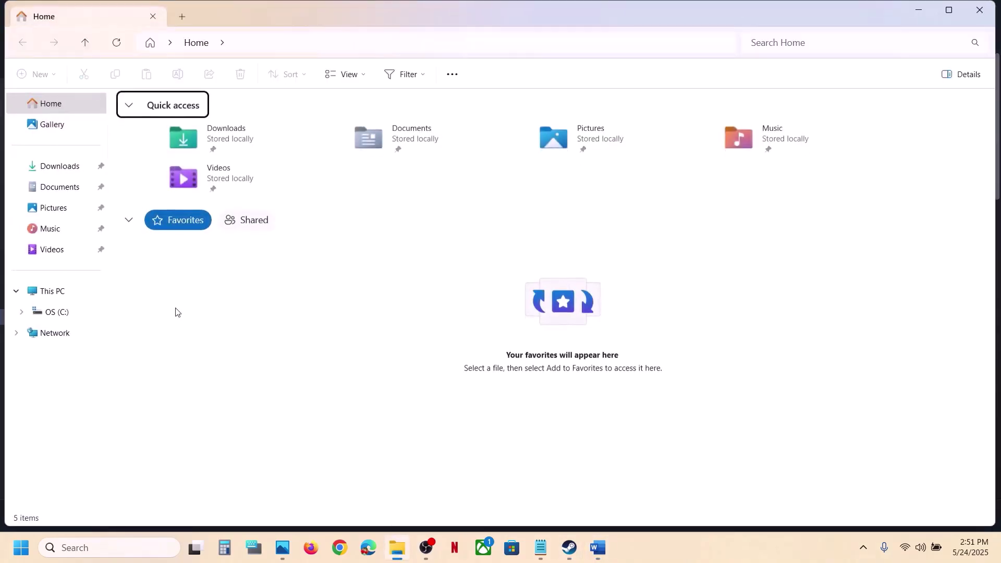
click(58, 298)
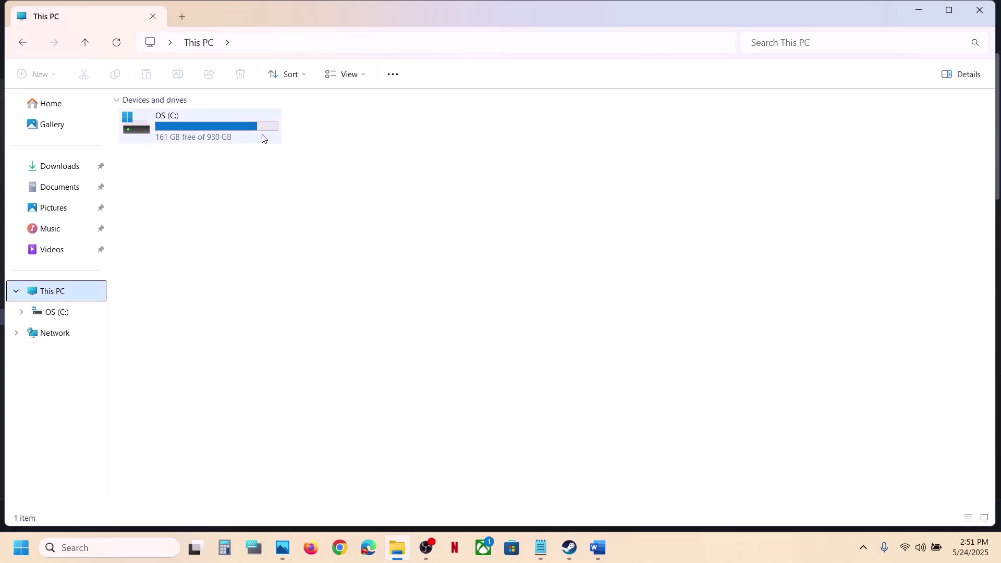
double_click(239, 132)
scroll(229, 227, down, 5)
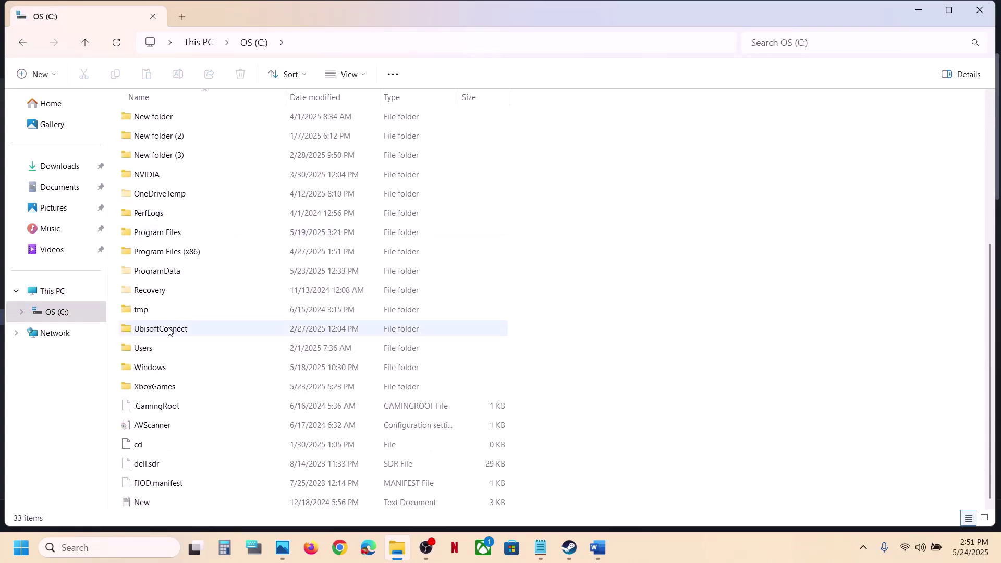
double_click(158, 346)
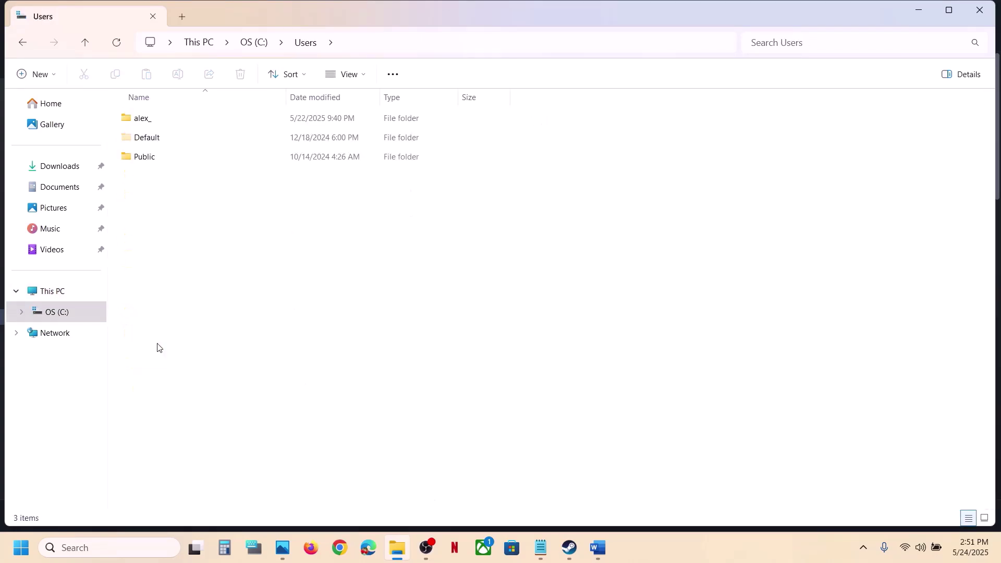
double_click(142, 118)
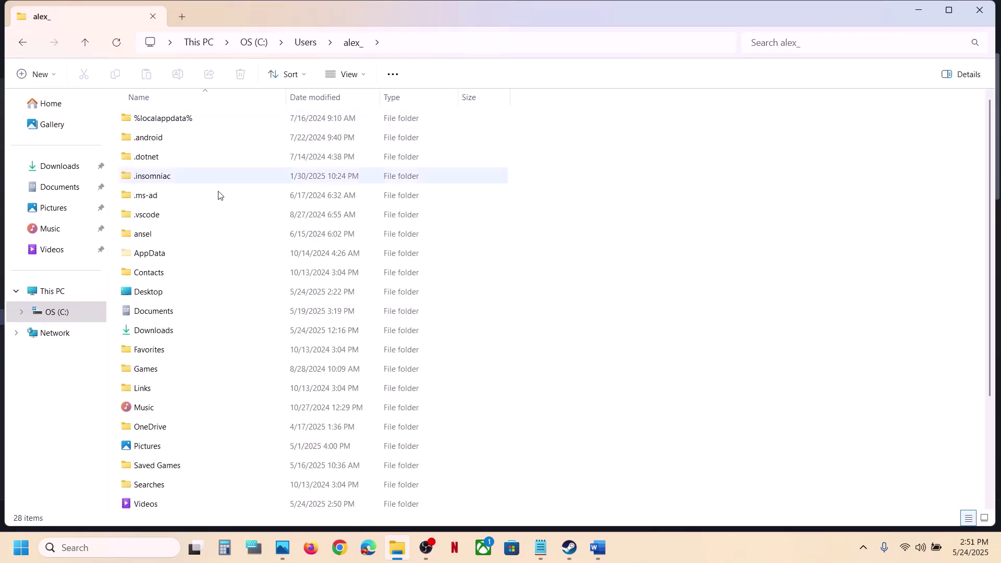
Check File Explorer's Hidden items display option, which controls whether the AppData folder is shown.
click(167, 252)
click(345, 74)
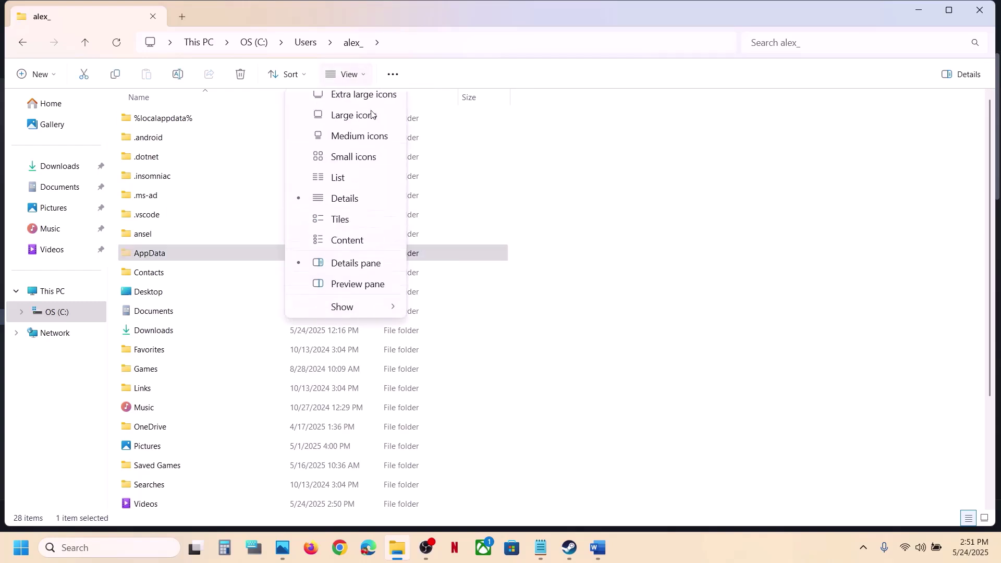
mouse_move(351, 324)
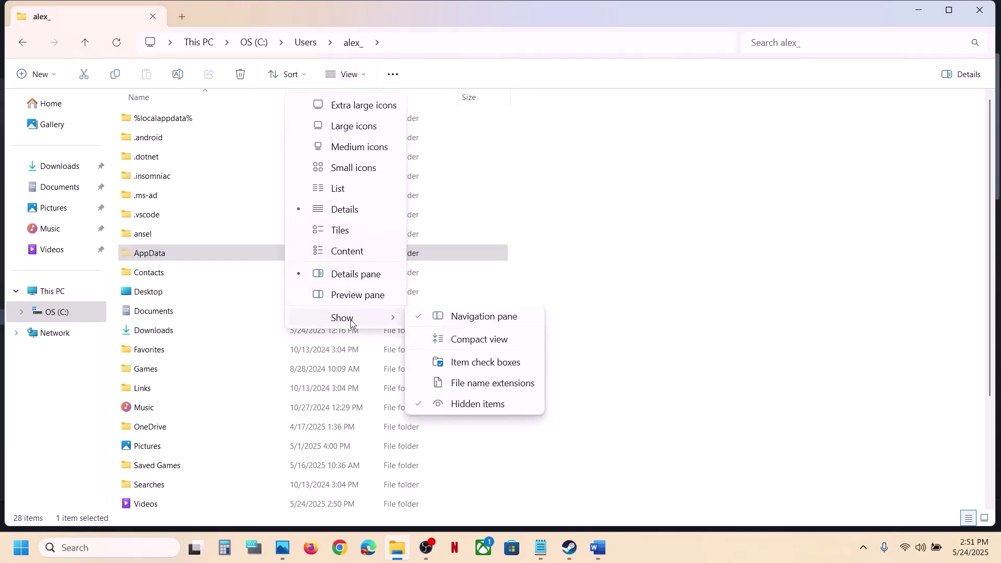
click(204, 253)
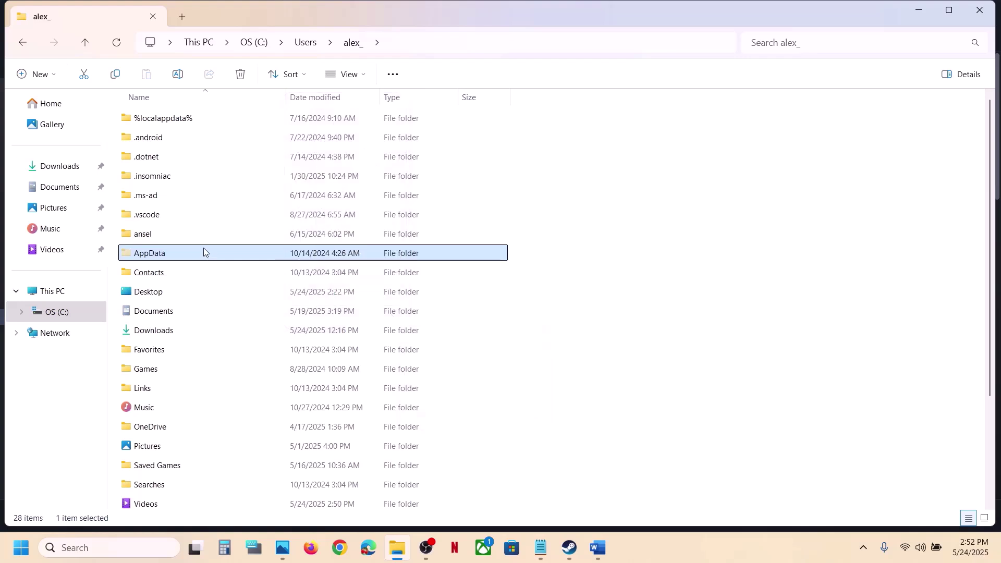
Navigate from the AppData folder through LocalLow into the Questline folder.
double_click(203, 253)
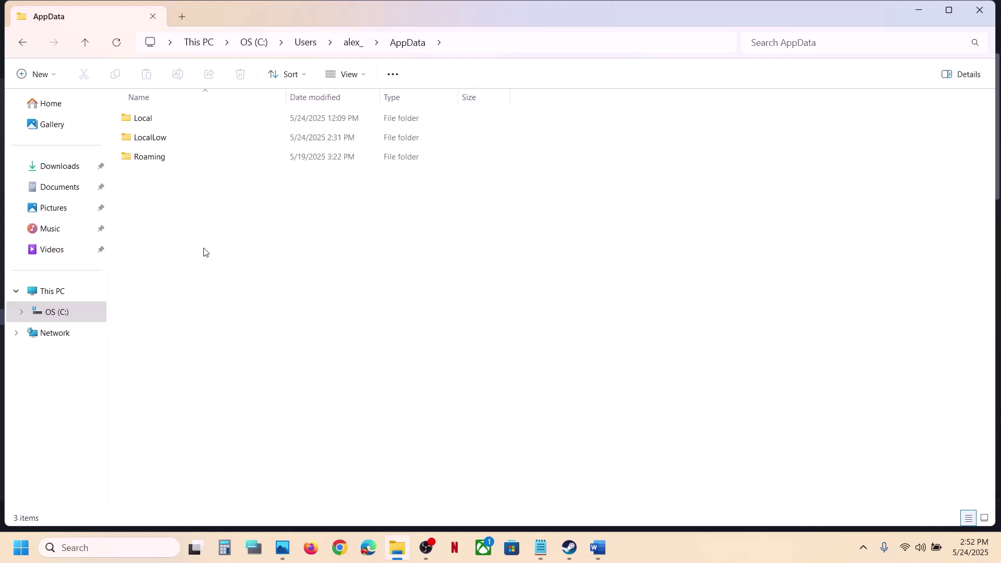
double_click(150, 138)
scroll(240, 316, down, 2)
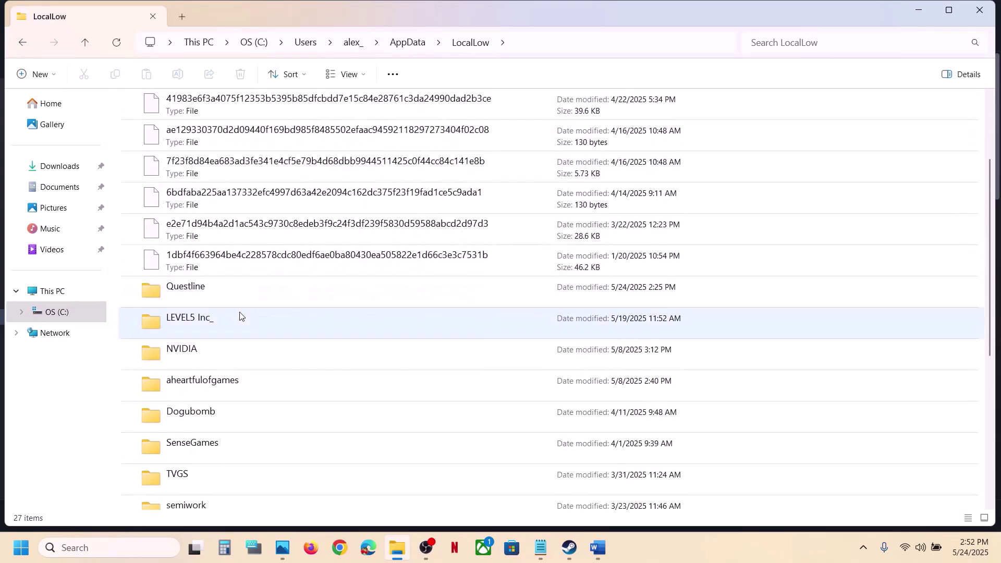
click(184, 293)
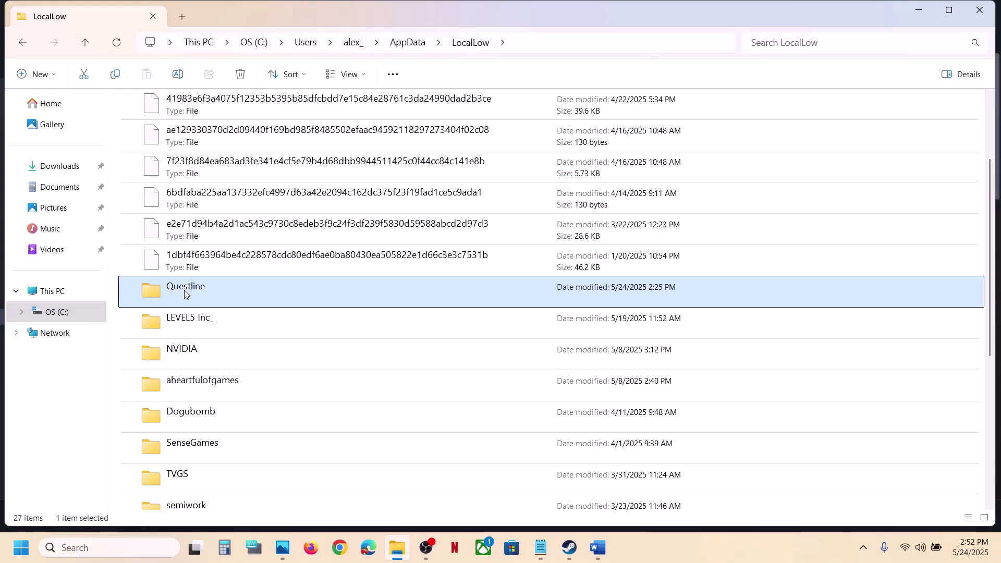
double_click(183, 290)
Back up the Fall of Avalon save folder by copying it to an empty area of the desktop.
click(154, 119)
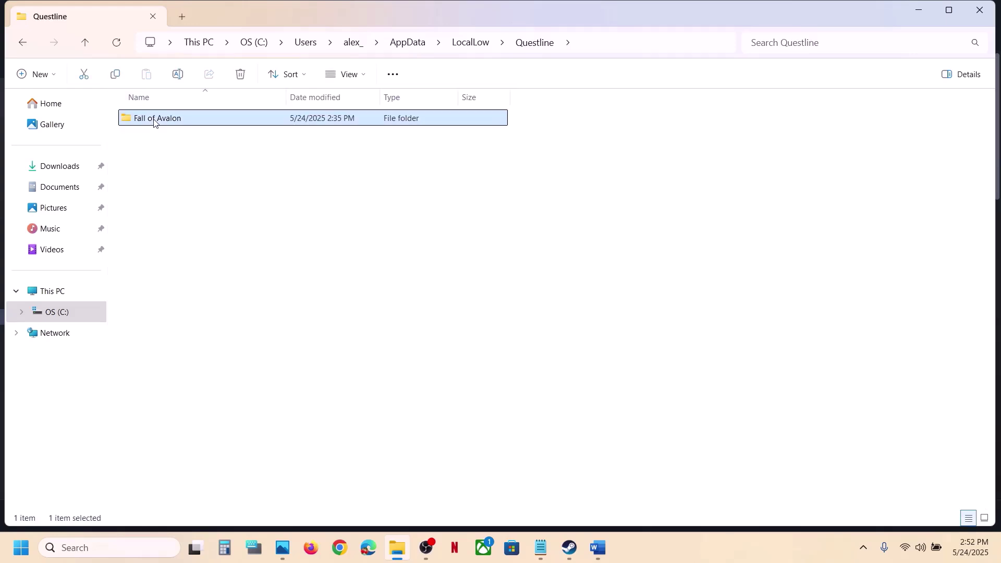
right_click(155, 122)
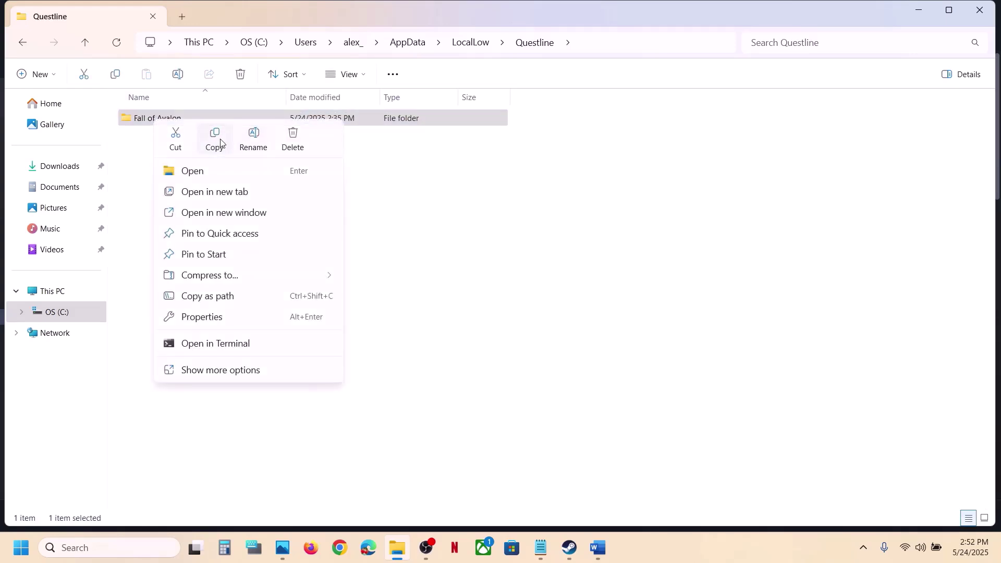
click(221, 142)
key(super+d)
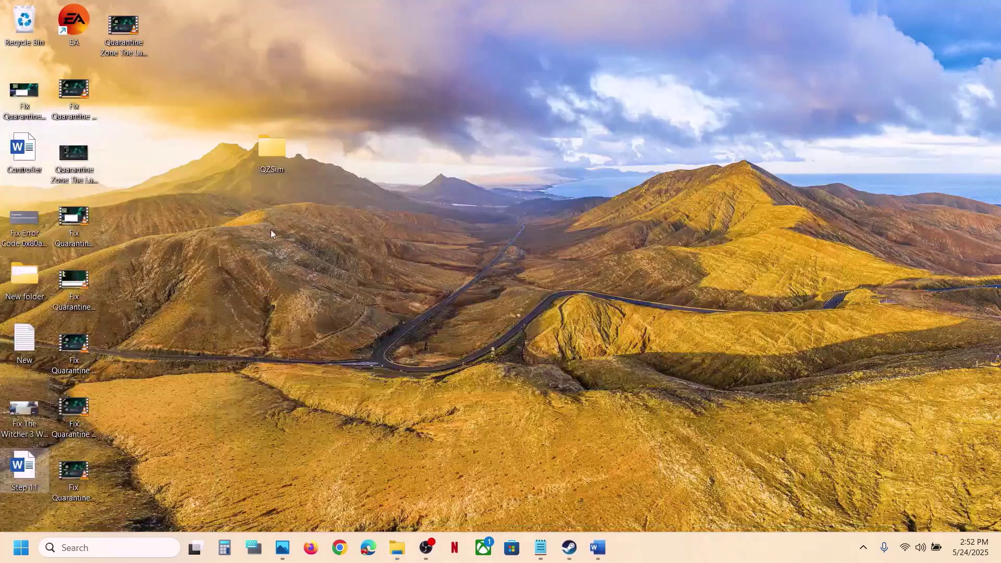
key(ctrl+v)
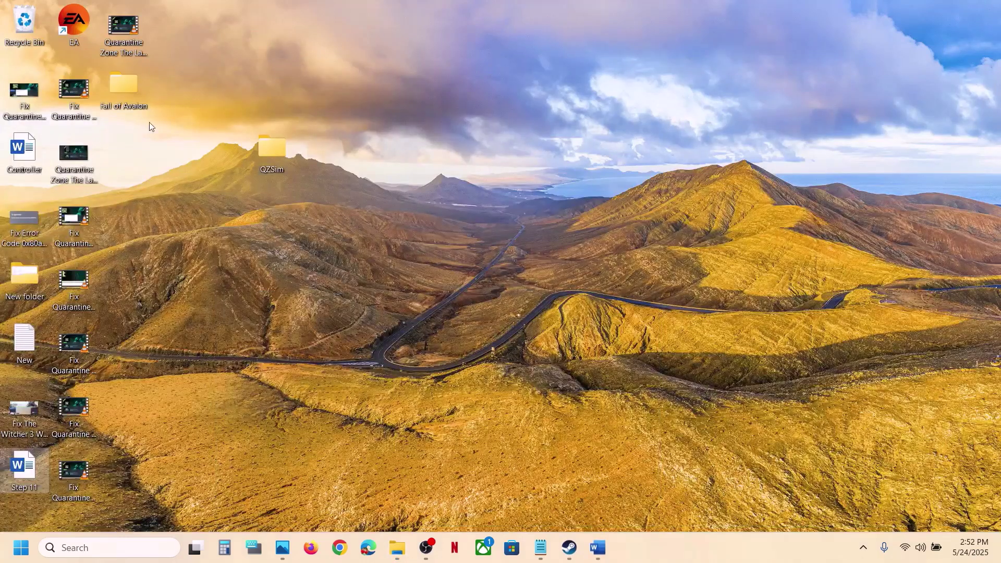
drag(126, 83, 206, 157)
drag(359, 199, 367, 202)
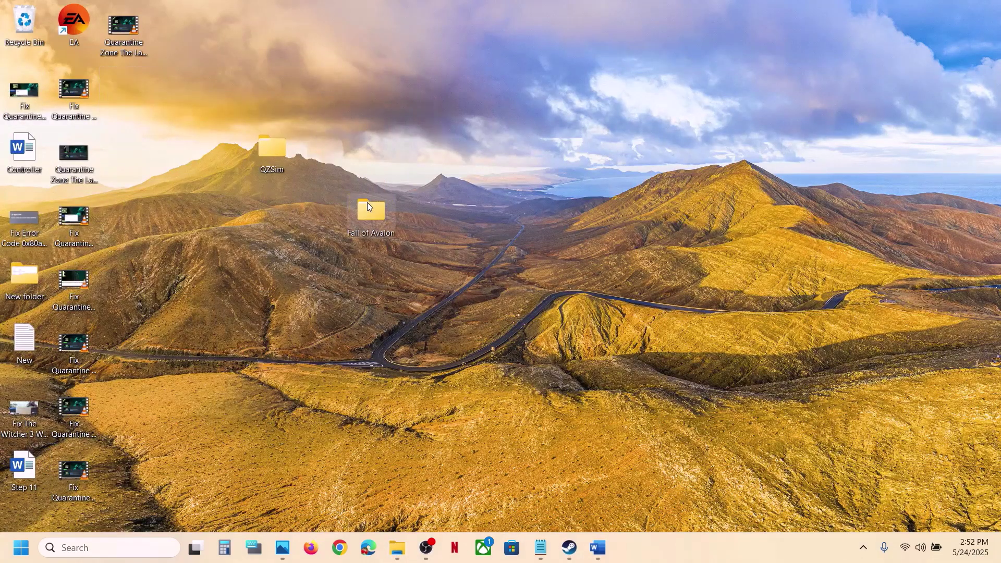
Rename the original Fall of Avalon folder in Questline as Fall of Avalon.old.
click(397, 547)
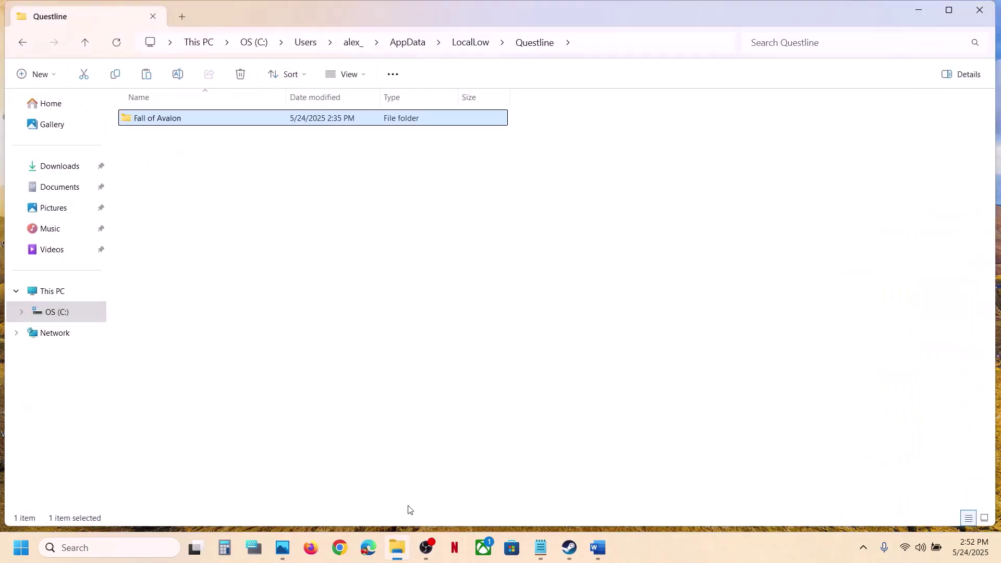
right_click(220, 121)
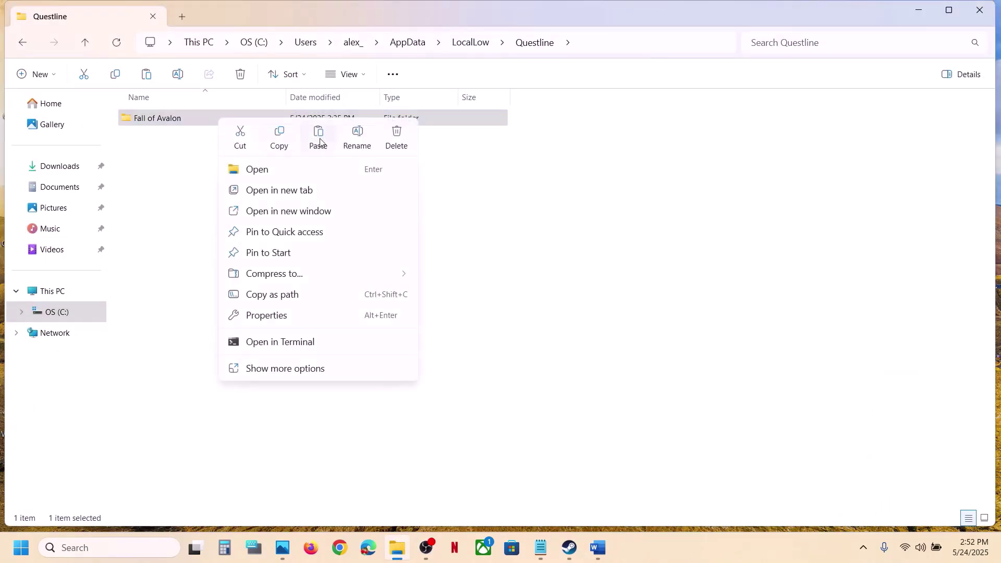
click(354, 138)
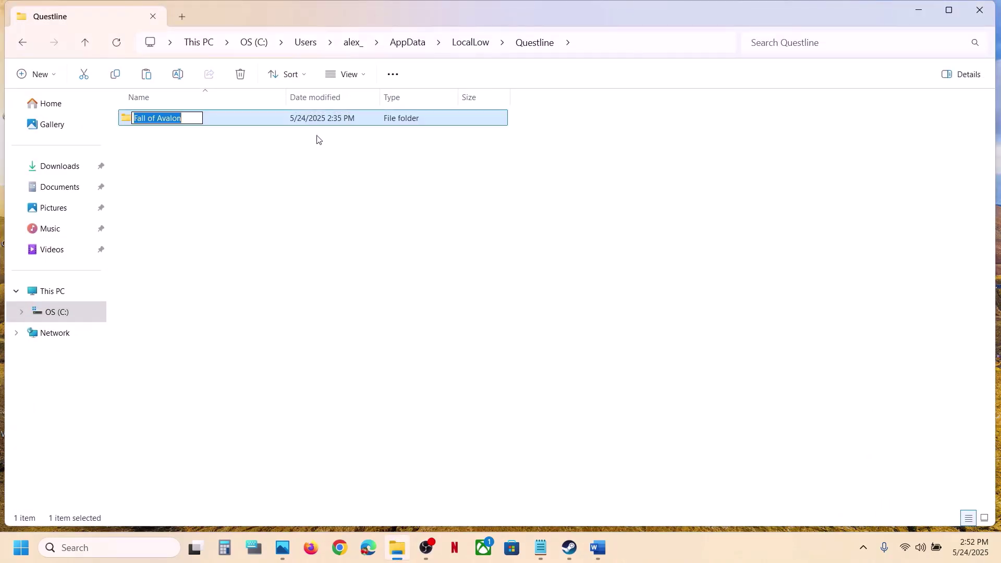
click(202, 116)
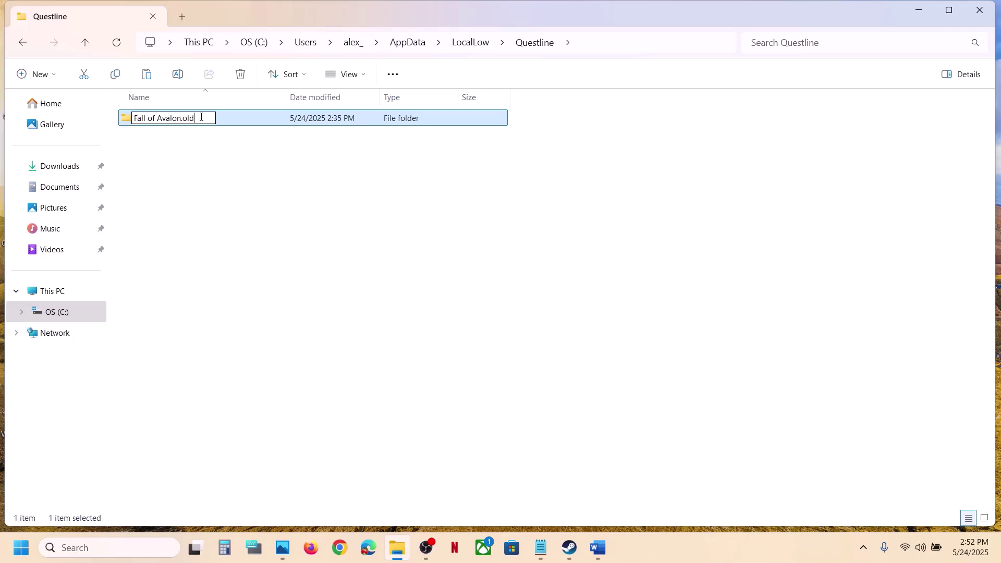
key(Return)
click(306, 249)
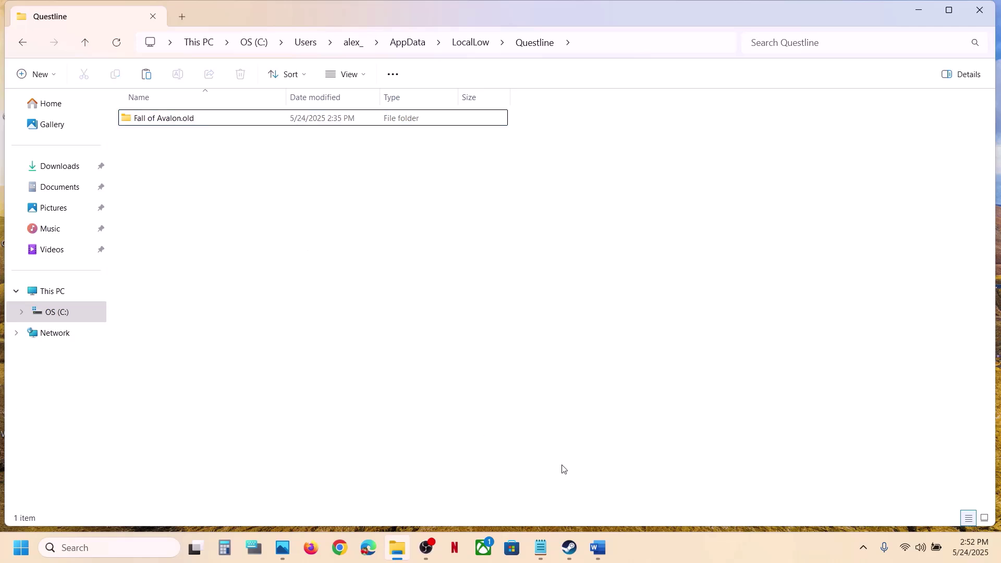
Switch to the Word document and read Step 4, highlighting the skip note and the V Sync, graphics and DLSS advice.
mouse_move(572, 559)
click(569, 547)
click(598, 547)
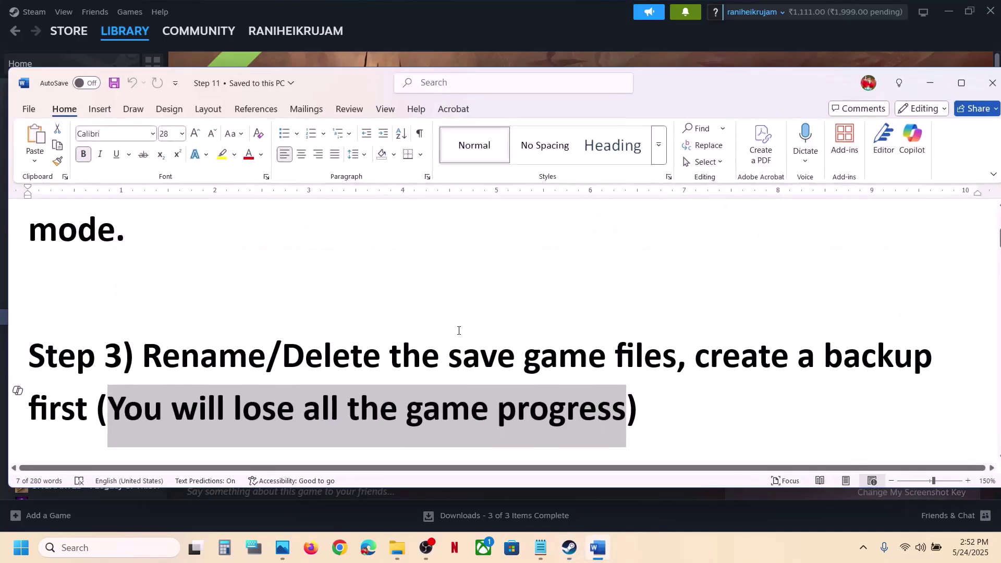
scroll(458, 330, down, 5)
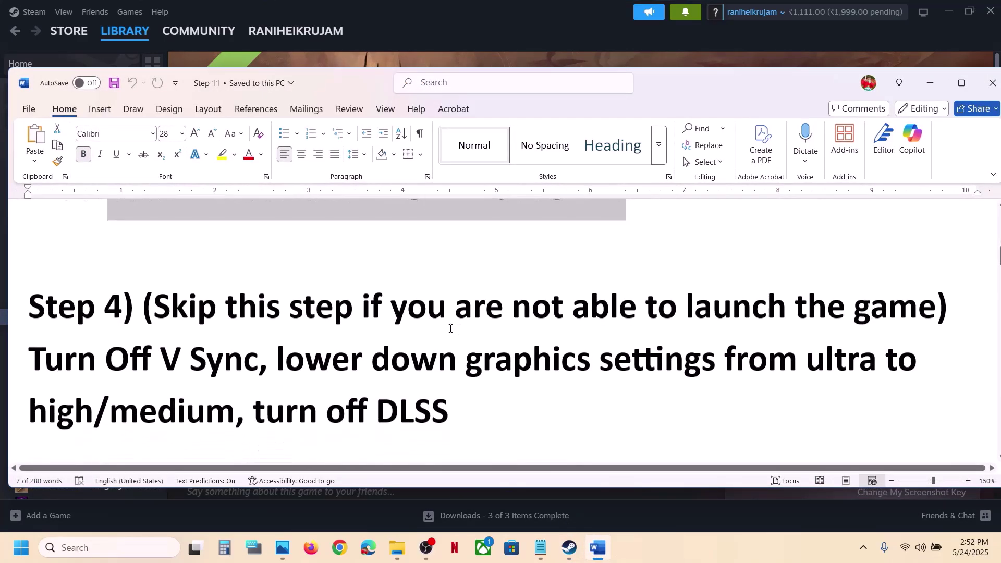
drag(215, 300, 917, 315)
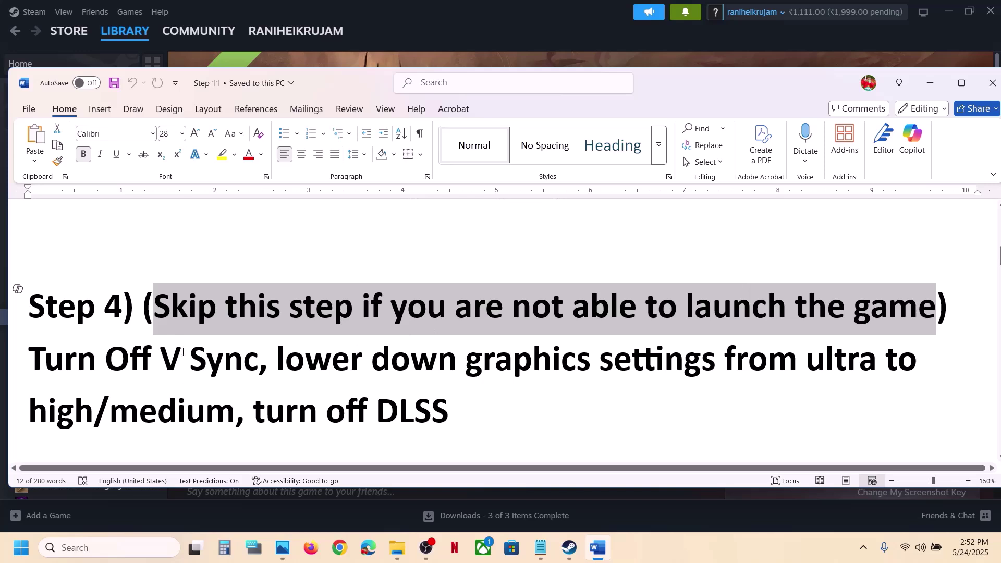
drag(77, 361, 471, 413)
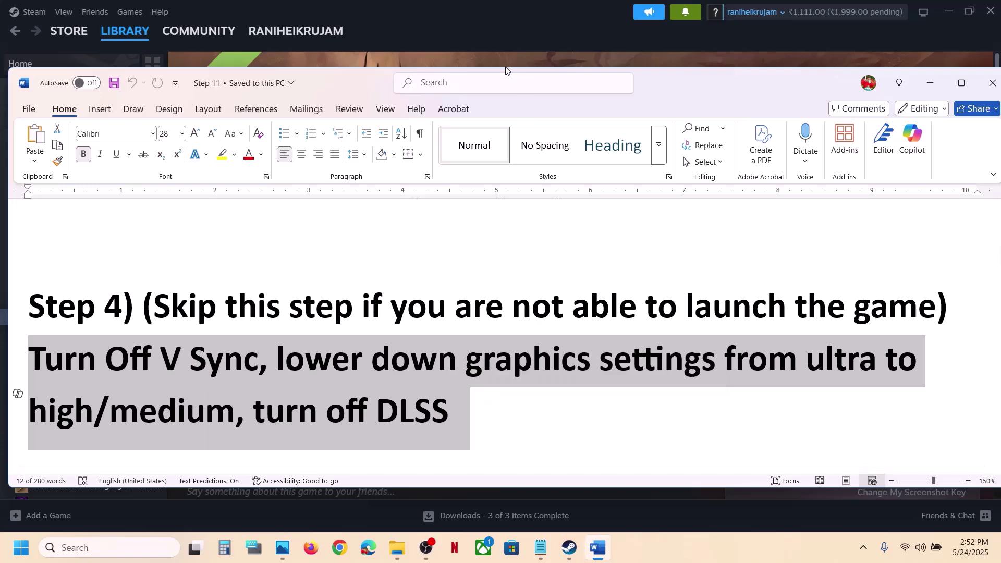
Launch Tainted Grail: The Fall of Avalon from the Steam library and bring its window to the front.
click(497, 54)
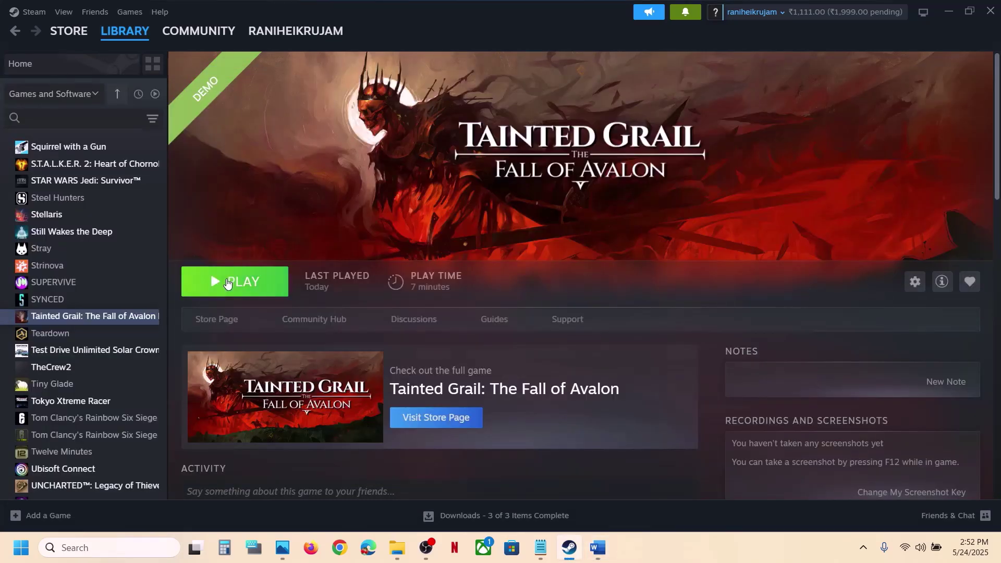
click(227, 283)
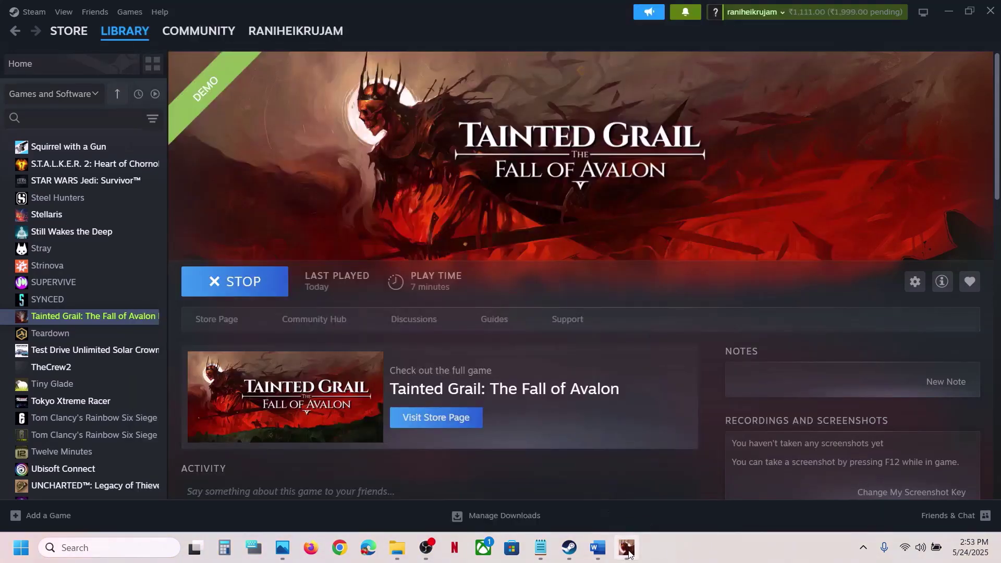
click(627, 549)
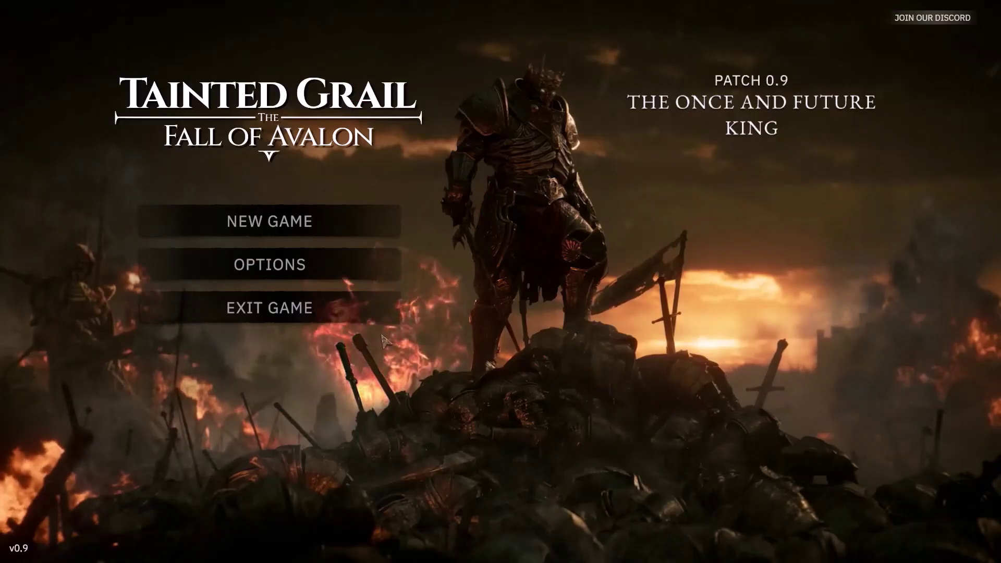
Open the game's display options, make sure VSync is Off, and apply the changes.
click(300, 269)
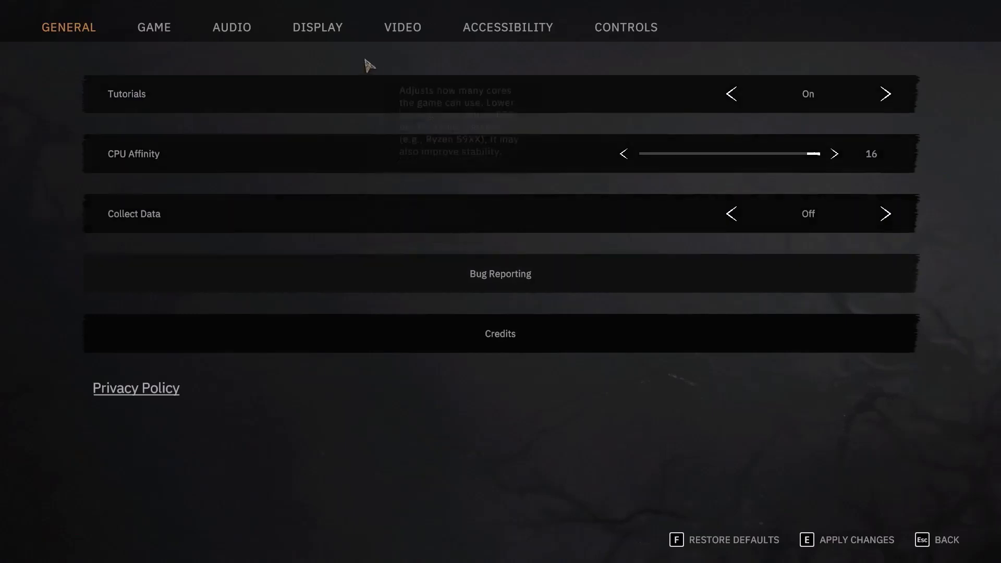
click(307, 37)
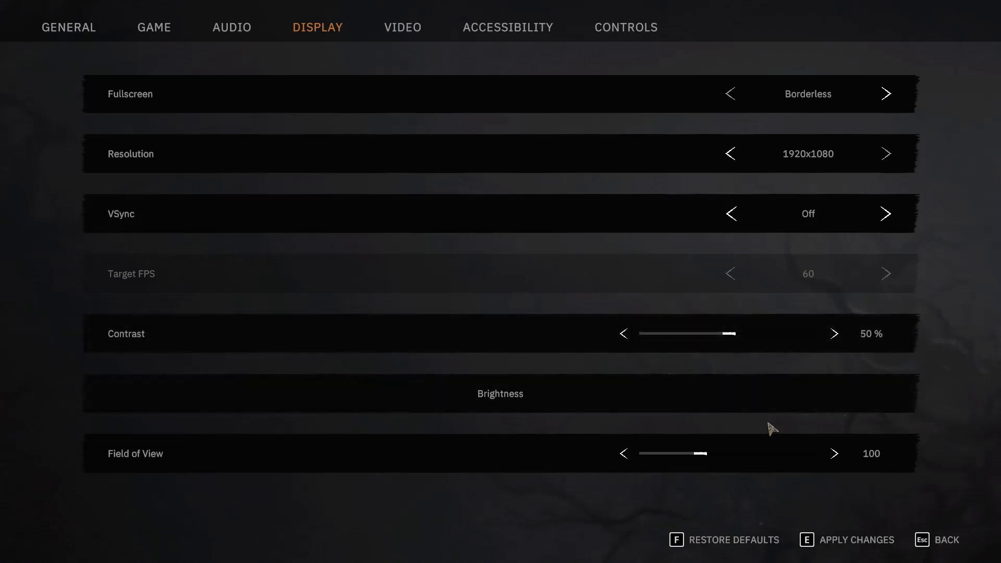
click(815, 545)
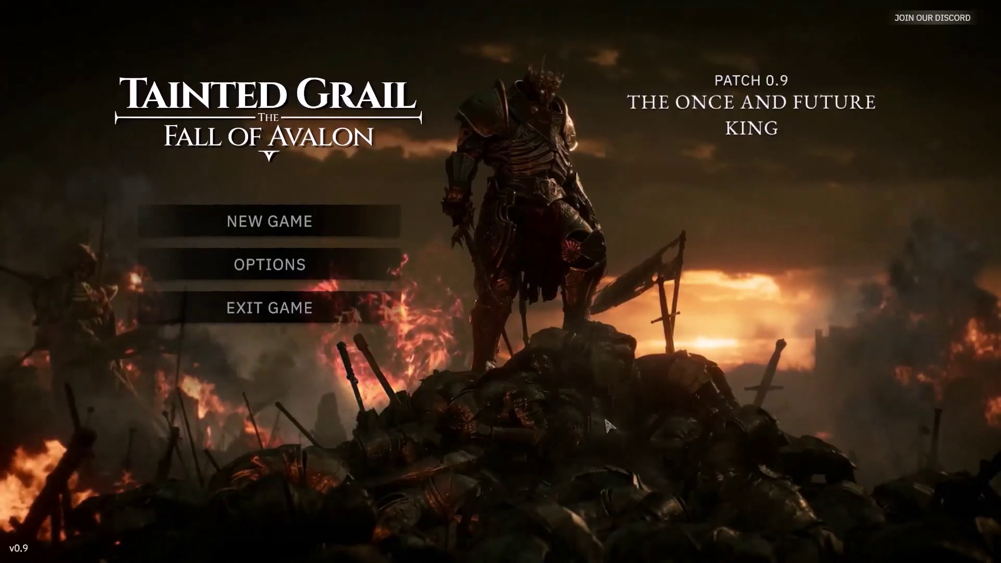
In the game's video options, raise the graphics preset to Ultra, and lower it again through High to Medium.
key(alt+Tab)
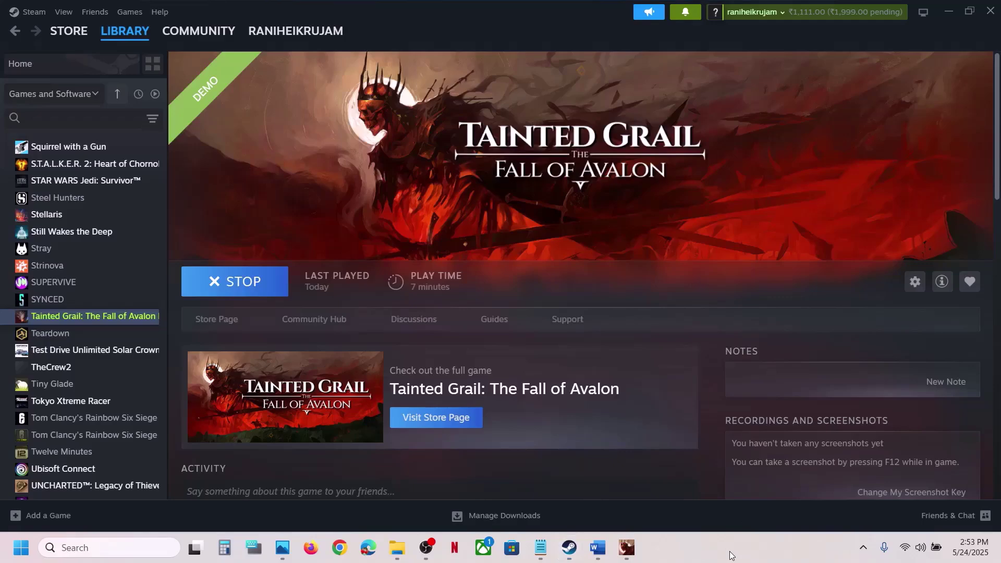
key(alt+Tab)
click(634, 551)
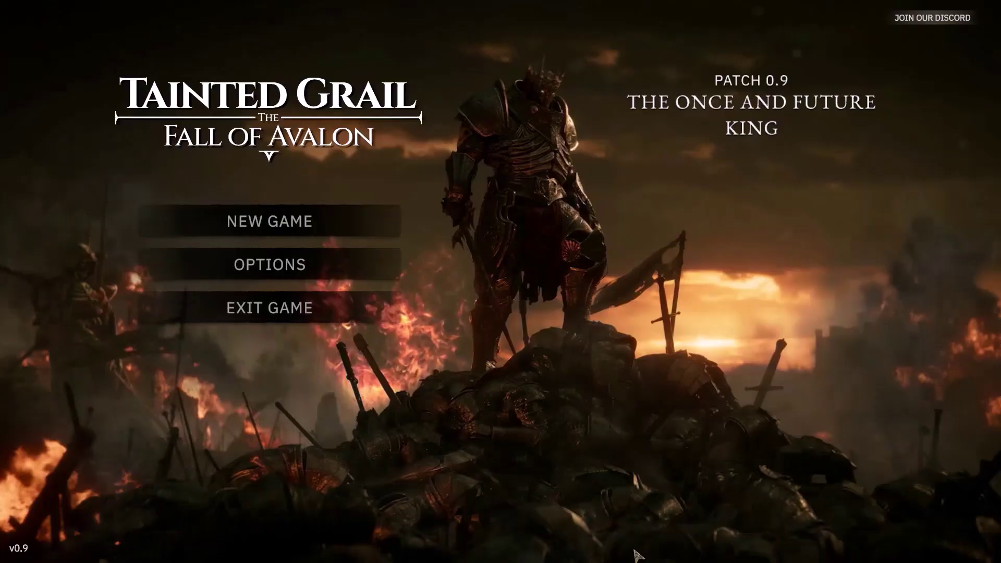
click(319, 271)
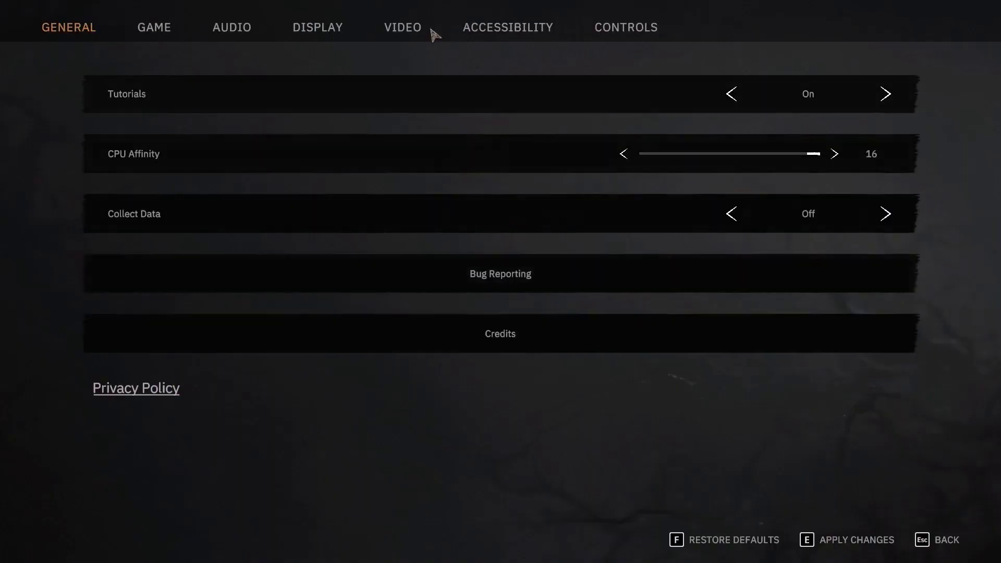
click(408, 27)
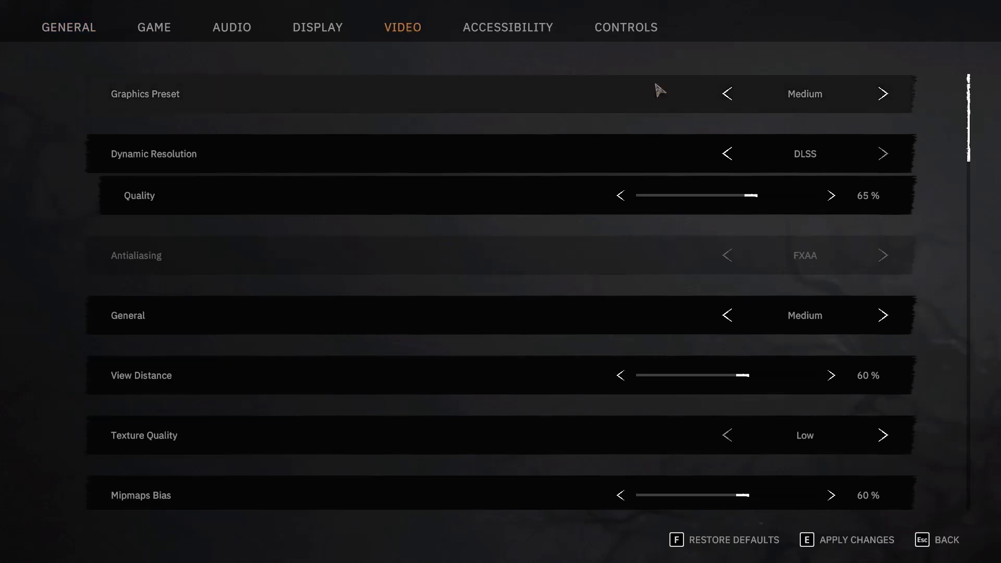
click(884, 94)
click(883, 94)
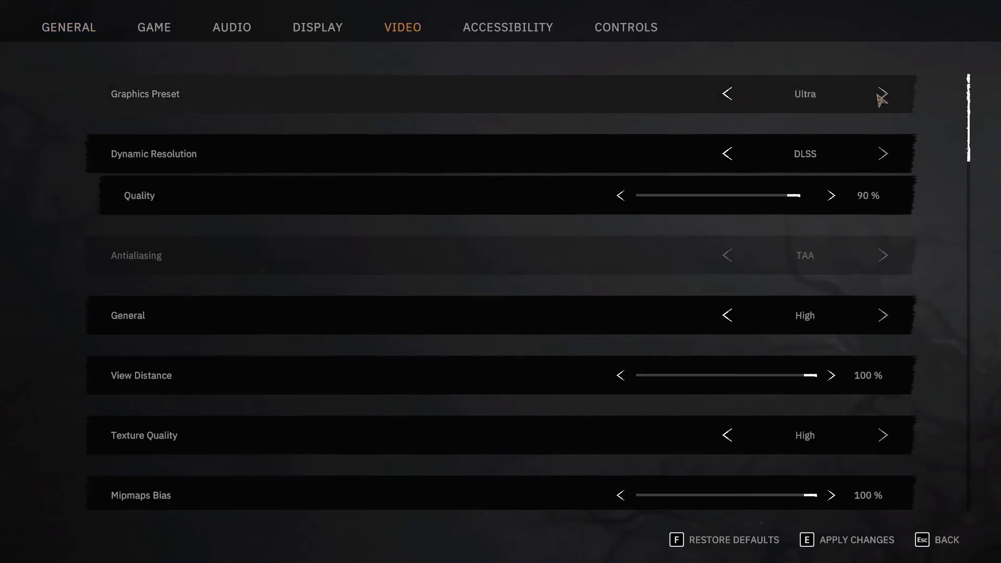
click(727, 94)
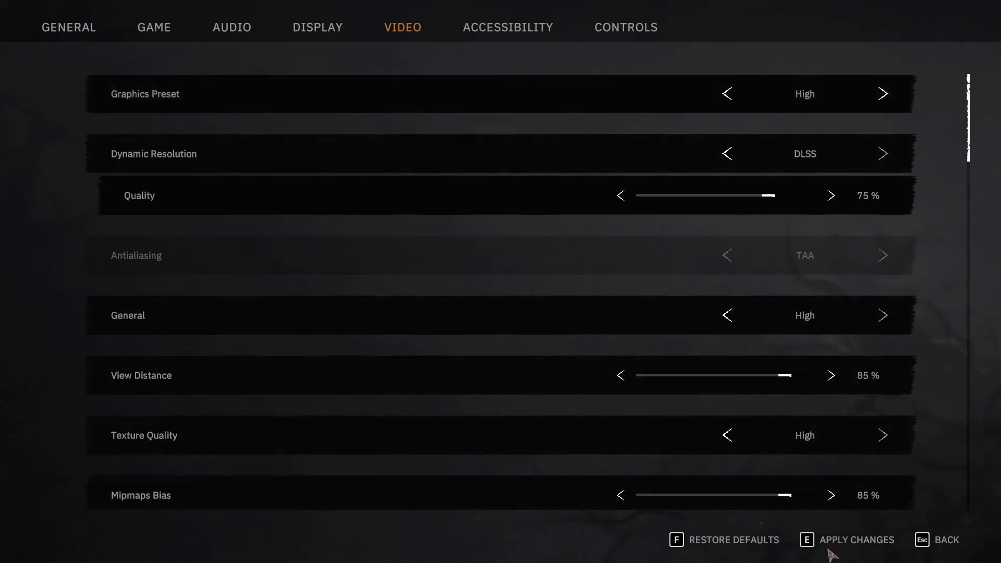
click(728, 95)
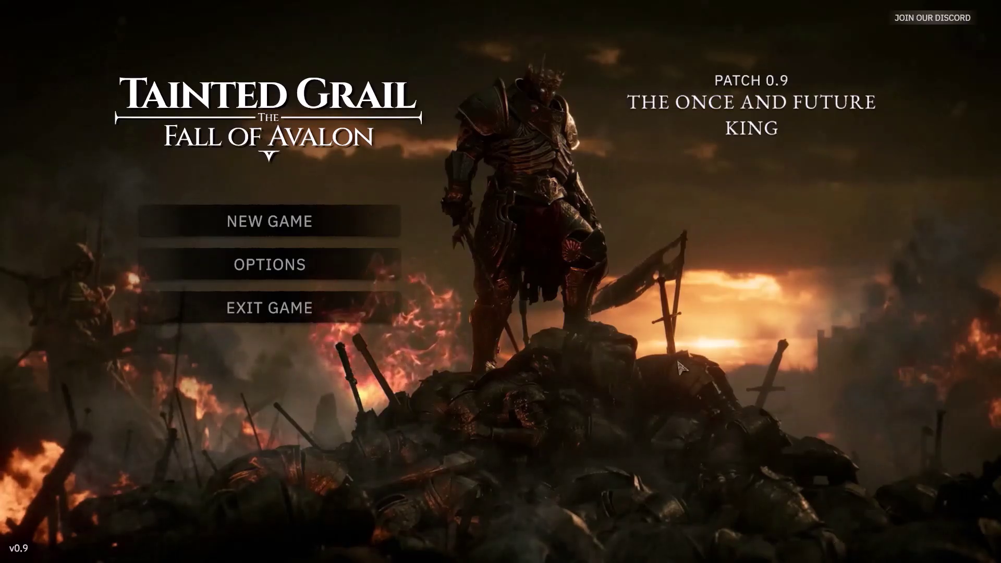
Reopen the game's video options, turn off DLSS by setting Dynamic Resolution to None, and return to the main menu.
click(366, 275)
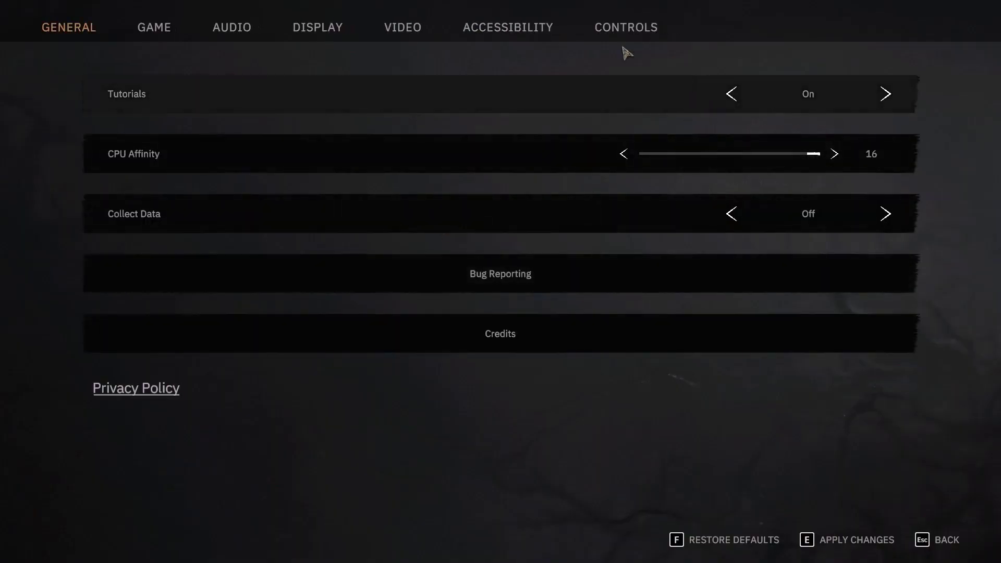
click(422, 31)
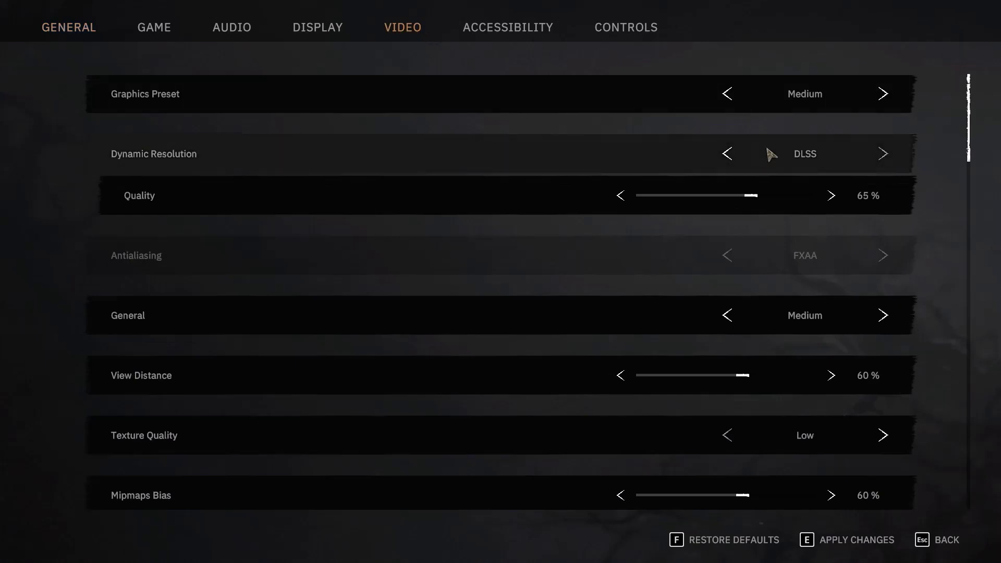
click(728, 156)
click(728, 156)
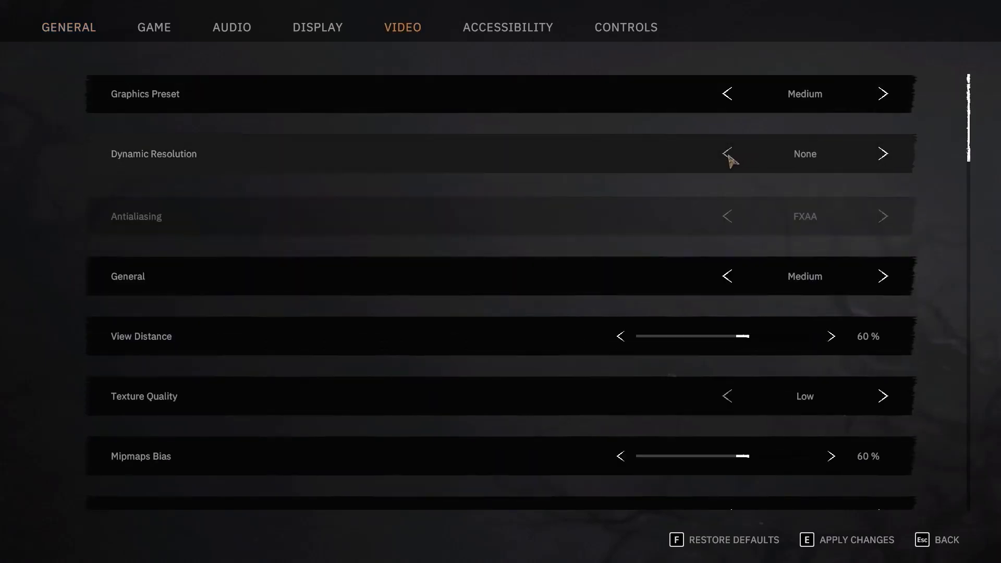
key(Escape)
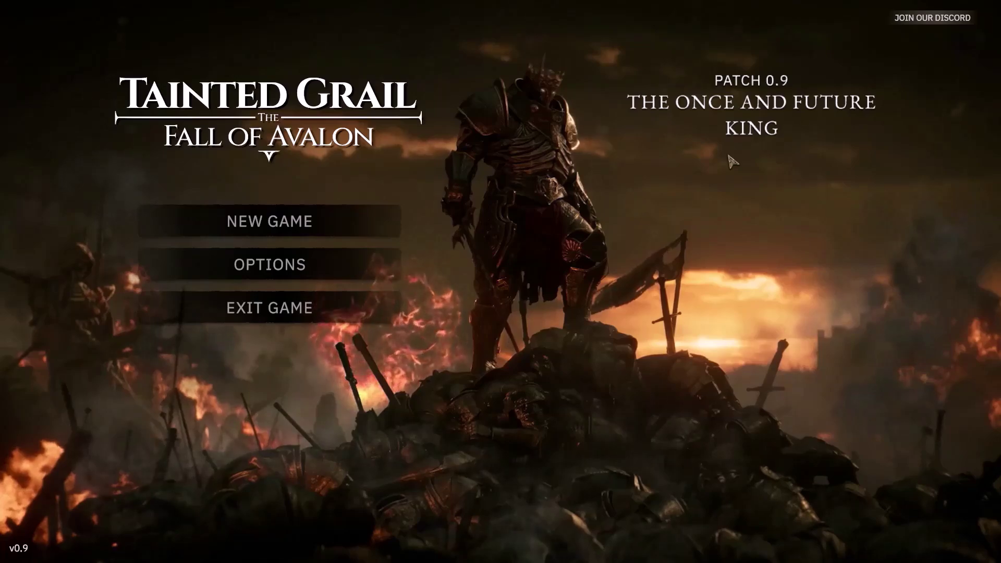
In the game's display options, set Fullscreen to Windowed, lower the resolution, and apply the changes.
click(349, 267)
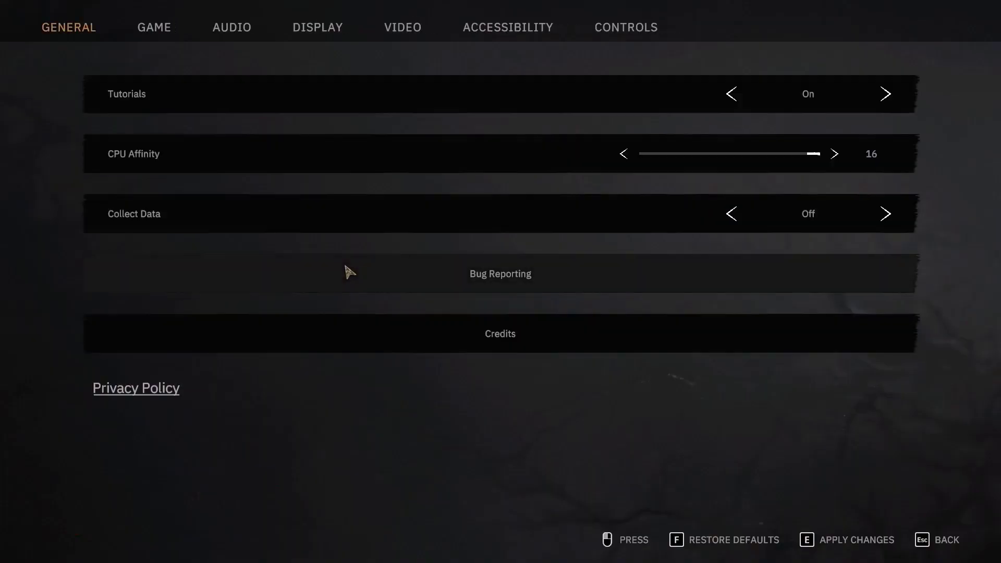
click(299, 35)
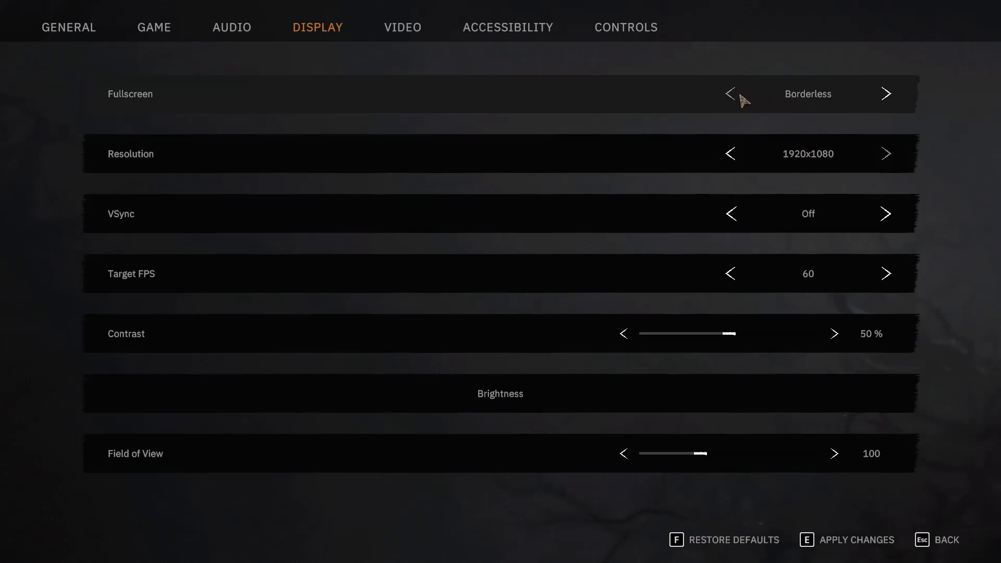
click(884, 107)
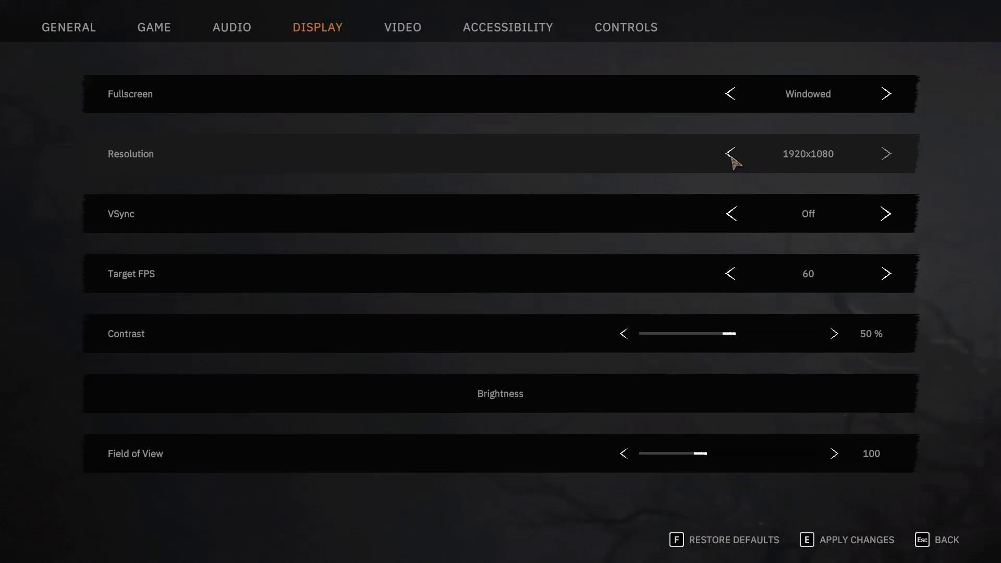
click(731, 155)
click(731, 155)
click(819, 549)
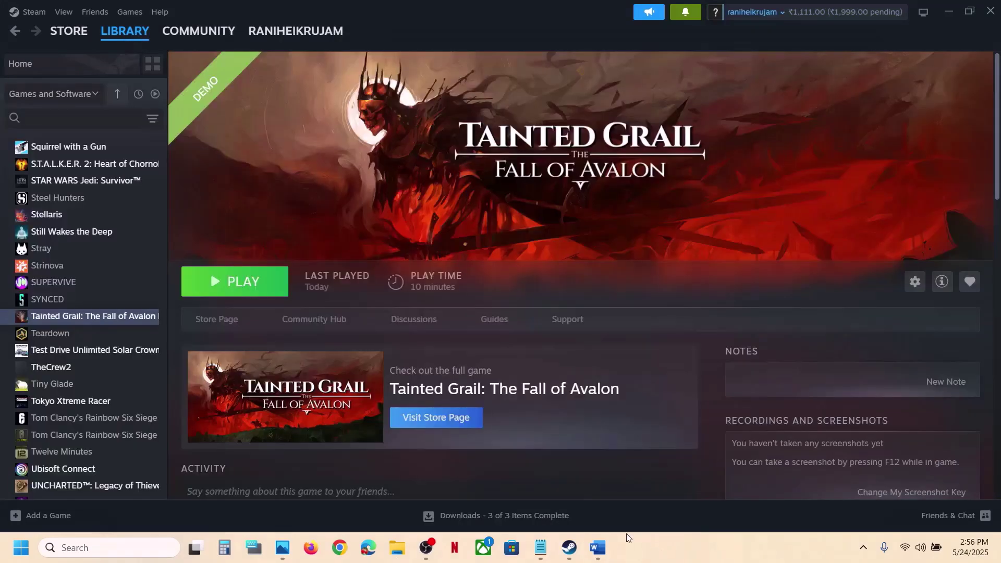
Read Step 5 in the Word document and view the file verification option in the Tainted Grail demo's Steam properties.
click(598, 547)
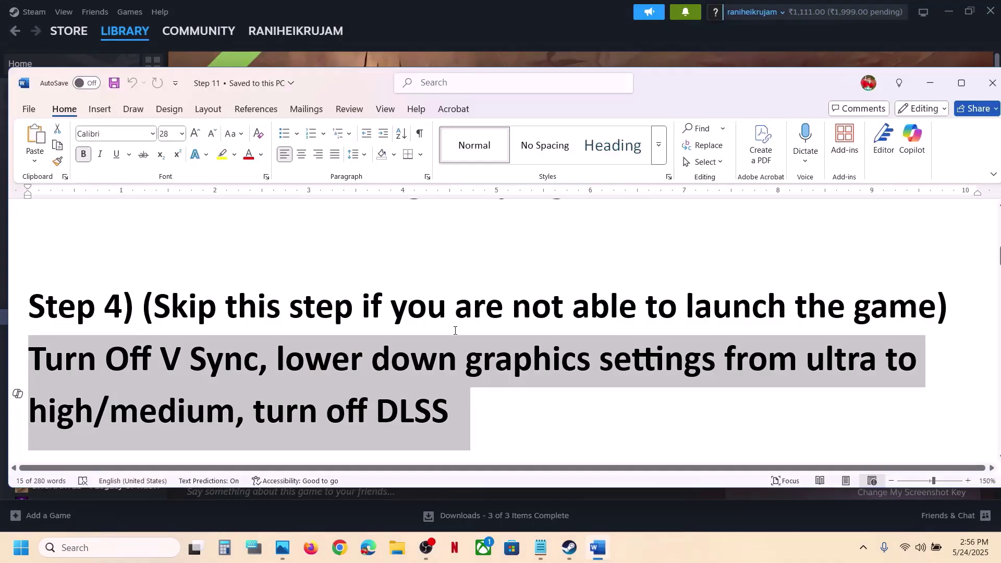
scroll(454, 331, down, 4)
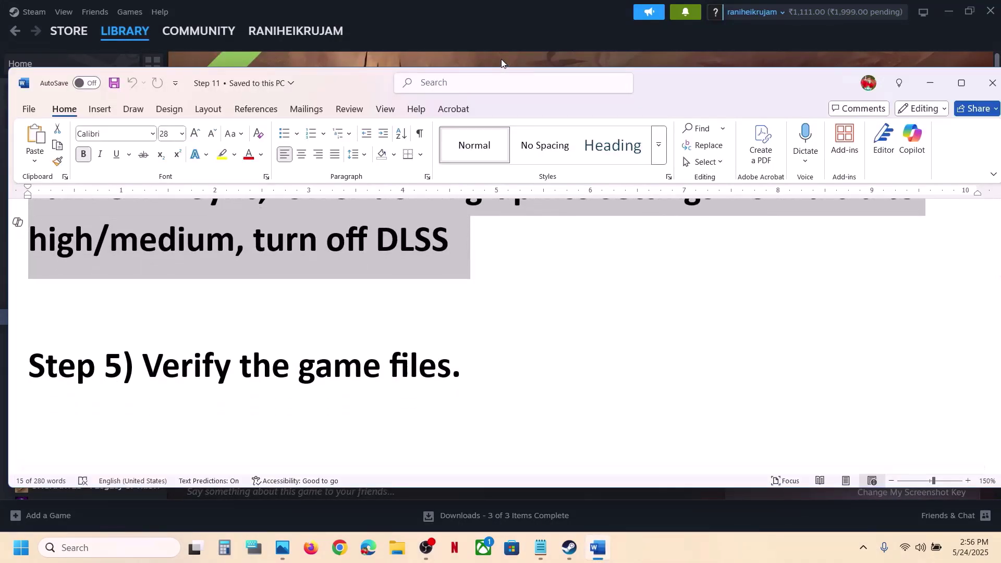
key(alt+Tab)
right_click(106, 310)
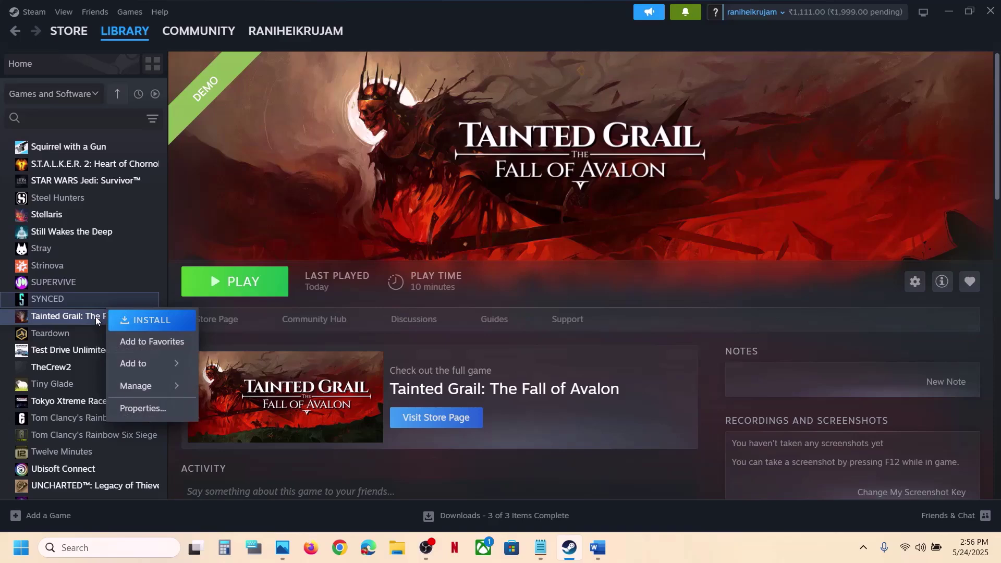
click(96, 317)
right_click(97, 318)
click(133, 417)
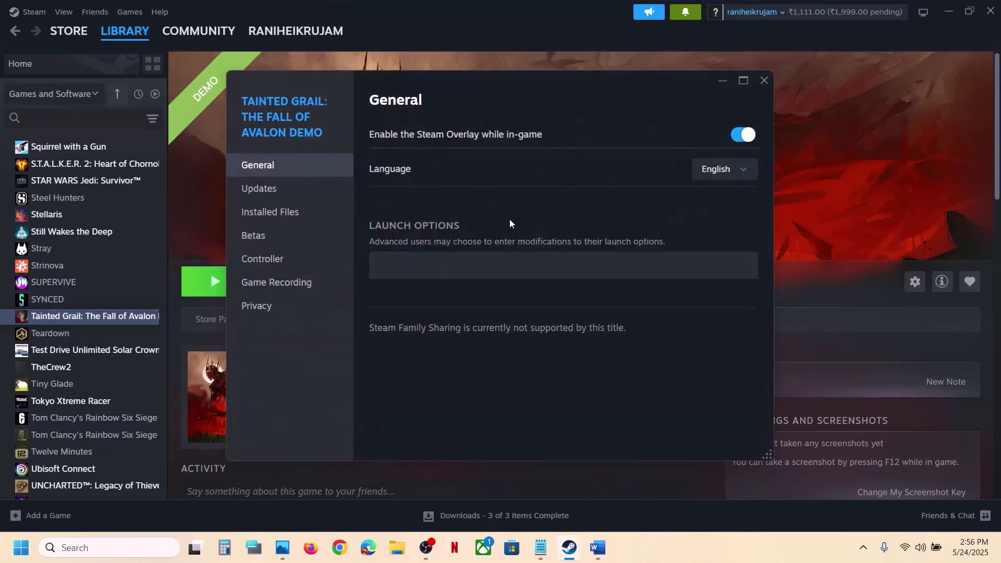
click(303, 213)
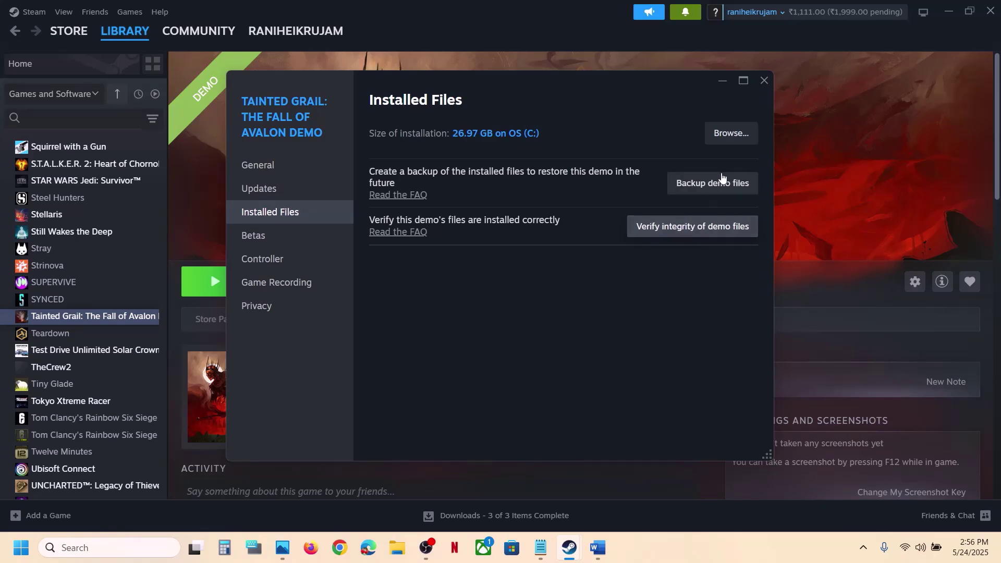
click(763, 81)
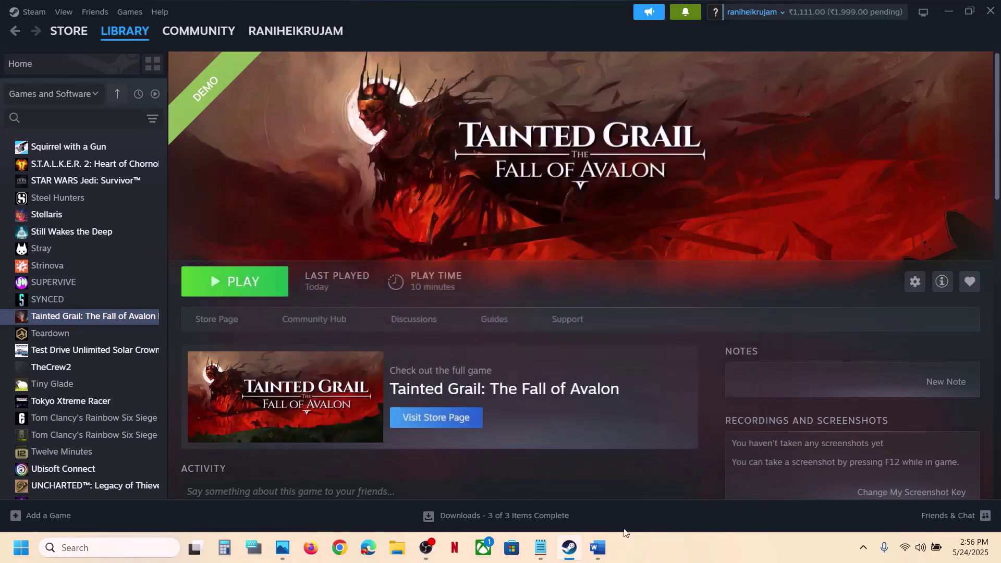
Switch to the Word document and read Step 6, highlighting the advice to allow the game exe file in the antivirus program.
click(597, 547)
scroll(516, 360, down, 3)
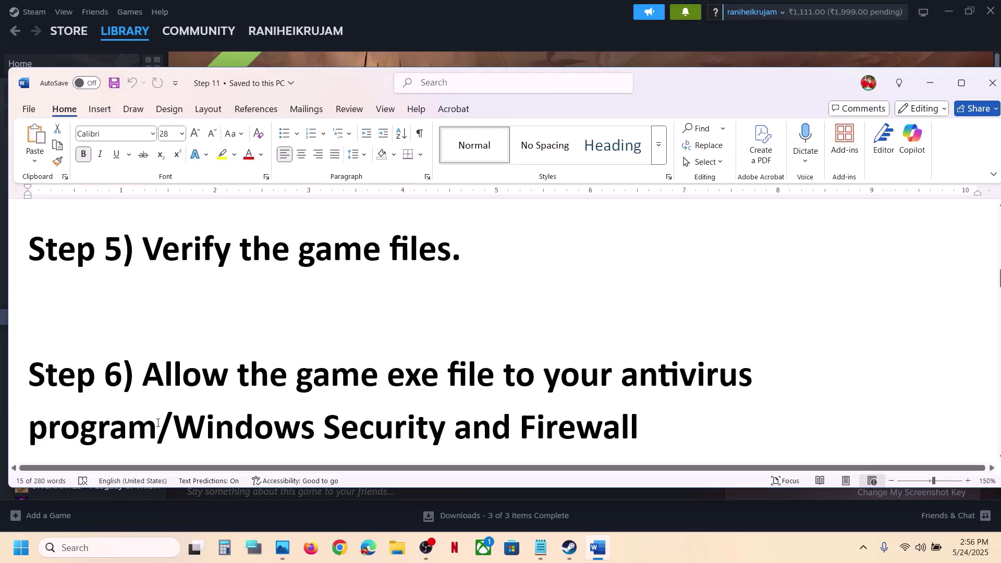
drag(148, 380, 157, 435)
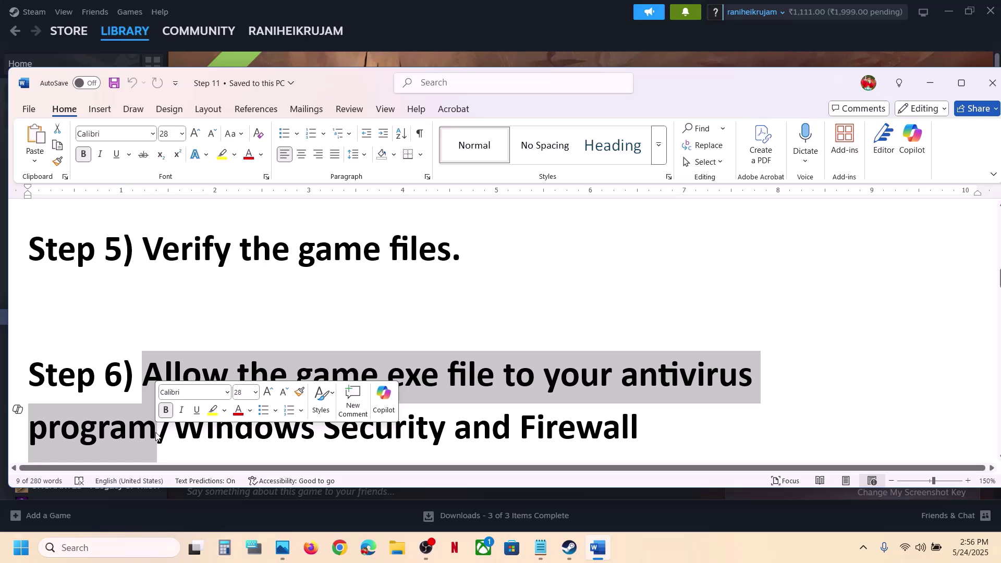
click(163, 432)
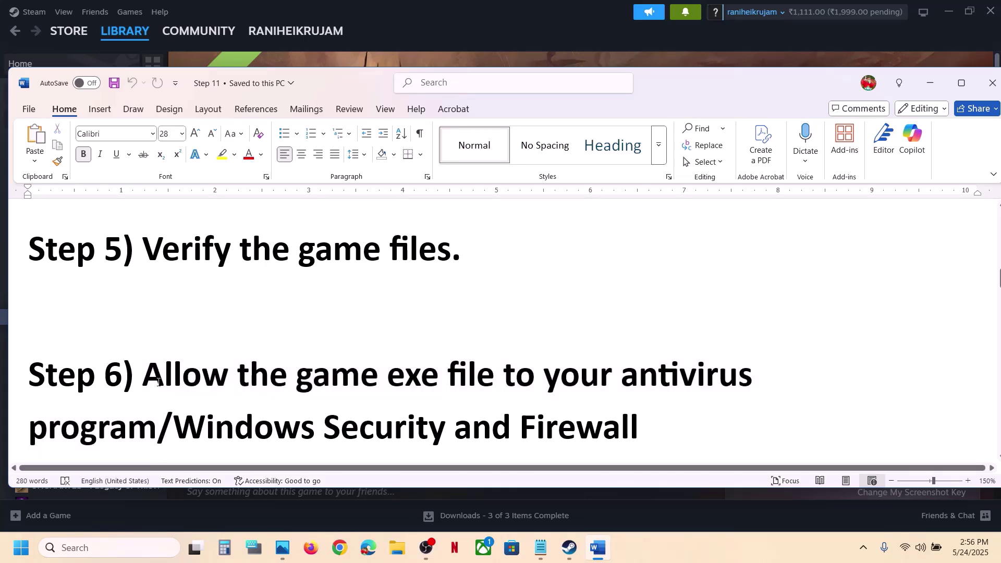
drag(150, 379, 157, 410)
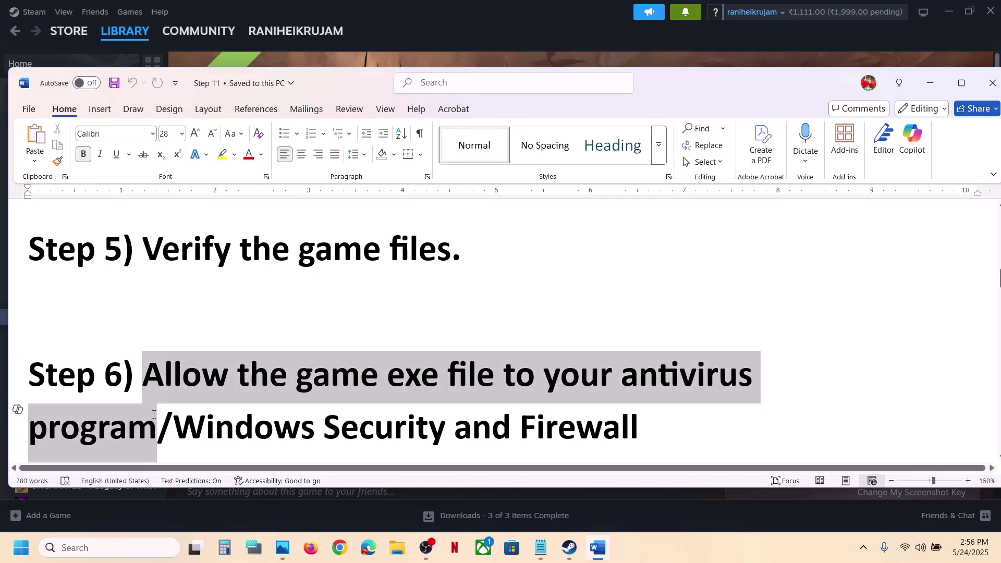
click(152, 414)
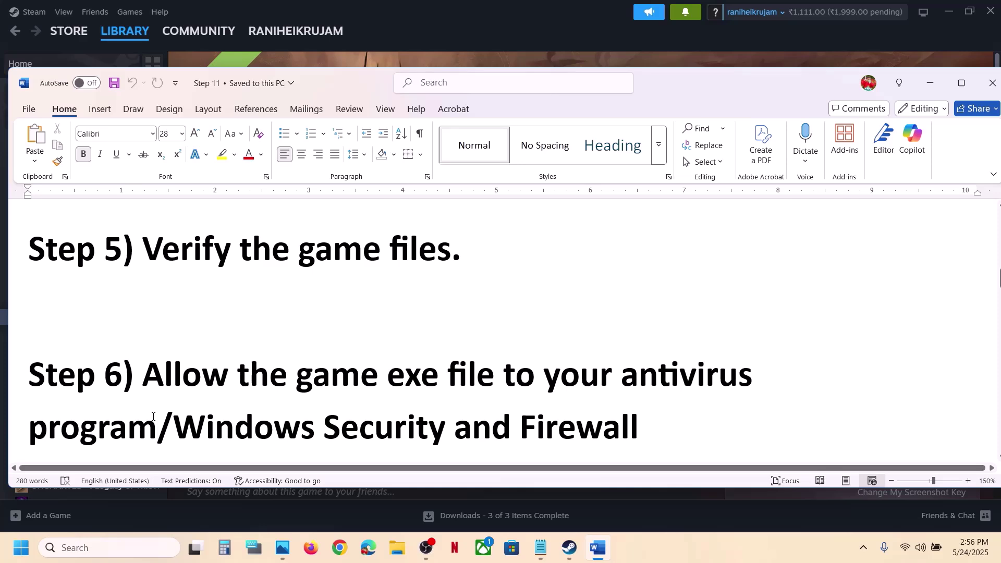
drag(155, 427, 148, 387)
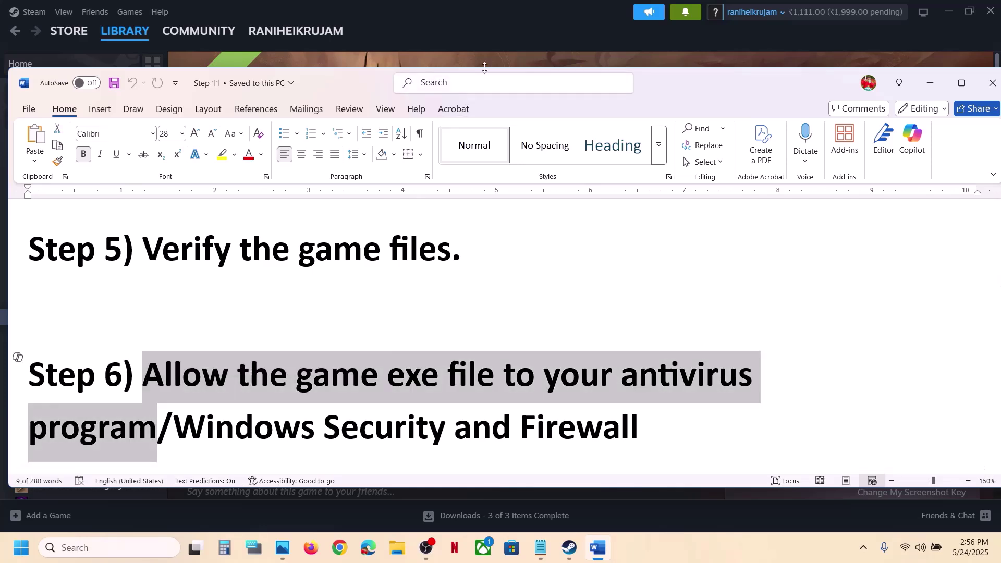
Open Windows Settings and go through Privacy & security and Windows Security to Virus & threat protection.
click(492, 39)
key(super+i)
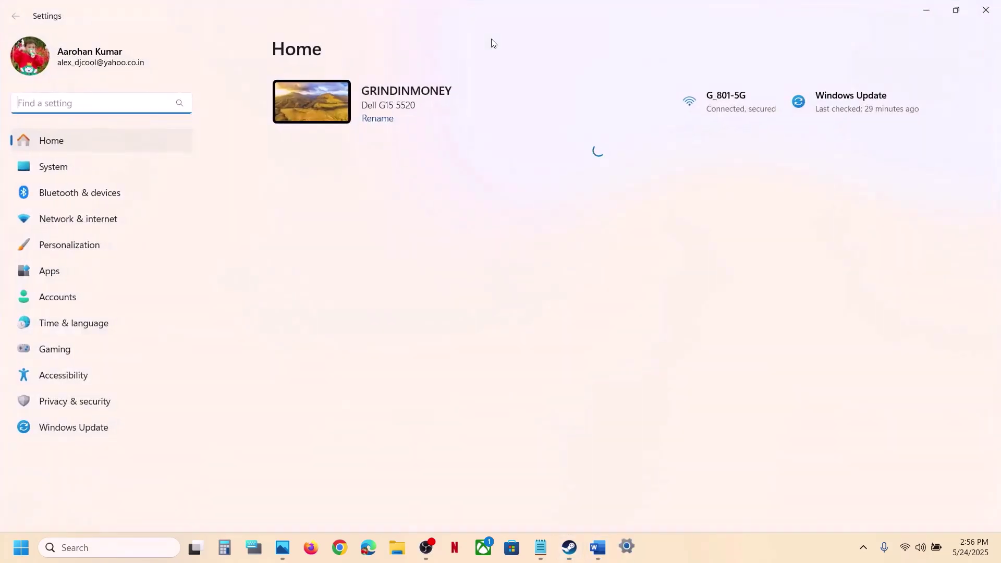
click(64, 407)
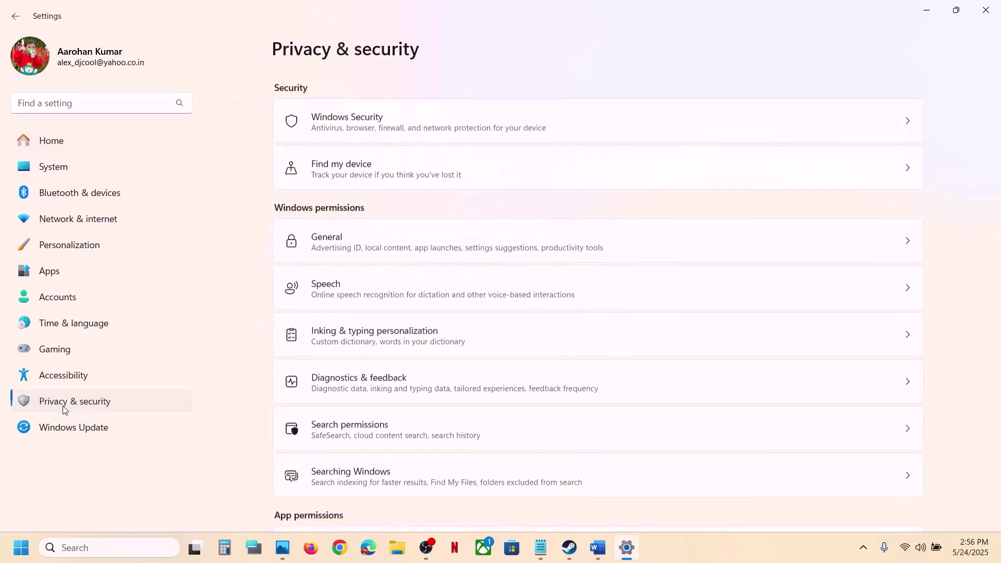
click(386, 116)
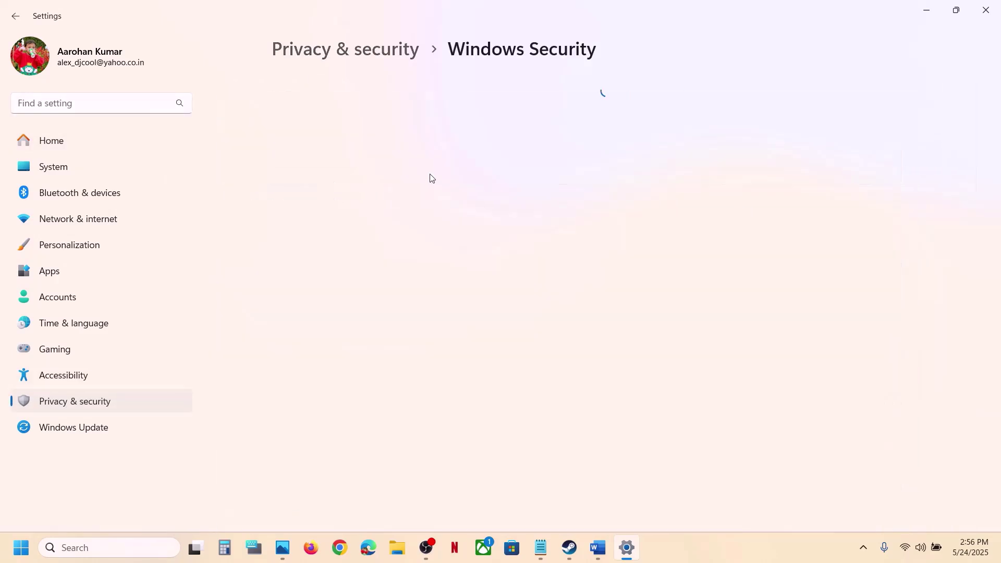
click(373, 201)
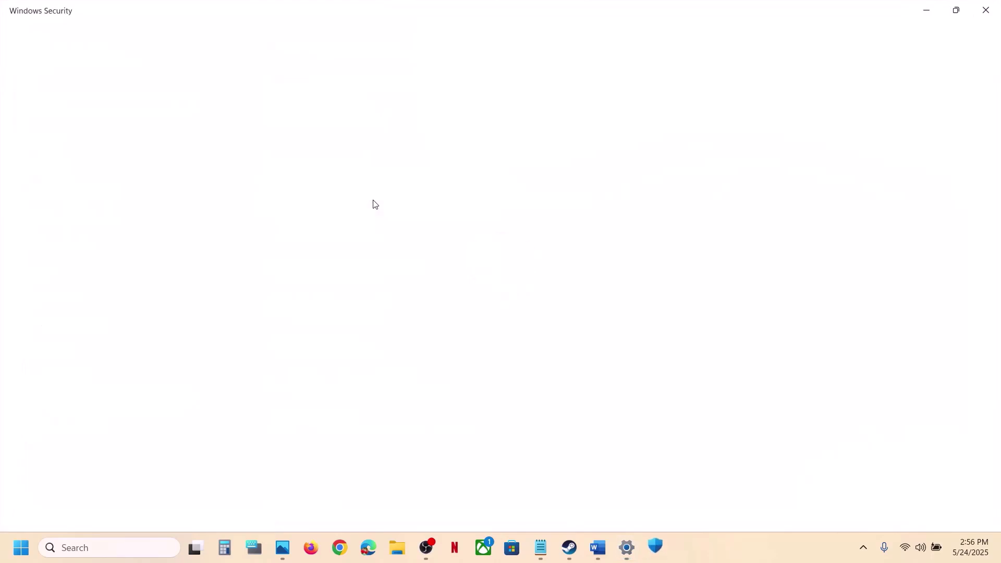
Open the ransomware protection settings and start adding an allowed app for Controlled folder access.
scroll(380, 306, down, 3)
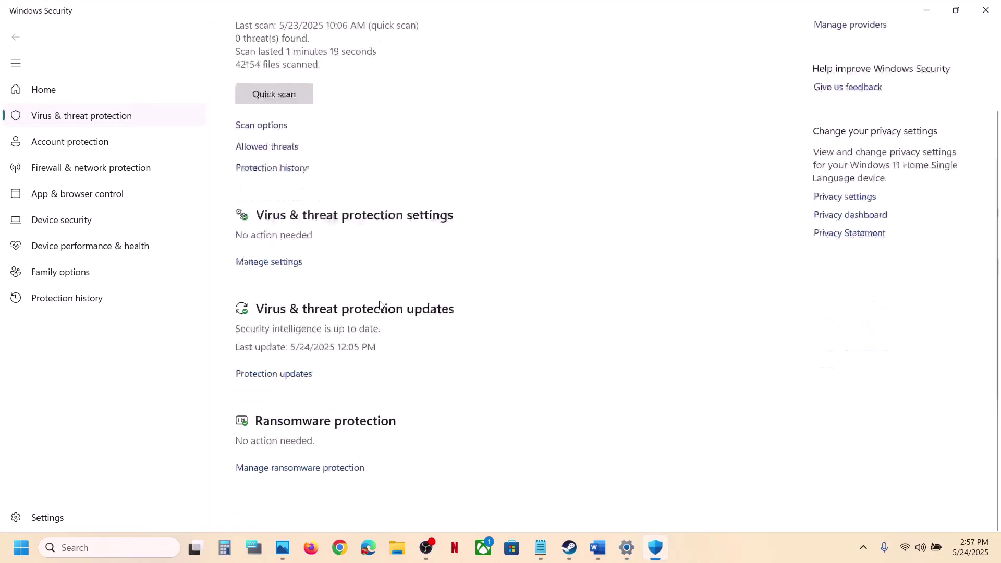
click(304, 484)
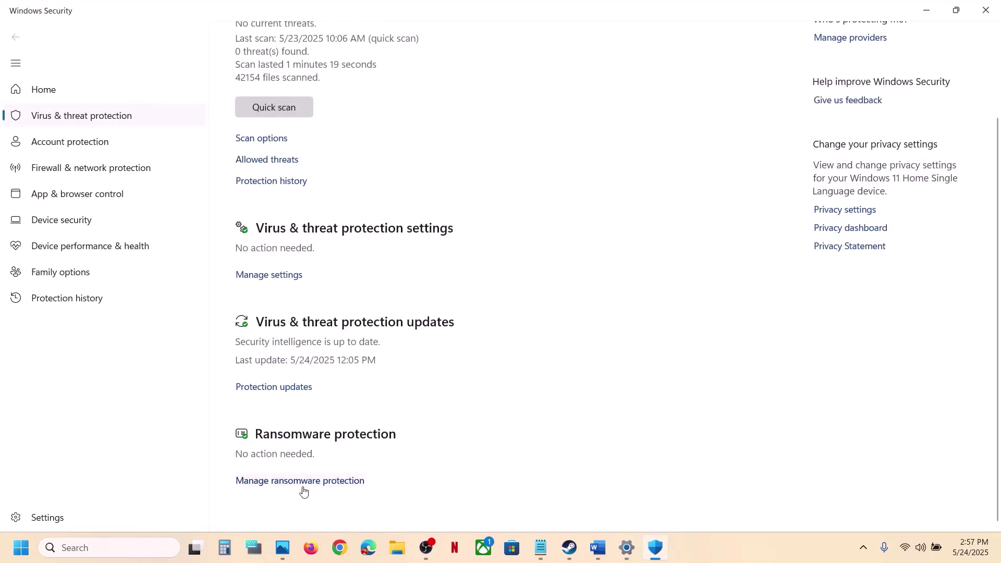
click(328, 275)
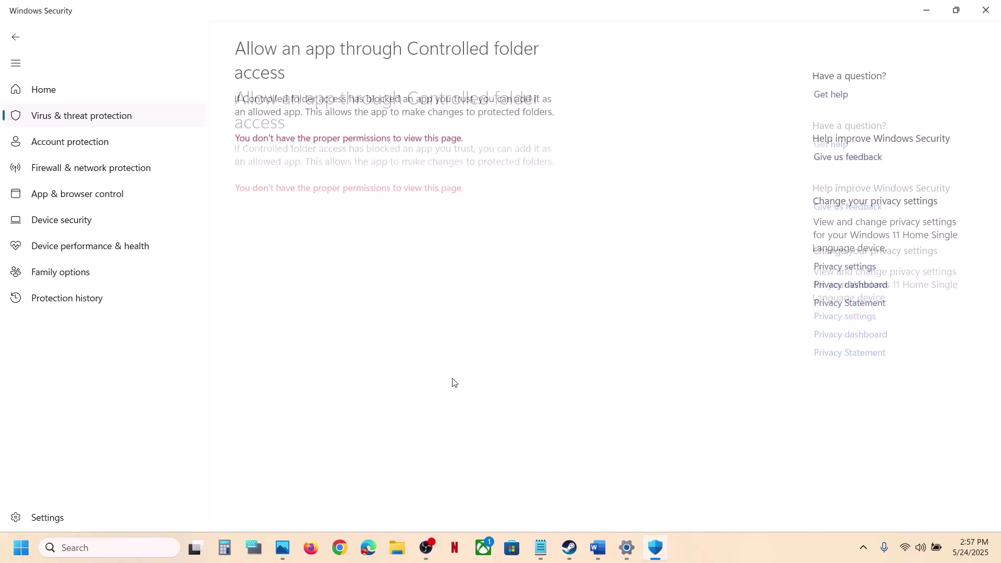
click(301, 154)
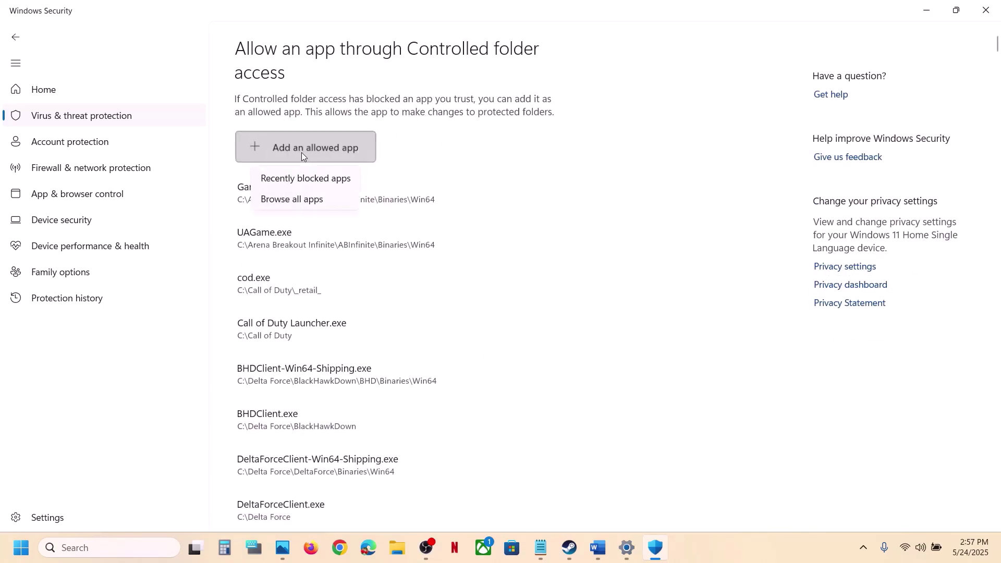
Browse to the Tainted Grail The Fall of Avalon Demo folder in steamapps\common and allow the Fall of Avalon application.
click(319, 200)
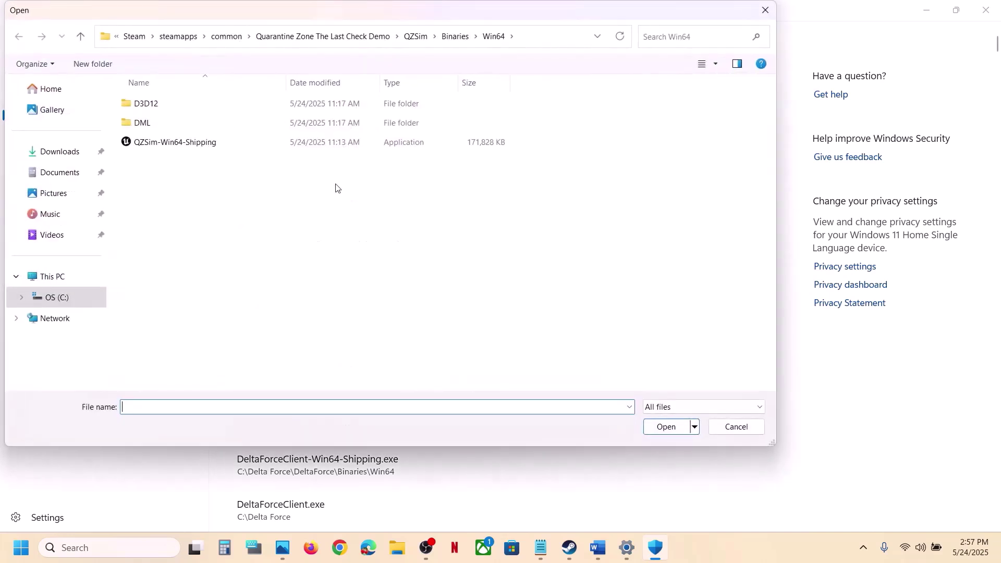
click(227, 37)
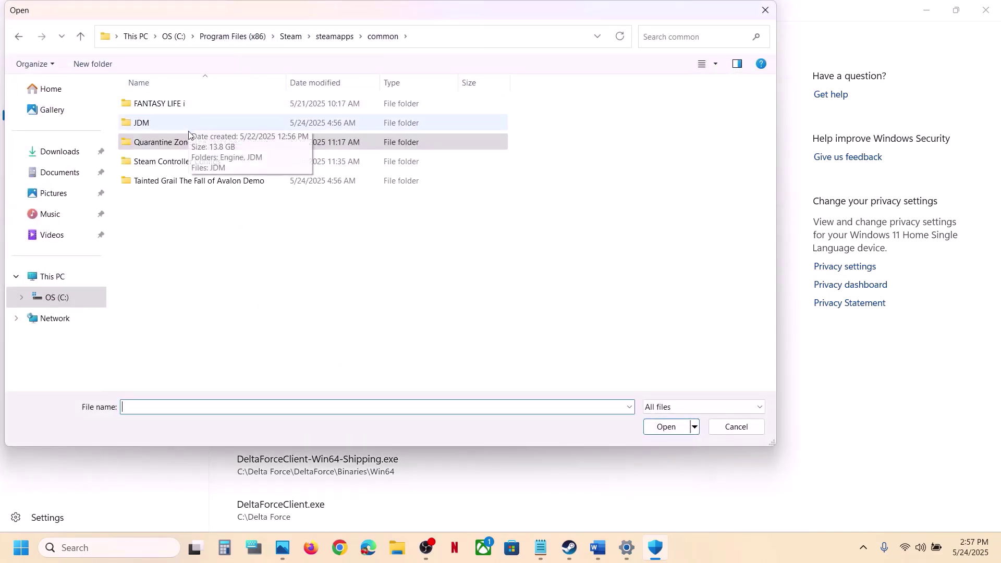
double_click(183, 181)
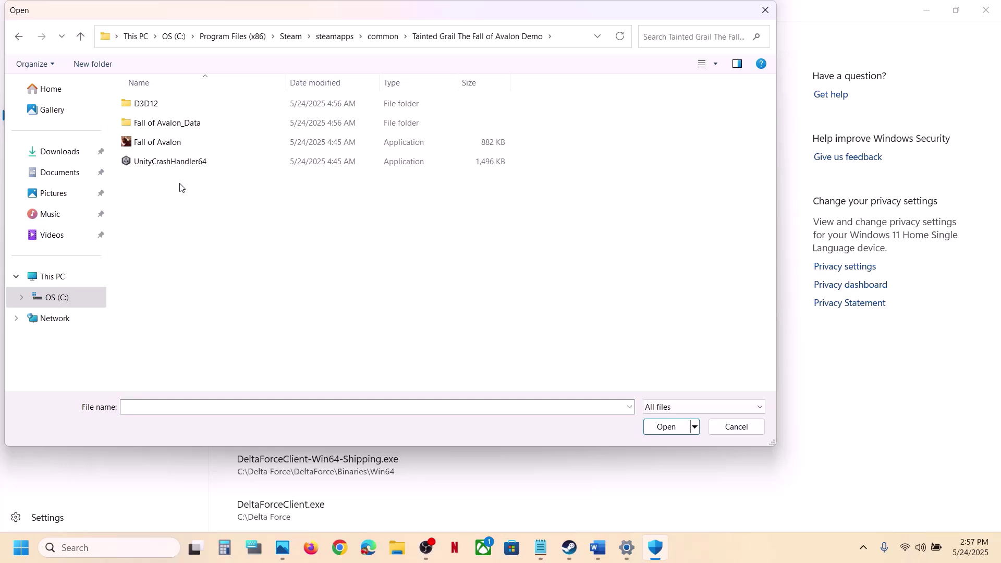
click(177, 145)
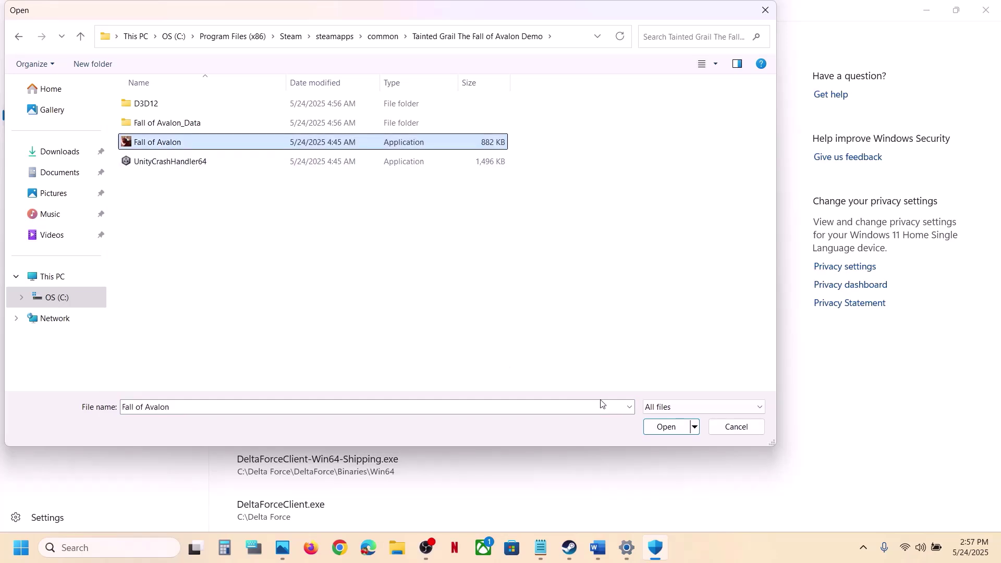
click(652, 427)
Open Control Panel and go through System and Security and Windows Defender Firewall to the list of allowed apps.
click(129, 543)
text(control)
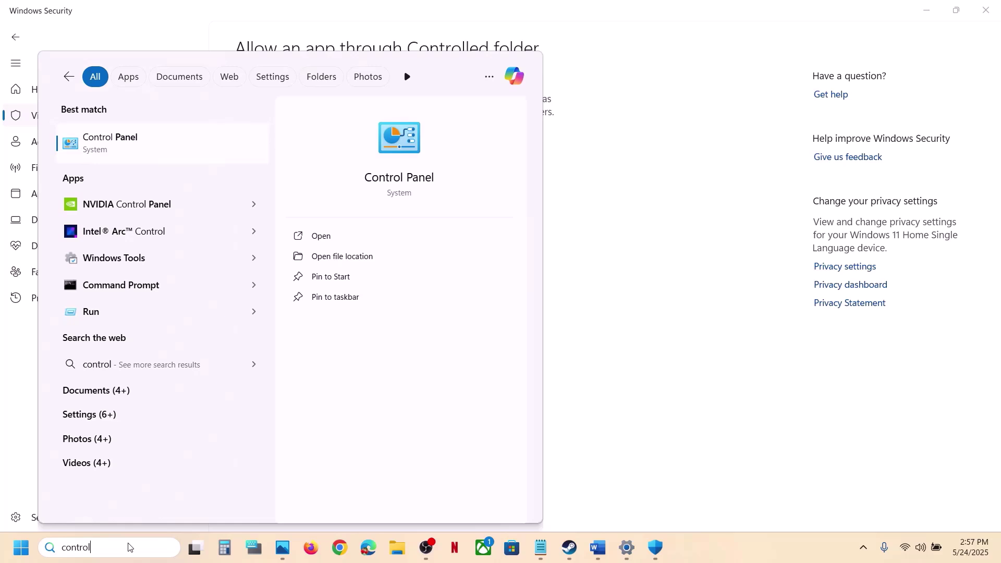
key(Return)
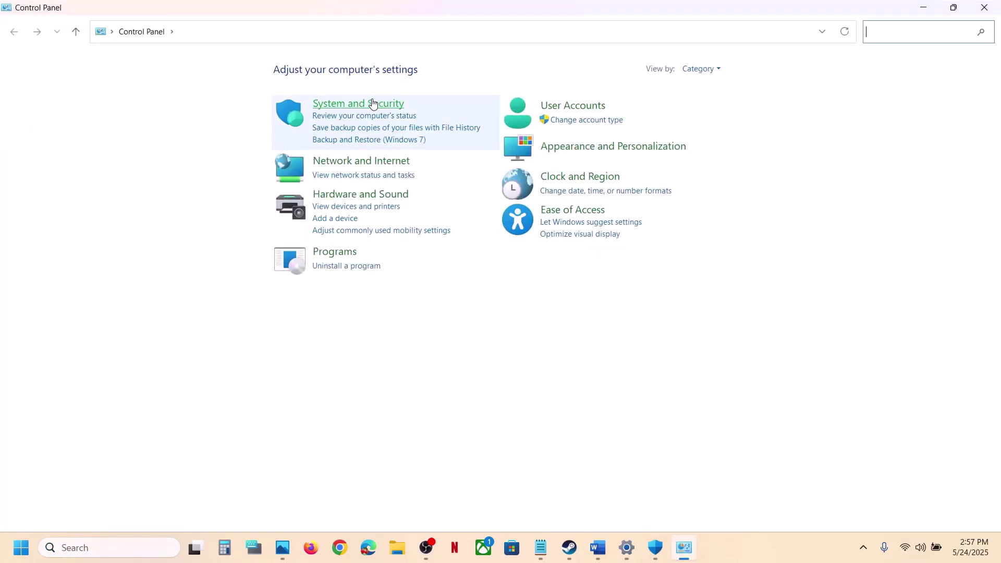
click(373, 103)
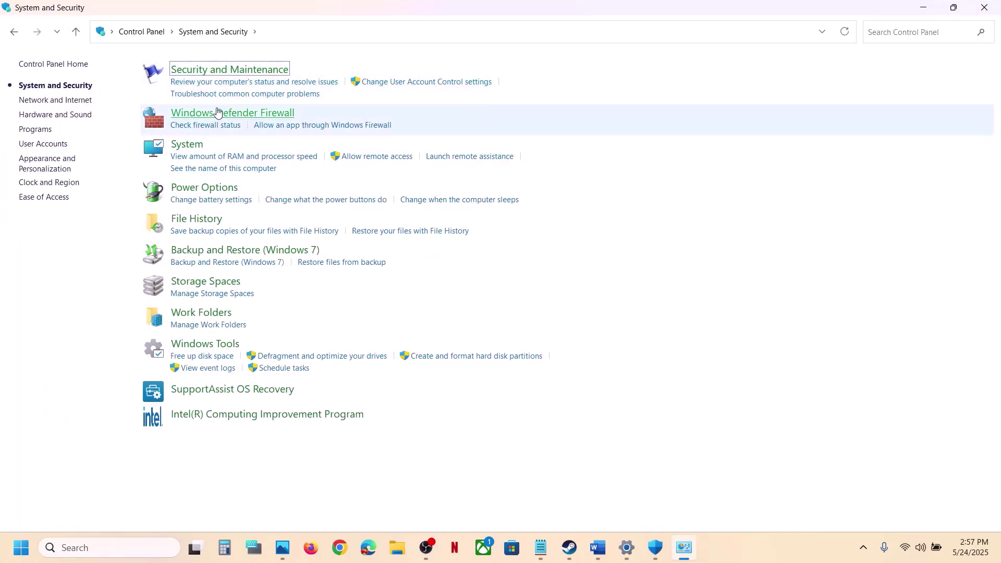
click(263, 113)
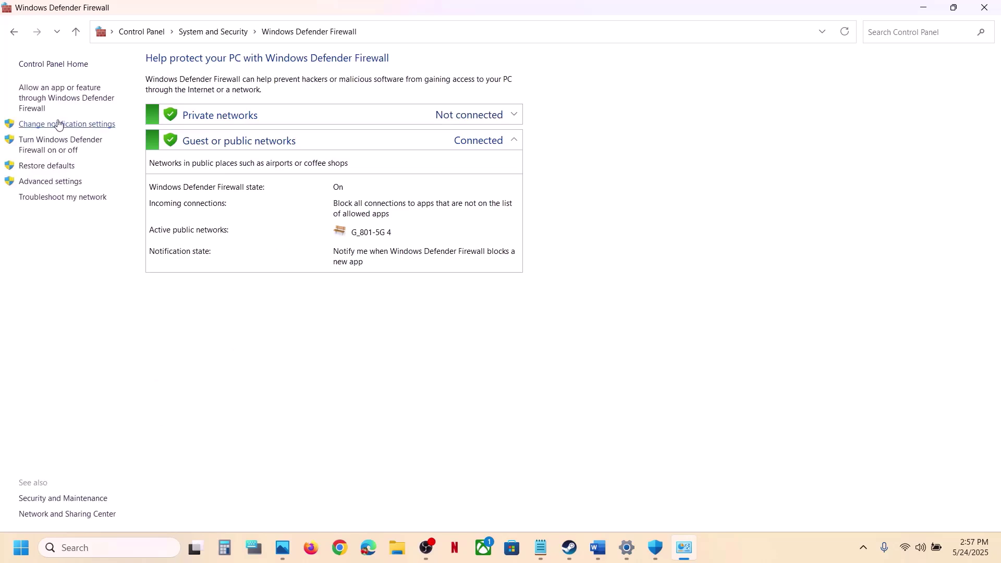
click(49, 98)
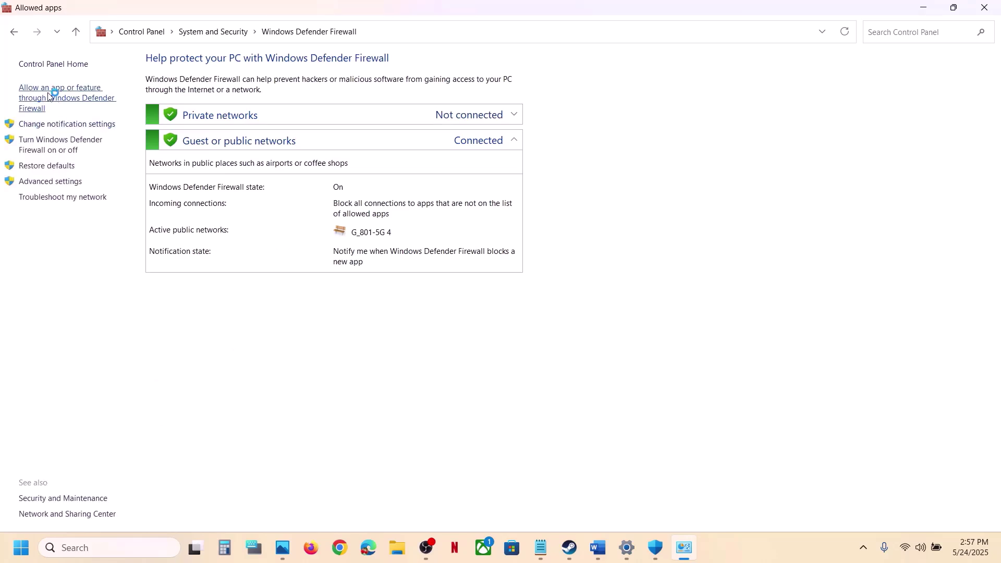
Unlock the firewall's allowed-apps settings and start browsing for another app to allow.
click(654, 104)
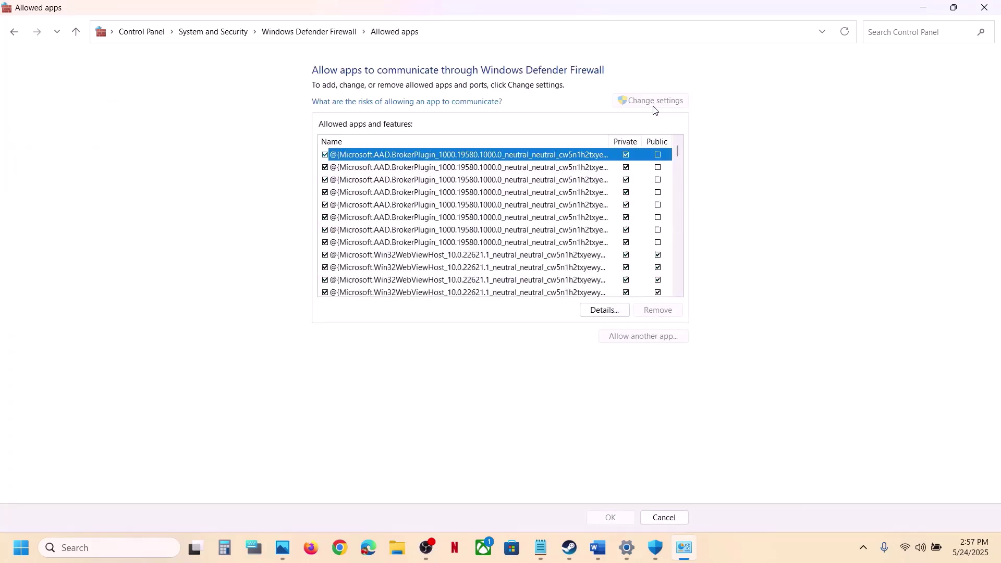
click(654, 337)
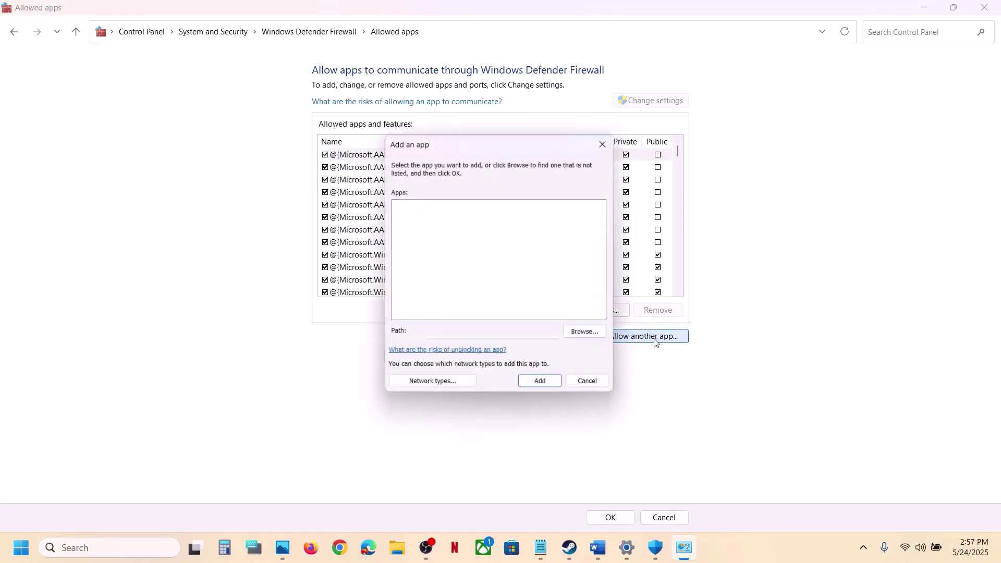
click(593, 339)
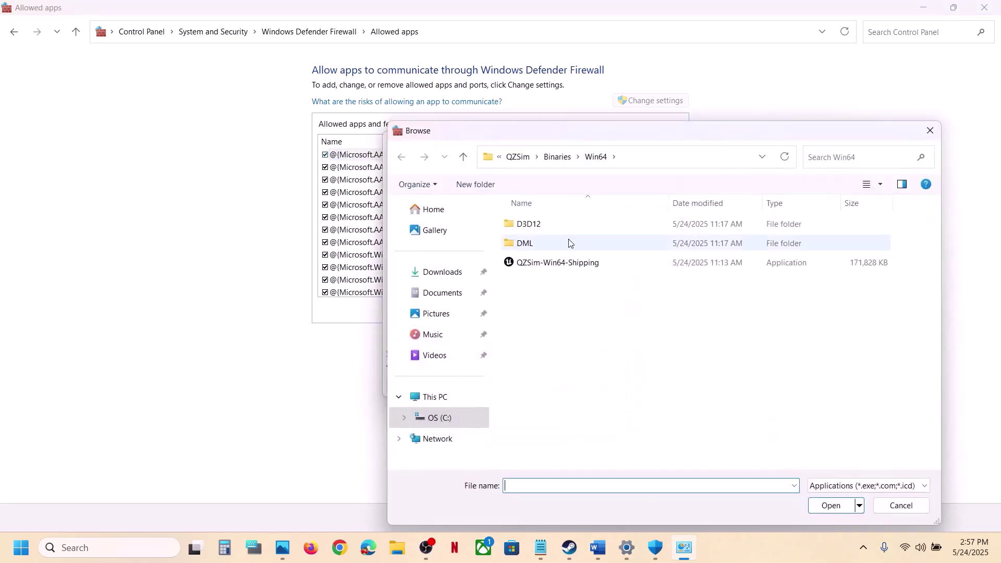
Browse through Program Files (x86), Steam, steamapps and common to the Tainted Grail The Fall of Avalon Demo folder.
click(510, 159)
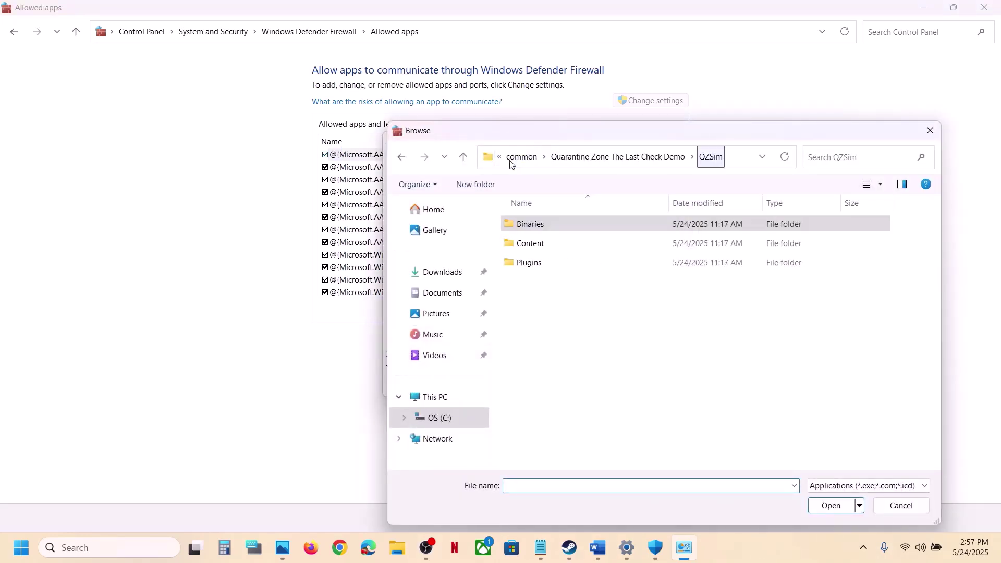
click(527, 162)
click(527, 162)
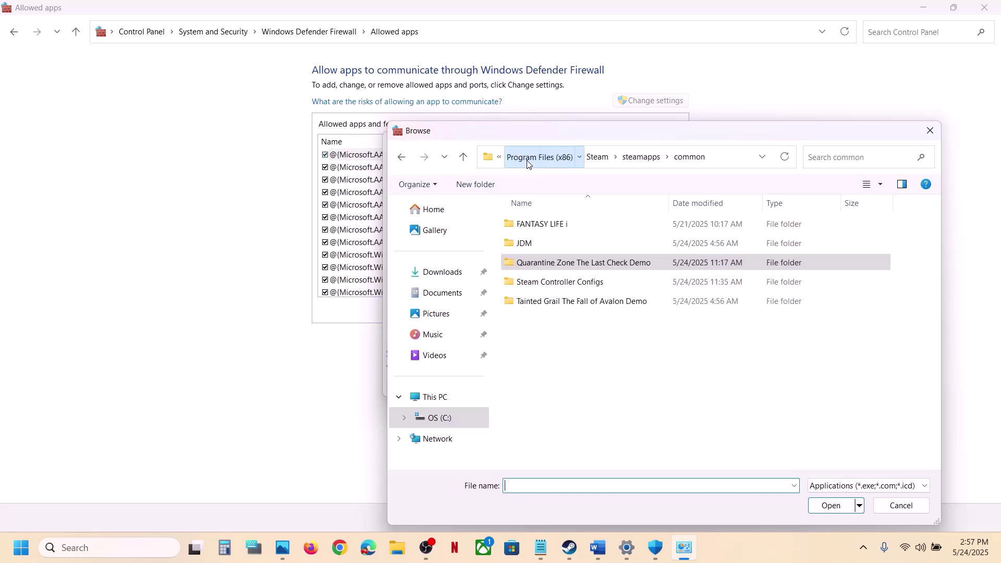
click(527, 162)
click(537, 464)
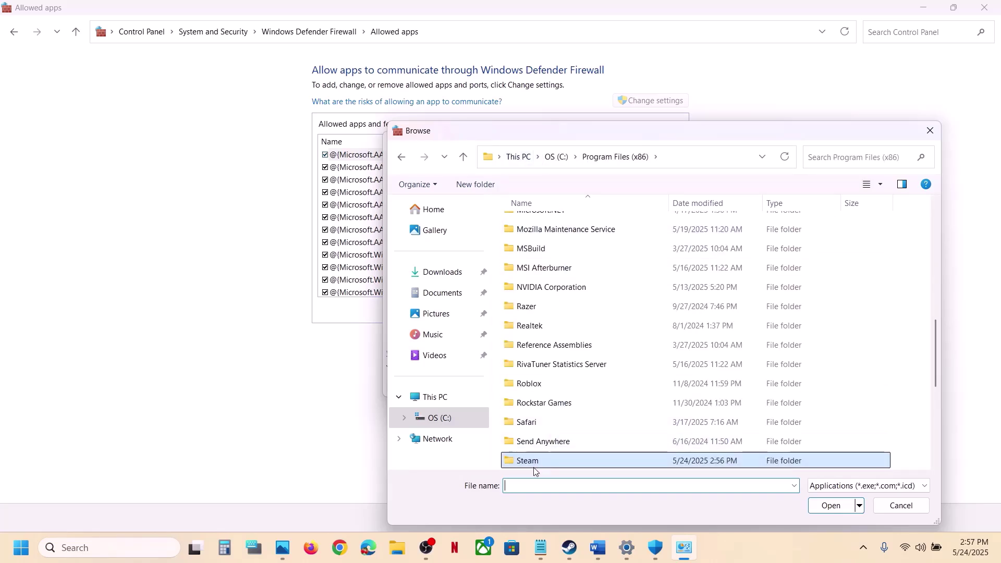
double_click(537, 464)
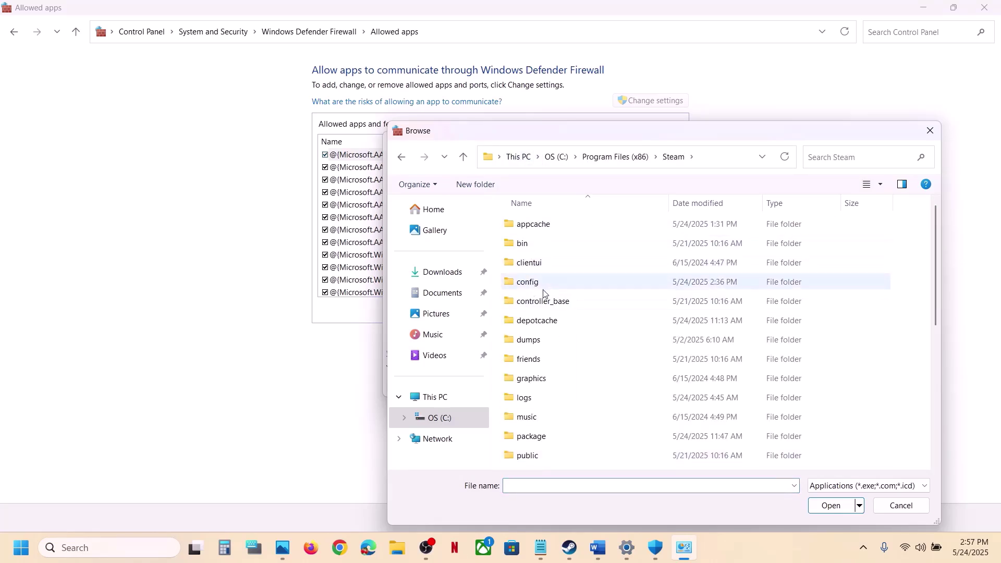
scroll(542, 292, down, 4)
double_click(545, 307)
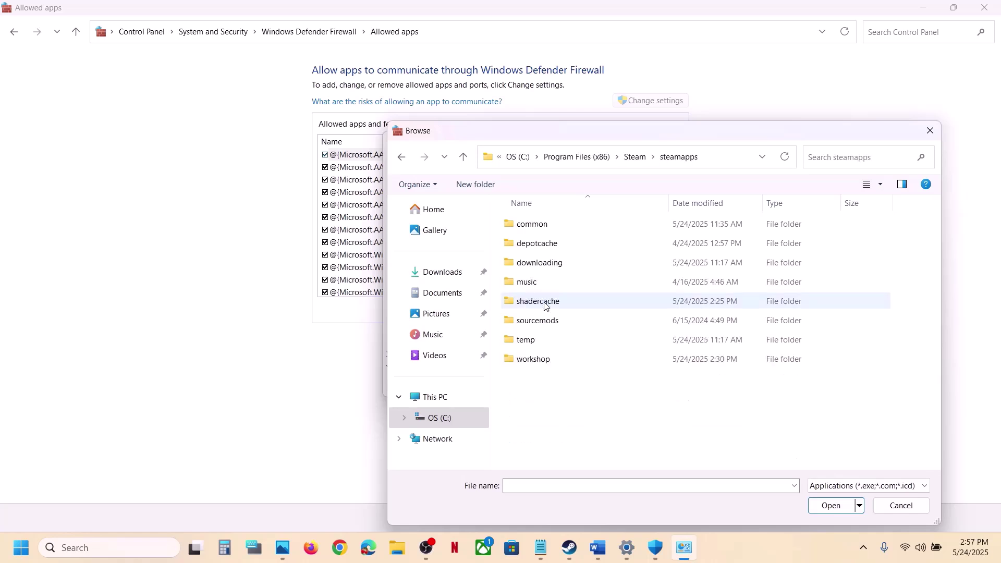
click(539, 230)
double_click(539, 229)
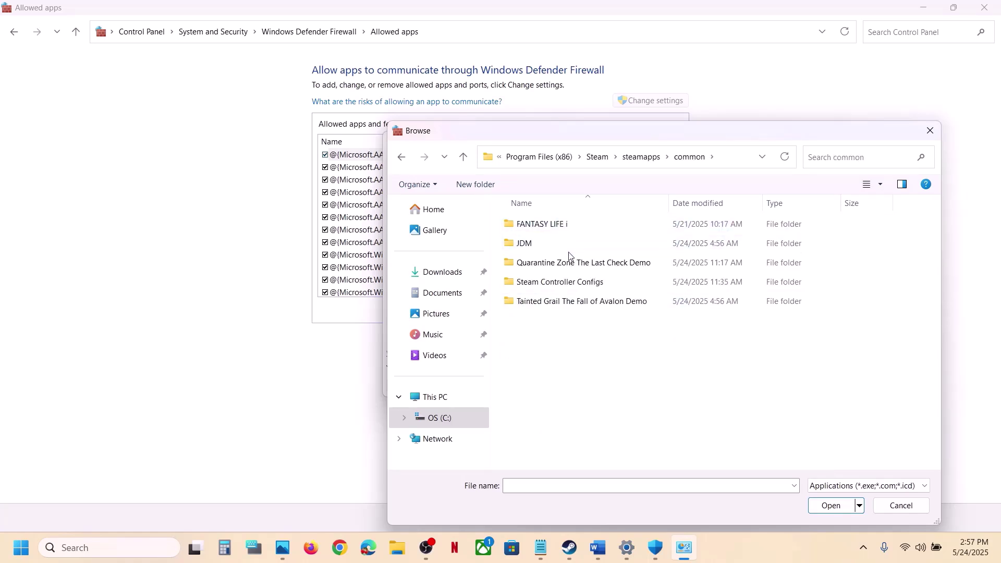
click(552, 300)
double_click(553, 300)
Try to add the Fall of Avalon application to the firewall's allowed apps, and close the Add an app dialog.
click(538, 264)
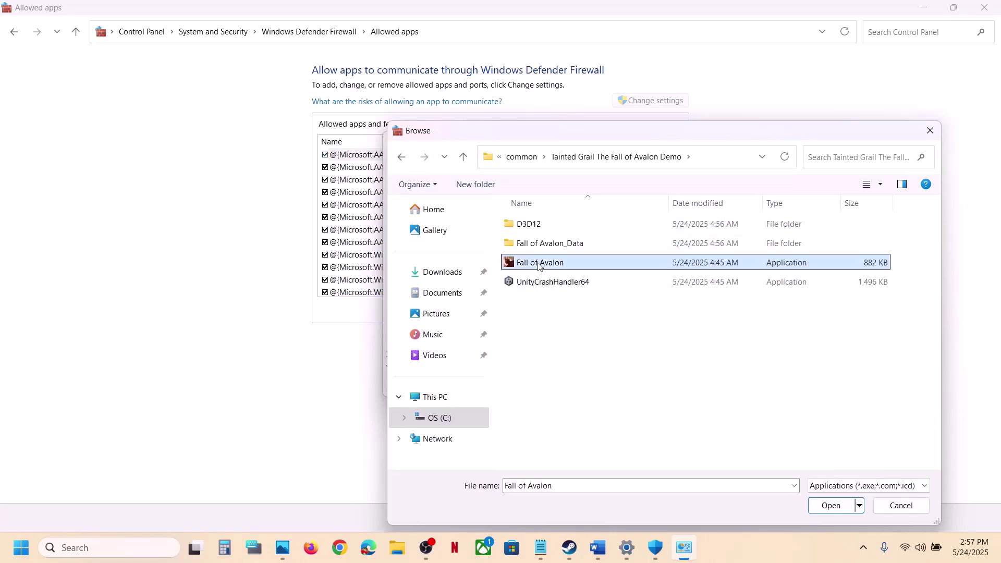
click(831, 506)
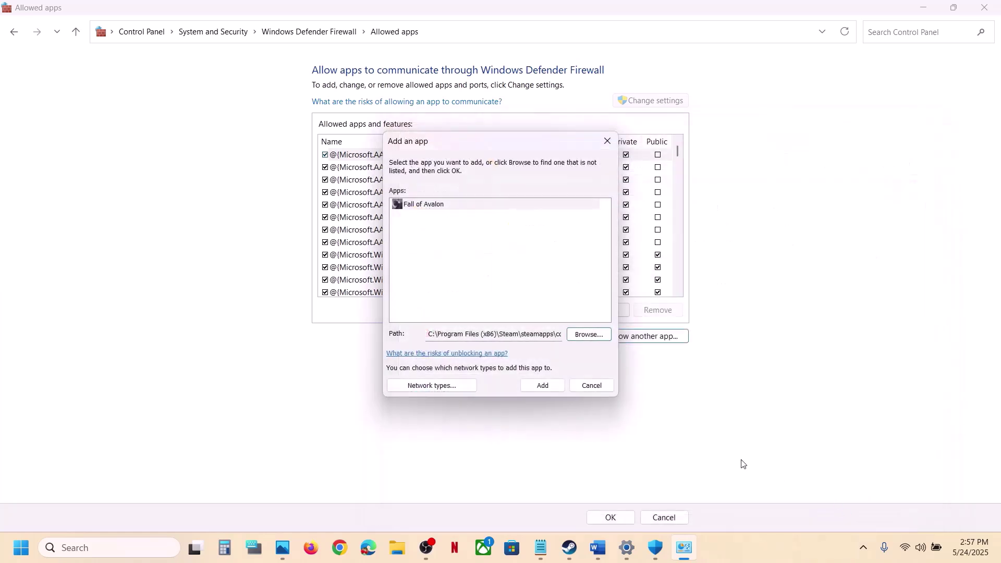
click(543, 390)
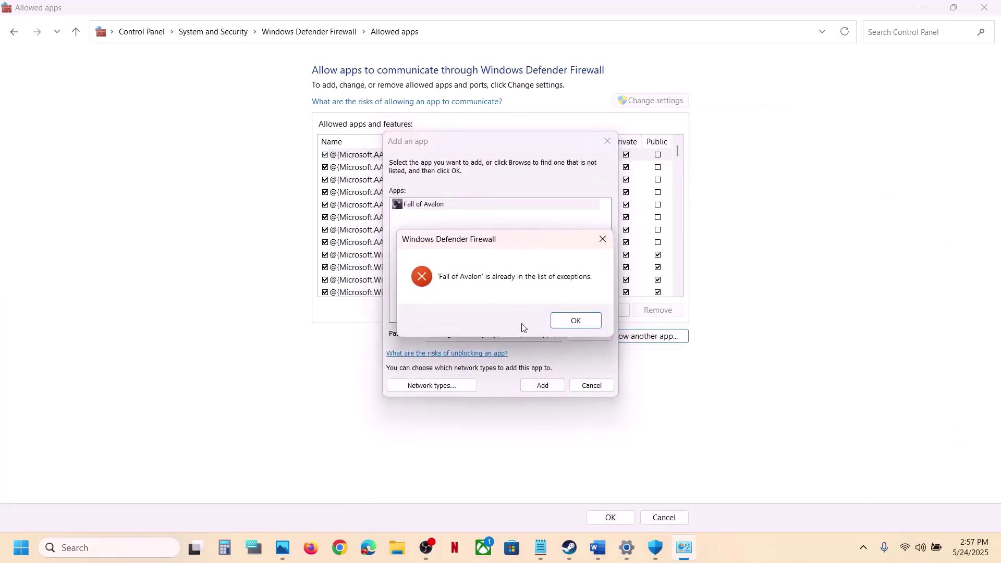
click(555, 323)
click(613, 139)
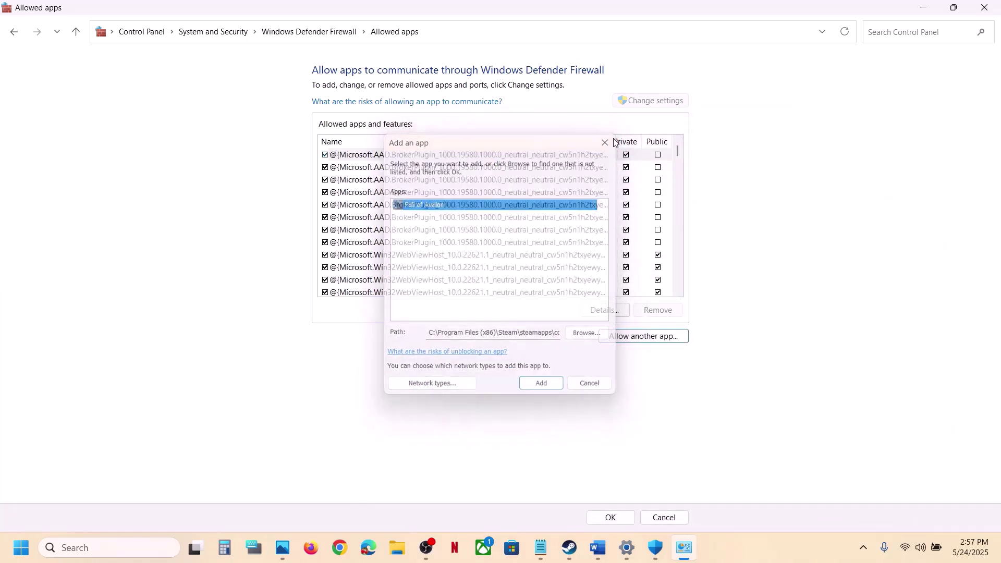
Look up entries starting with "fal" in the firewall's allowed apps, and close Control Panel, Windows Security and Settings.
click(446, 241)
text(fal)
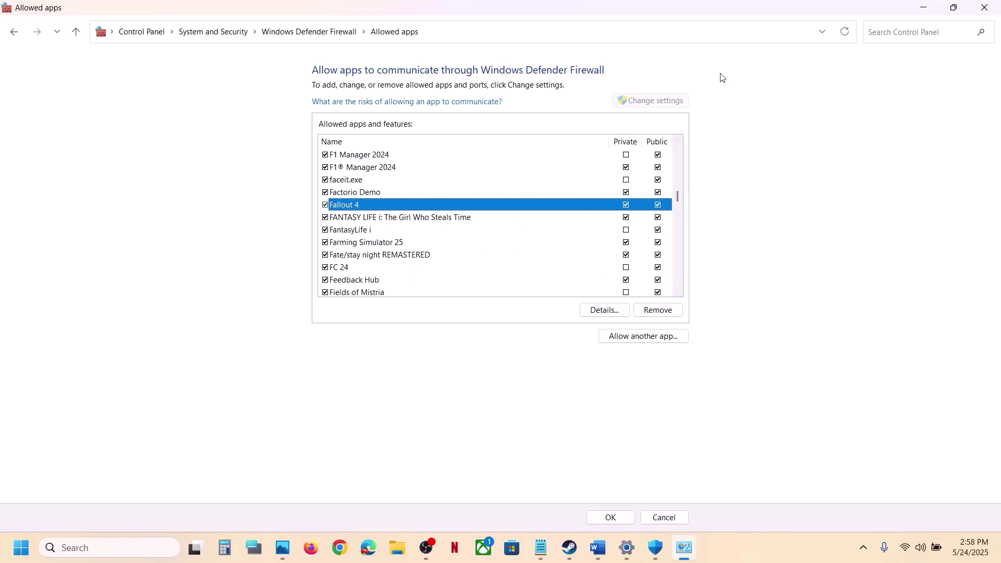
click(988, 10)
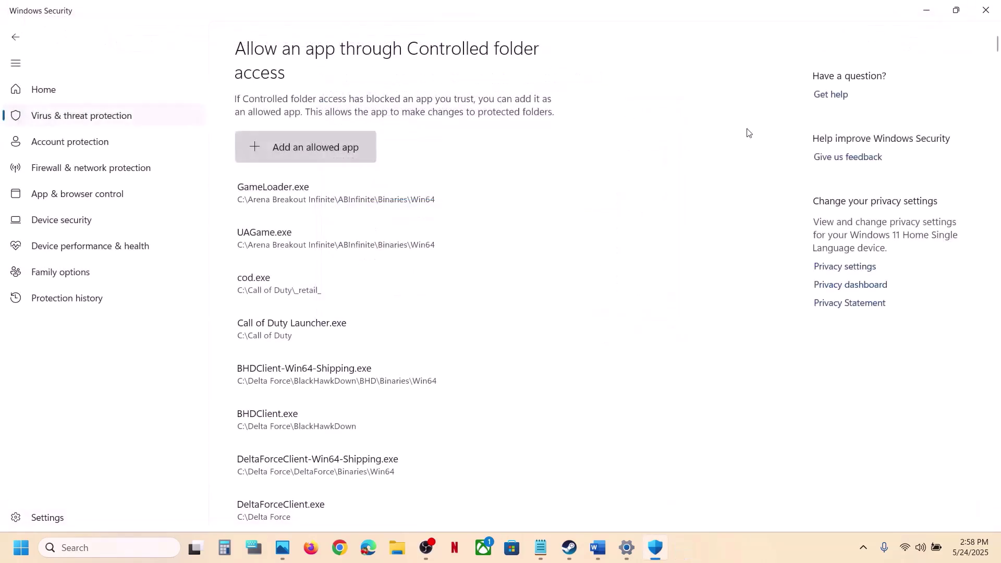
click(996, 7)
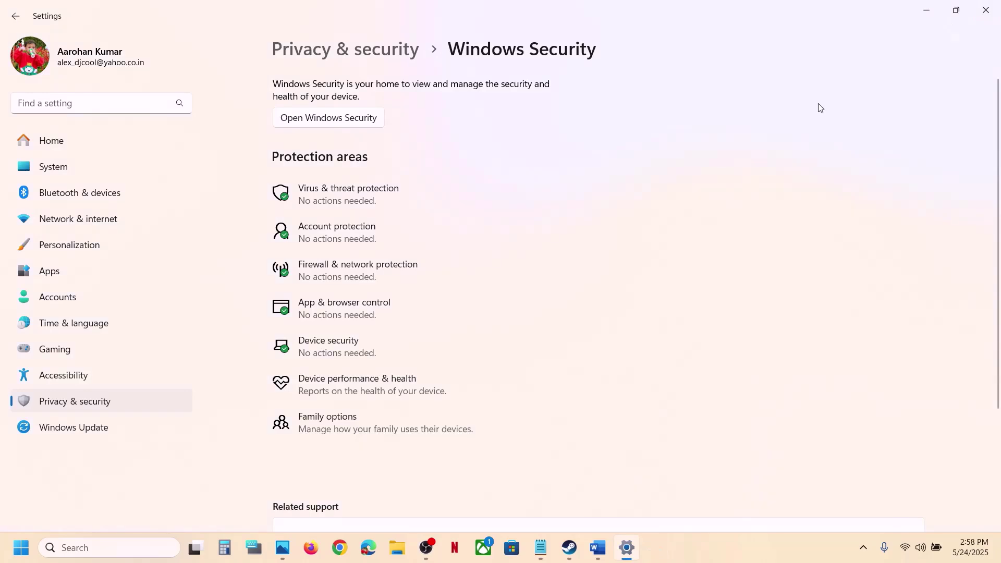
click(987, 12)
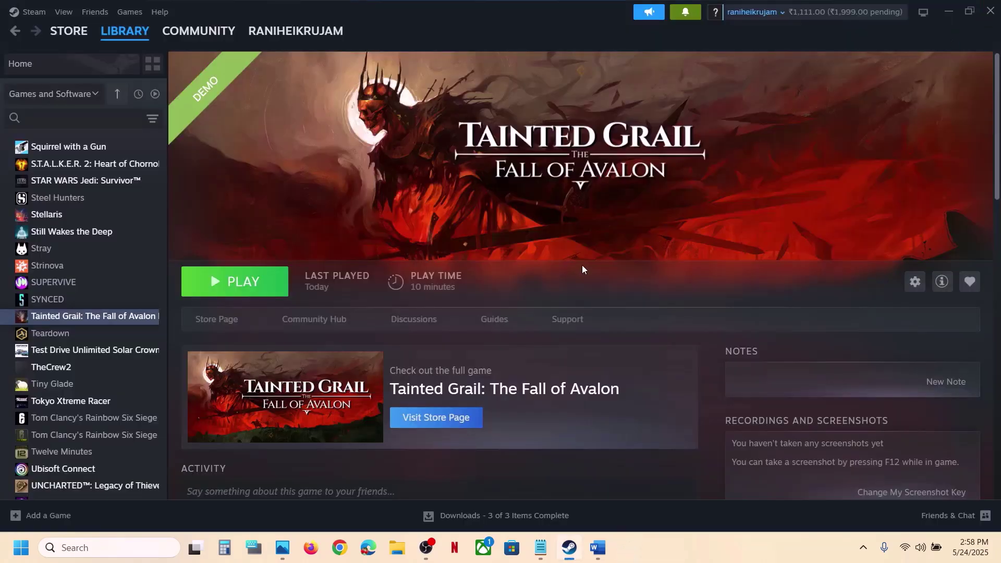
Read Step 7 in the Word document, highlighting the clean graphics driver installation advice and driver links, and switch to NVIDIA's Drivers page in Chrome.
click(608, 536)
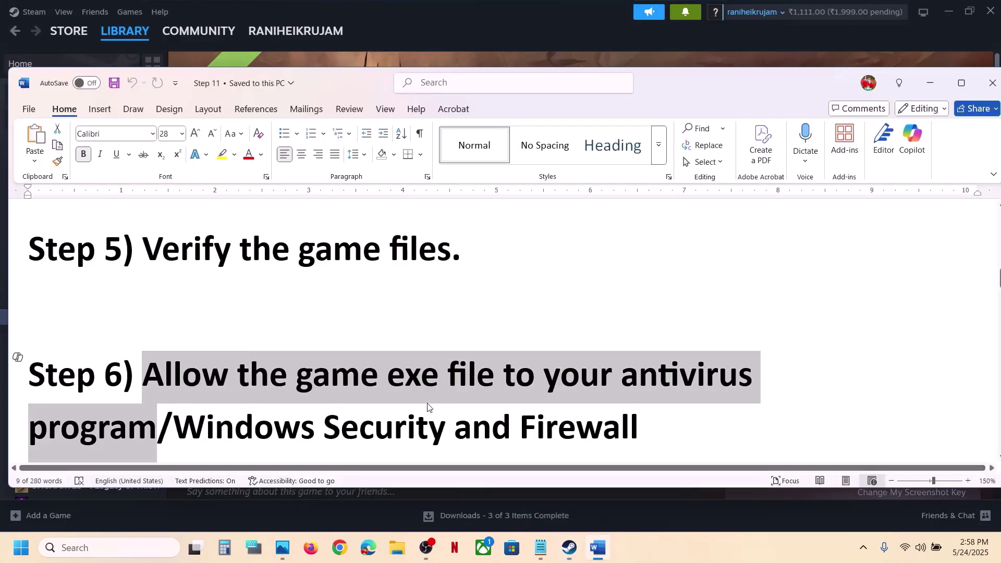
scroll(428, 364, down, 4)
scroll(428, 403, down, 2)
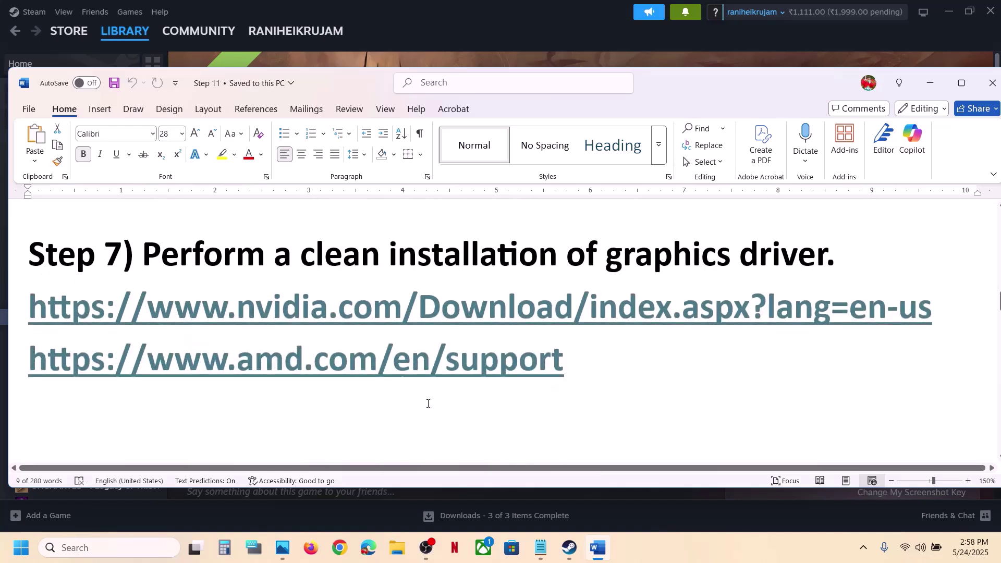
drag(218, 260, 834, 259)
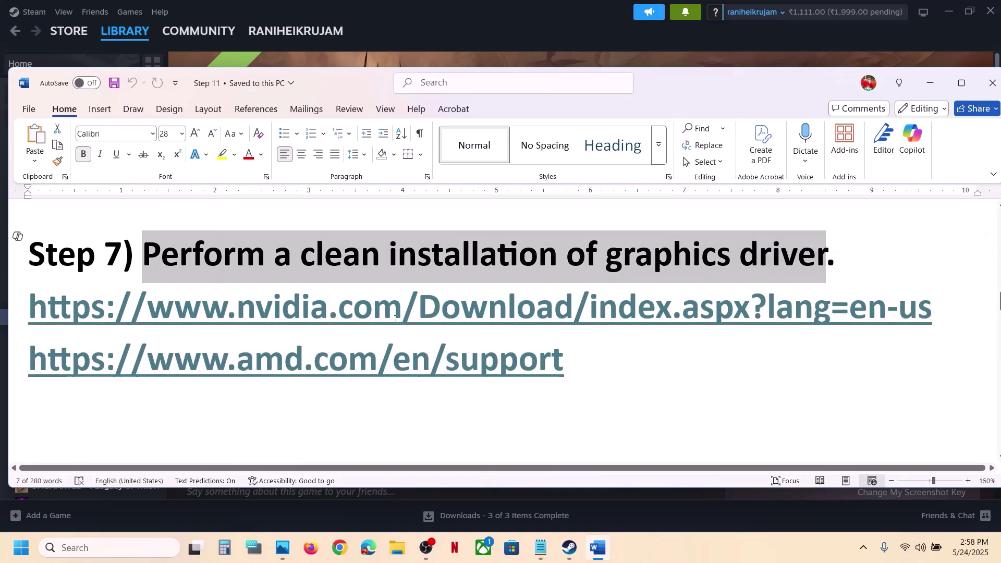
drag(373, 309, 554, 310)
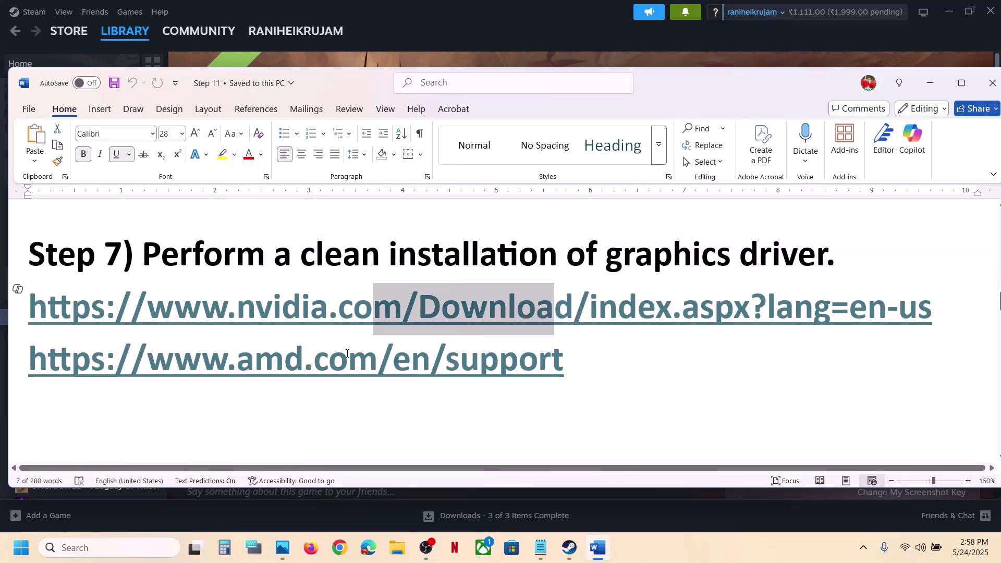
drag(350, 361, 444, 361)
click(682, 543)
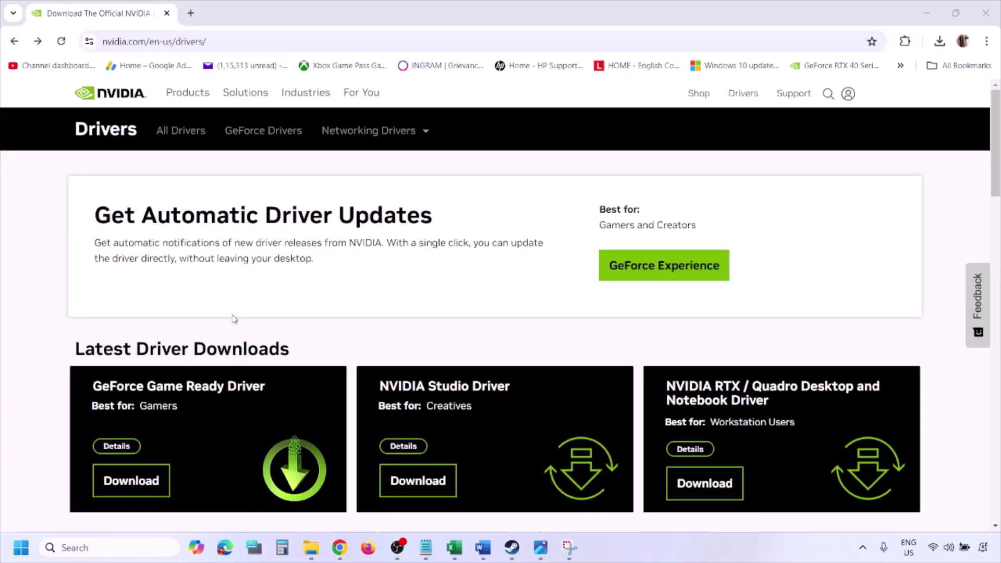
Search for GeForce RTX 3050 Laptop GPU drivers with Windows 11 and English (US) in NVIDIA's manual driver search.
scroll(234, 319, down, 9)
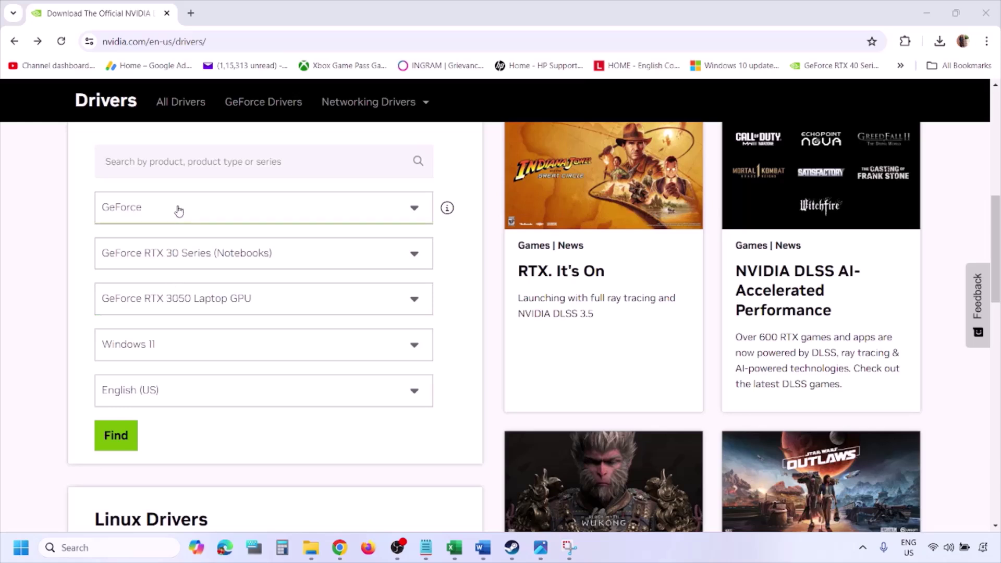
click(165, 347)
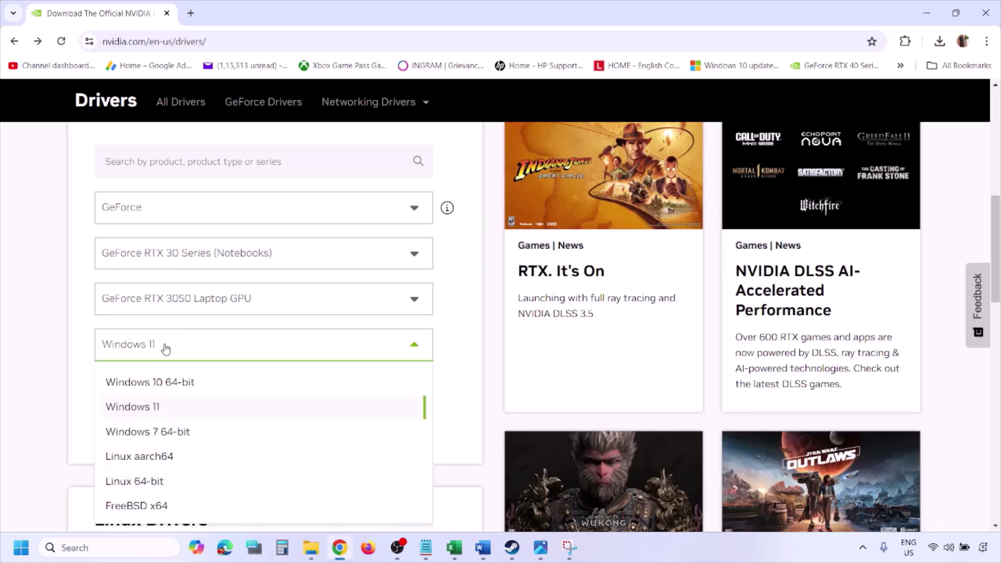
click(146, 412)
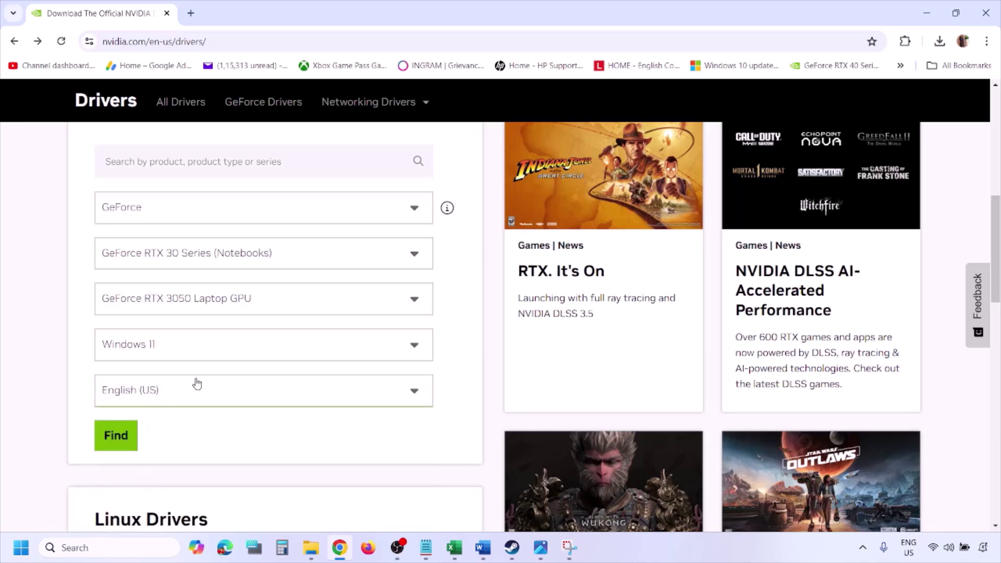
click(120, 441)
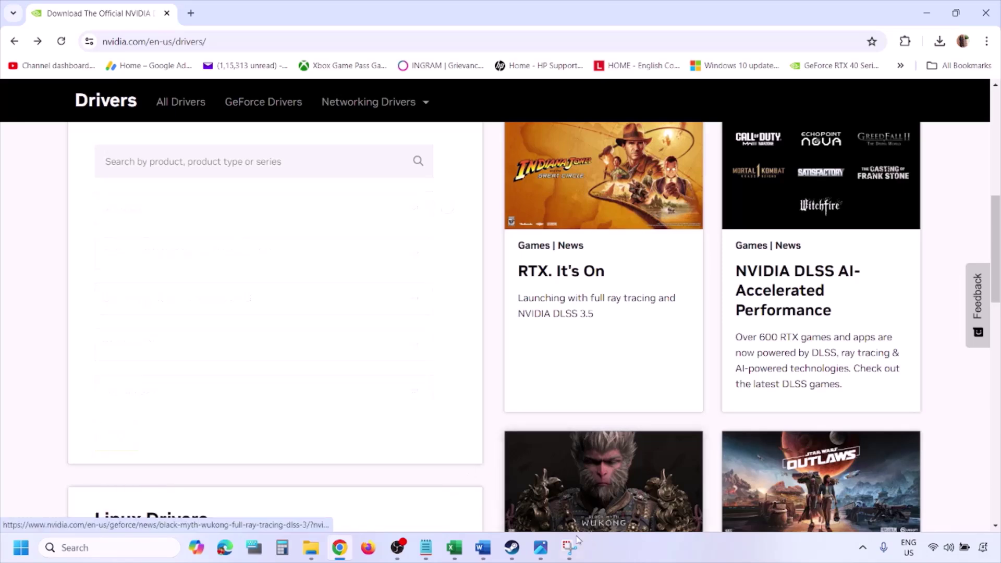
Switch to Photos and view images 1.png to 5.png, covering the Game Ready driver download and the custom clean installation options.
click(541, 553)
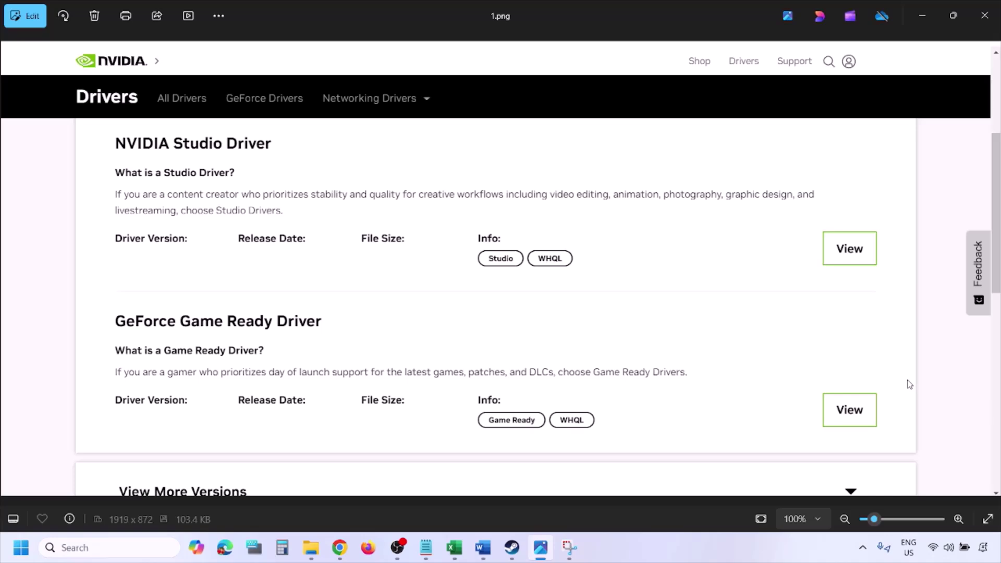
key(Right)
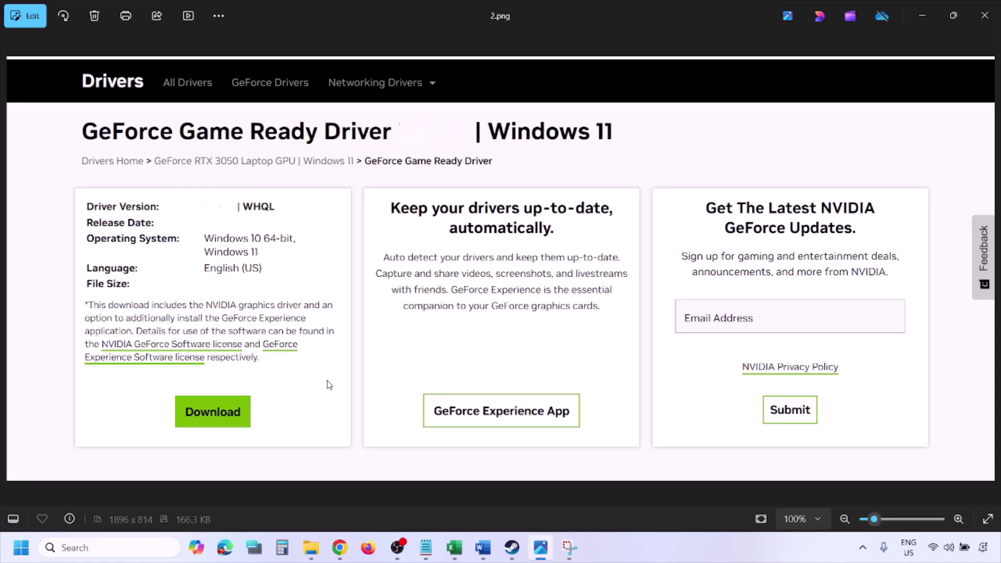
key(Right)
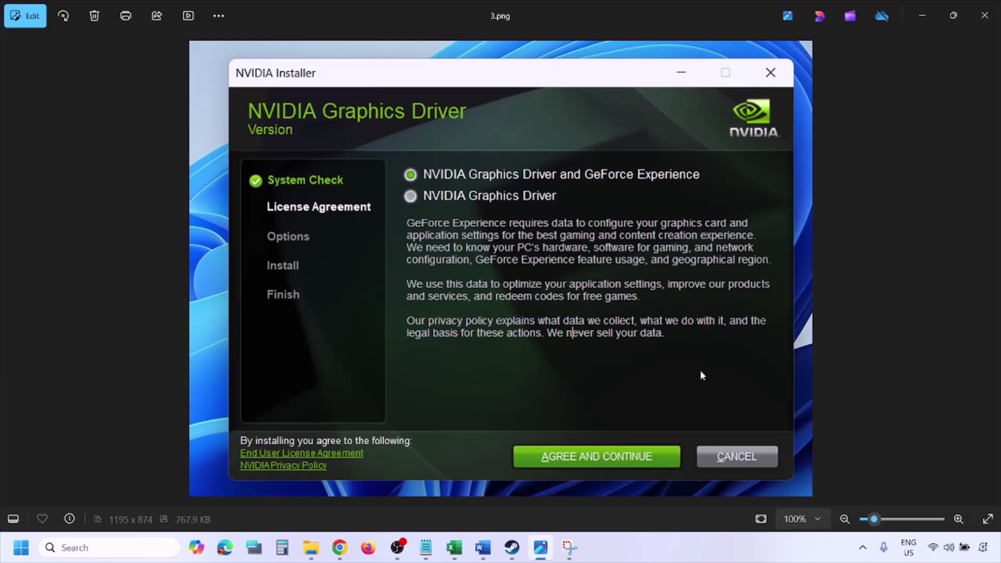
key(Right)
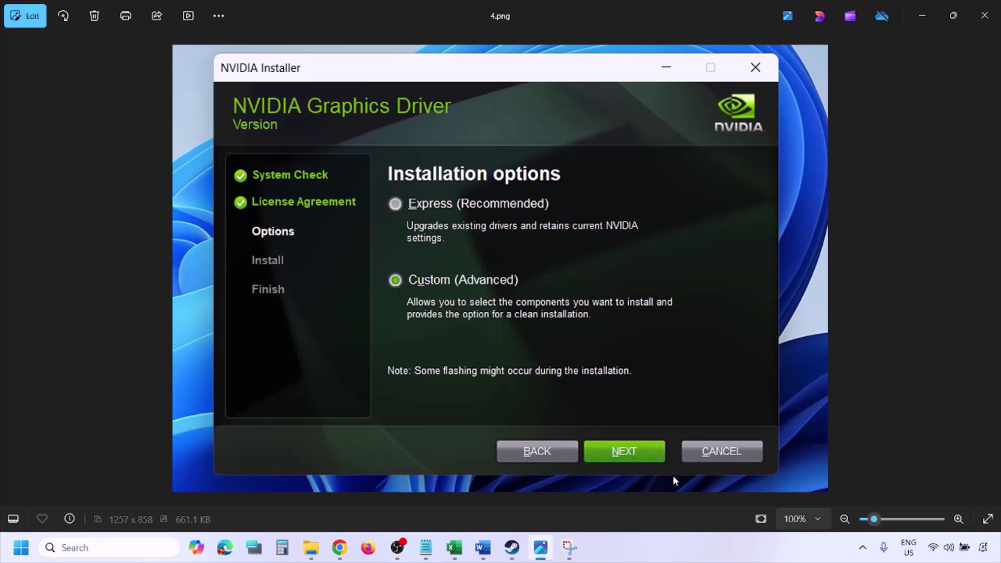
key(Right)
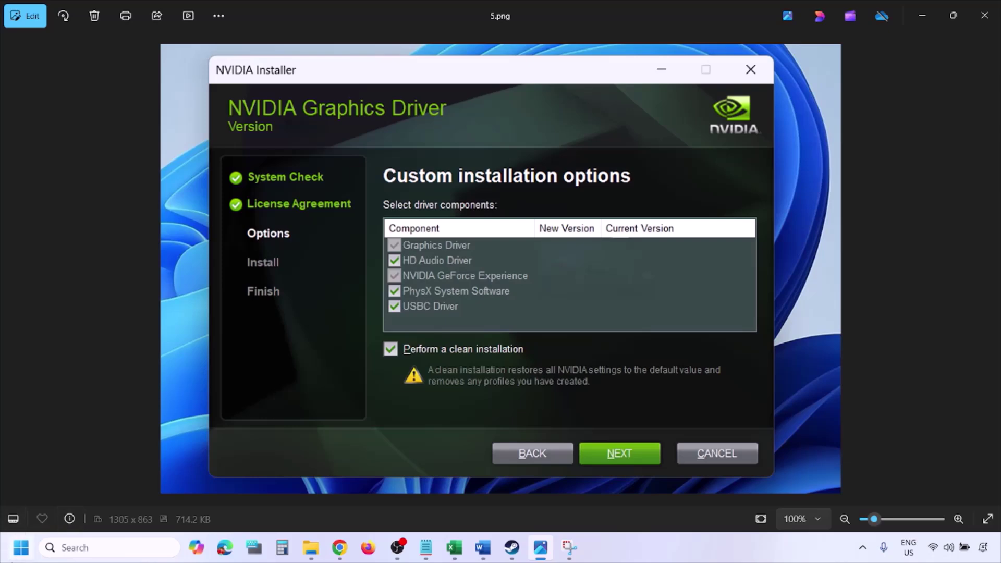
Show the Restart option in the Windows power choices, and dismiss it without restarting.
click(21, 547)
click(384, 508)
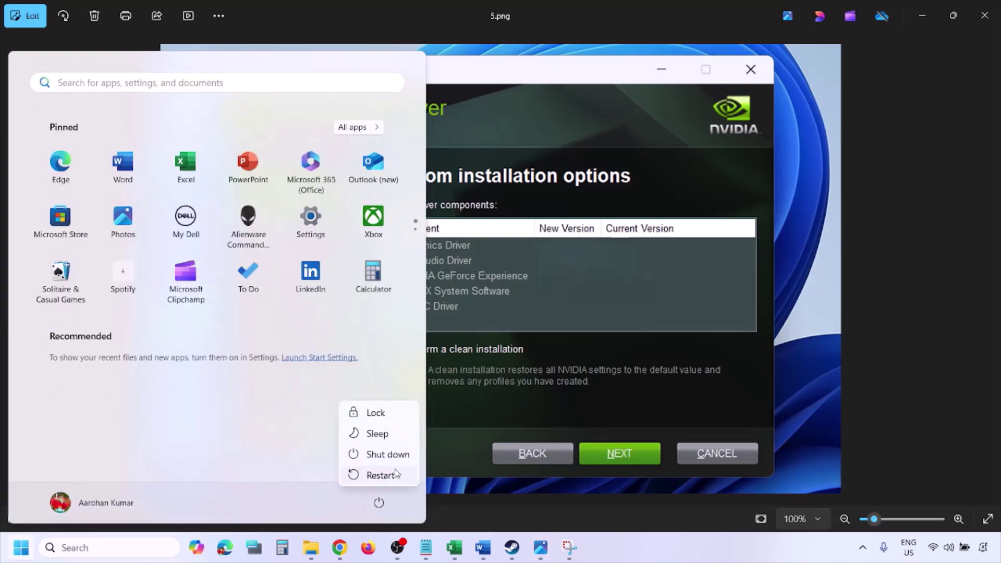
key(Escape)
key(Left)
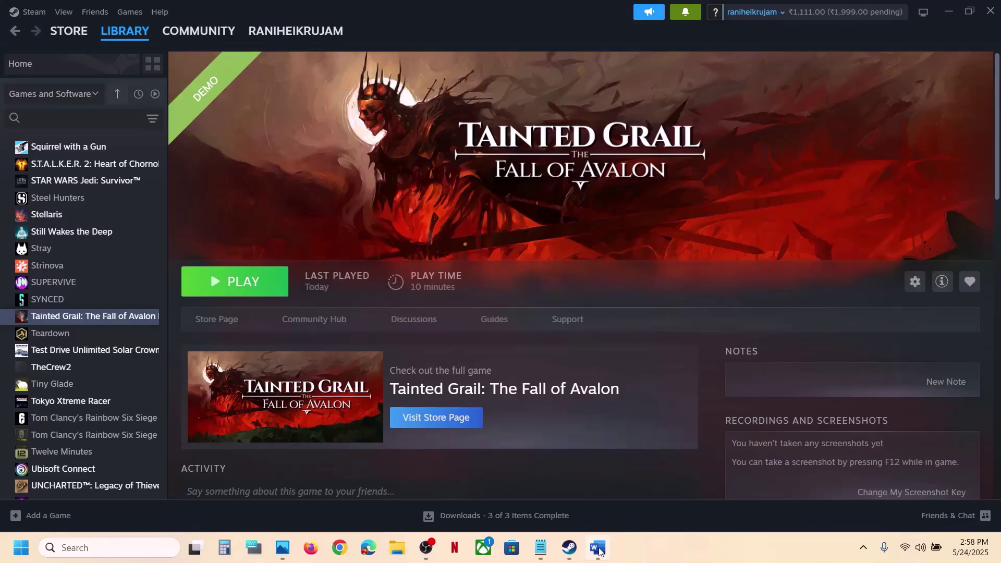
Switch to the Word document, highlight the AMD support link in Step 7, and read Step 8 about the dedicated graphics card.
click(599, 551)
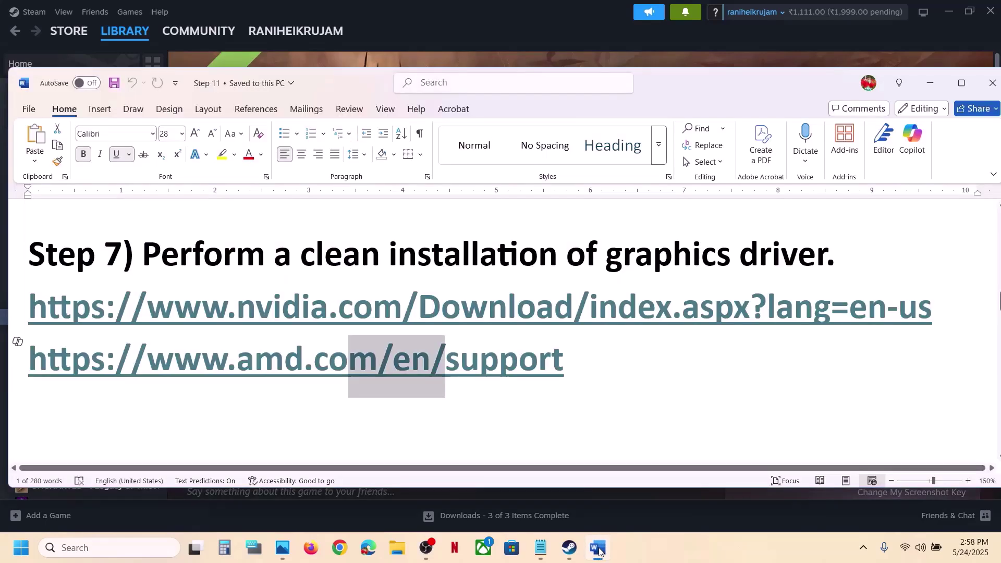
drag(222, 370, 572, 353)
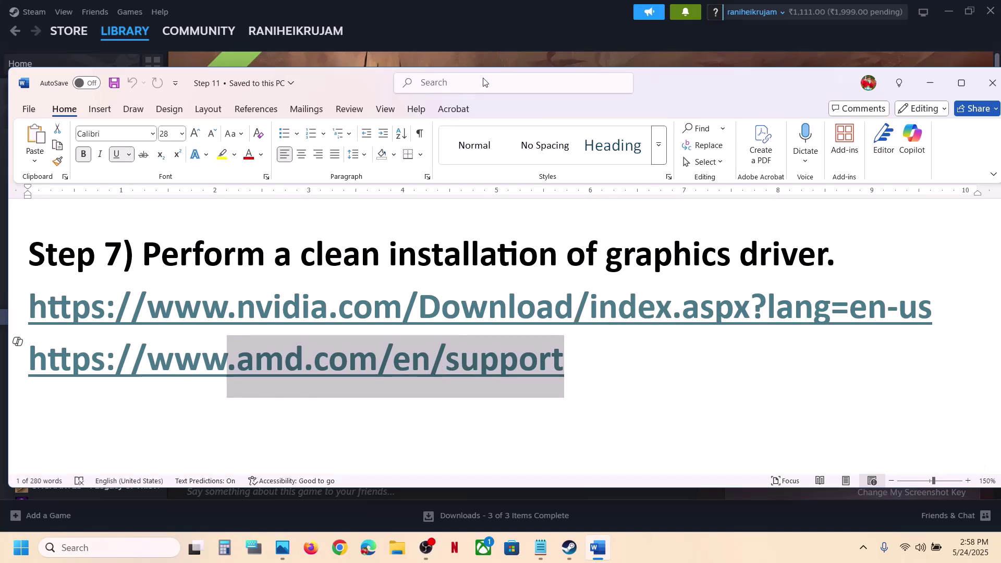
scroll(407, 312, down, 4)
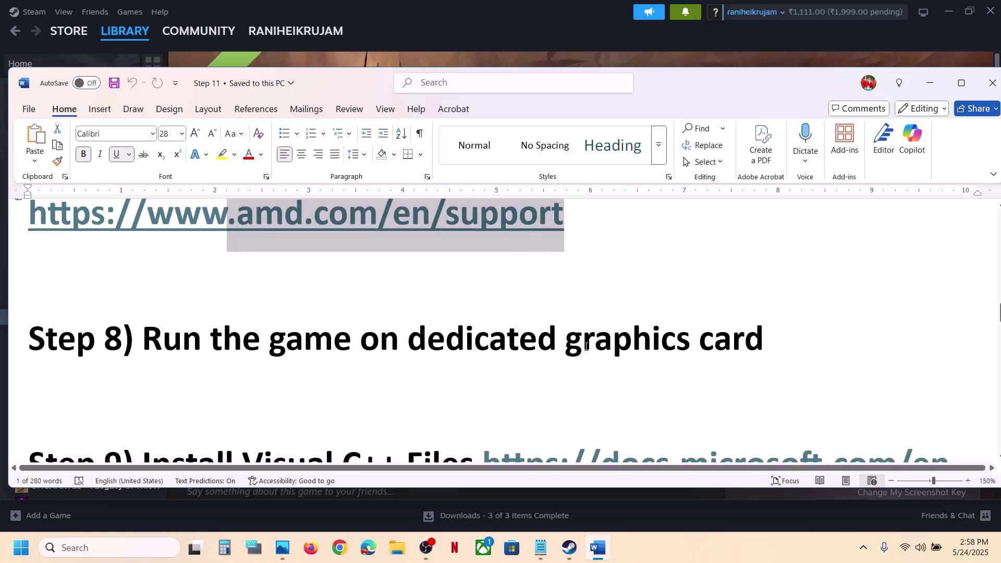
double_click(616, 352)
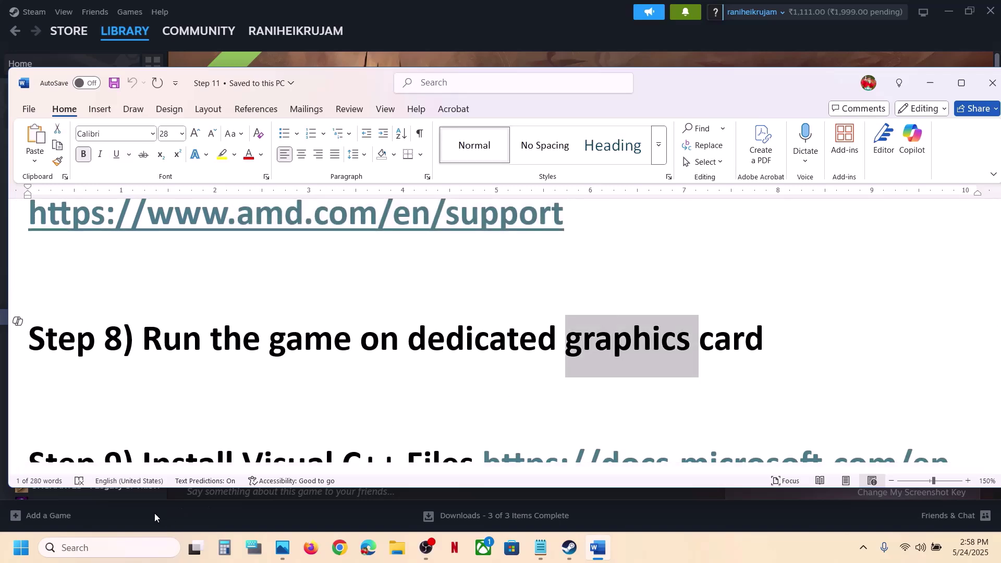
Search Windows for "graphics" and open Graphics settings.
click(123, 546)
text(graphics)
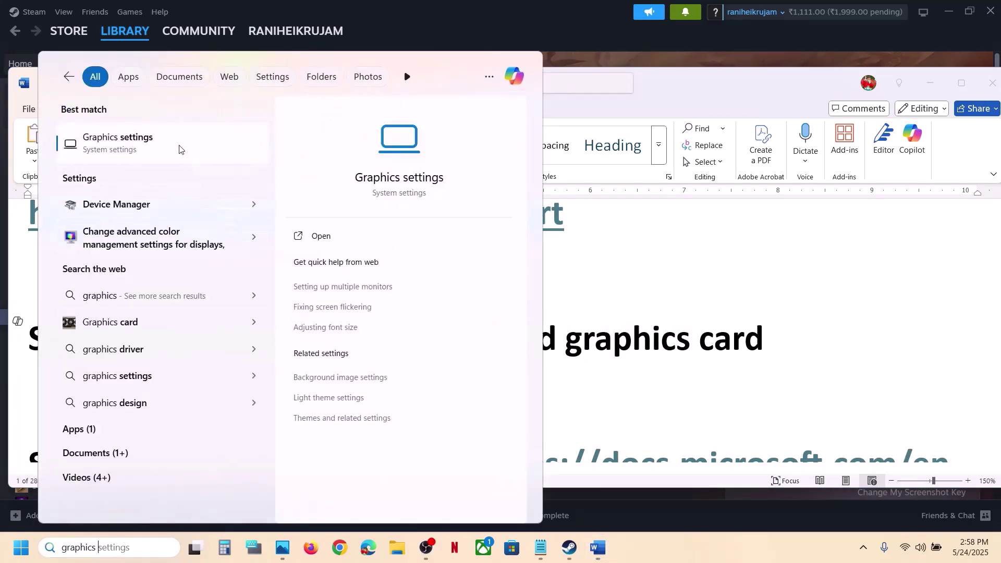
click(178, 146)
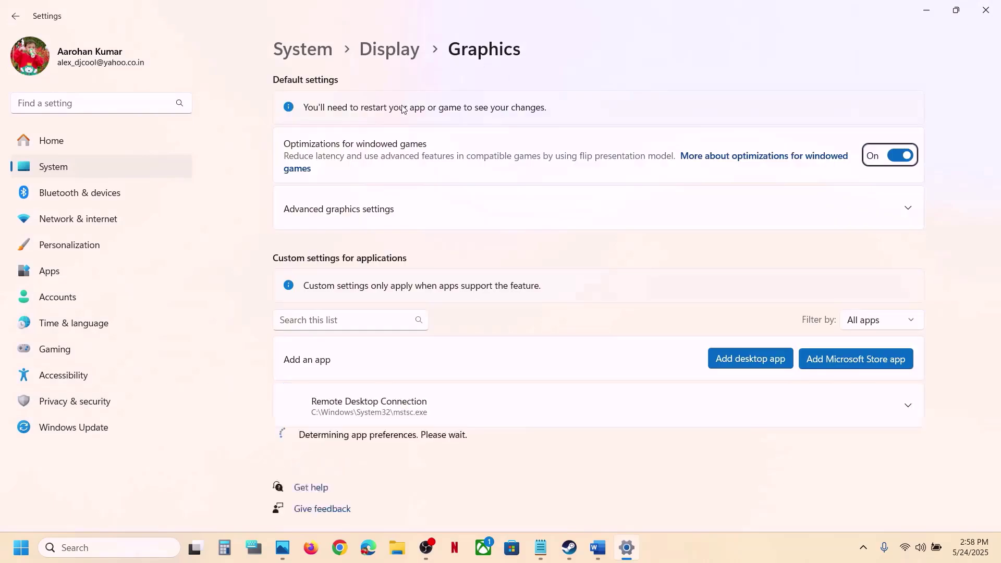
Add the Fall of Avalon application from the Tainted Grail The Fall of Avalon Demo folder as a desktop app with custom graphics settings.
click(743, 360)
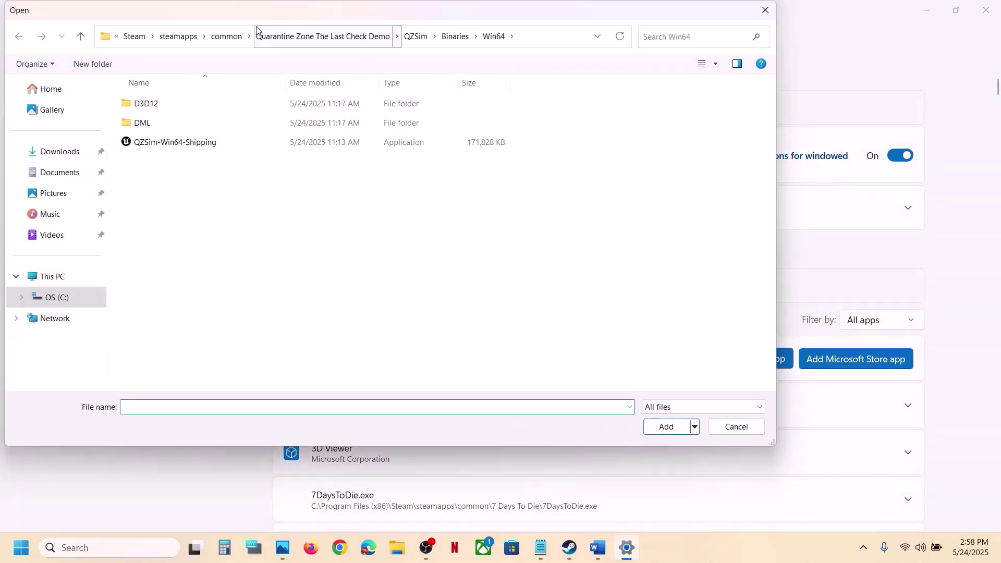
click(225, 36)
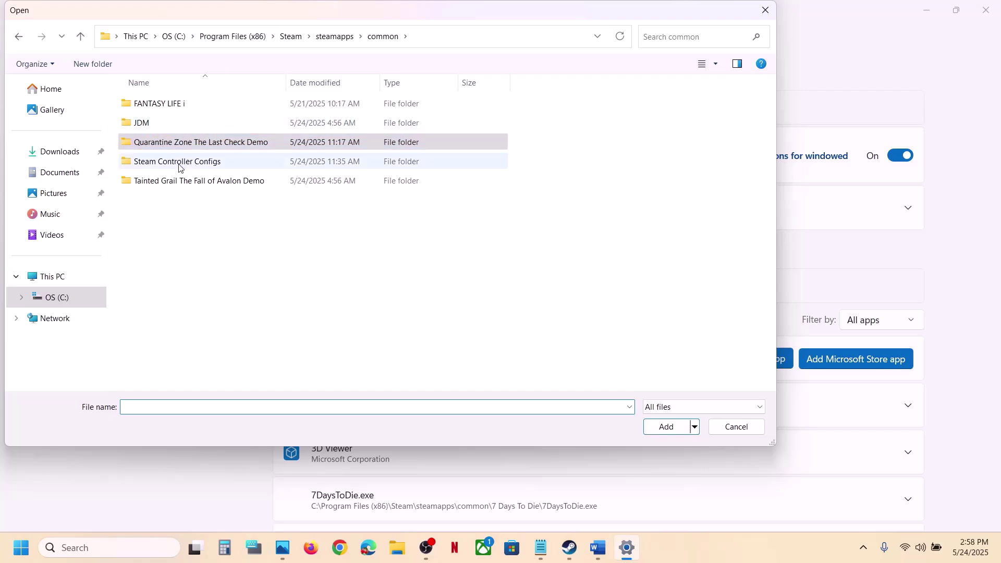
double_click(179, 181)
click(173, 148)
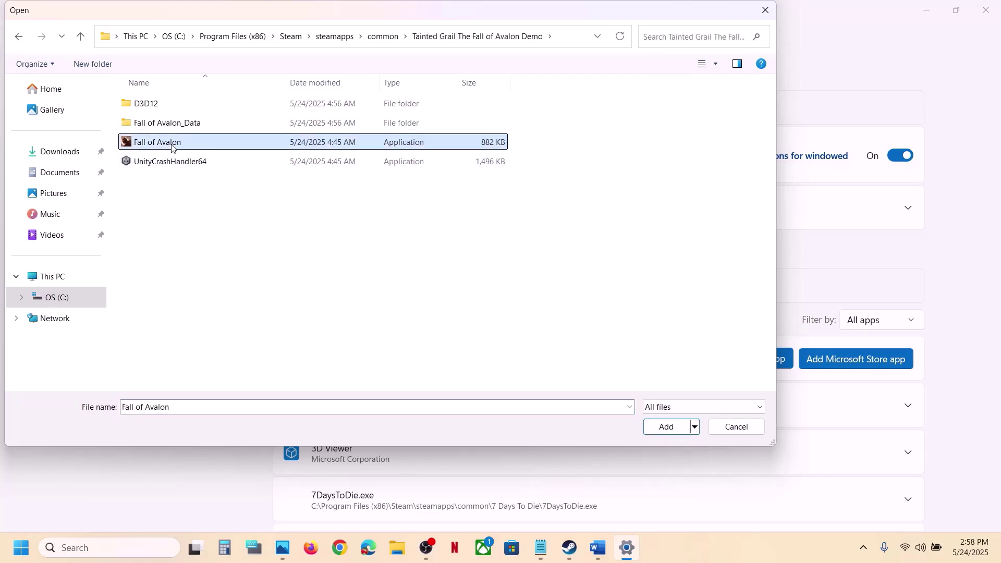
click(658, 427)
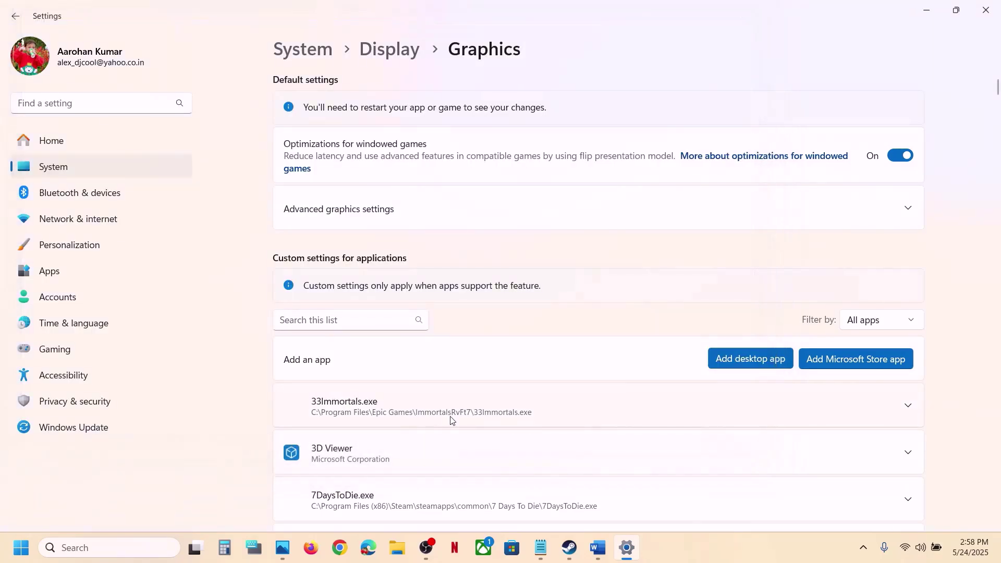
Set Fall of Avalon's GPU preference to High Performance (NVIDIA GeForce RTX 3050 Laptop GPU), and close Settings.
scroll(451, 419, down, 6)
scroll(451, 419, down, 15)
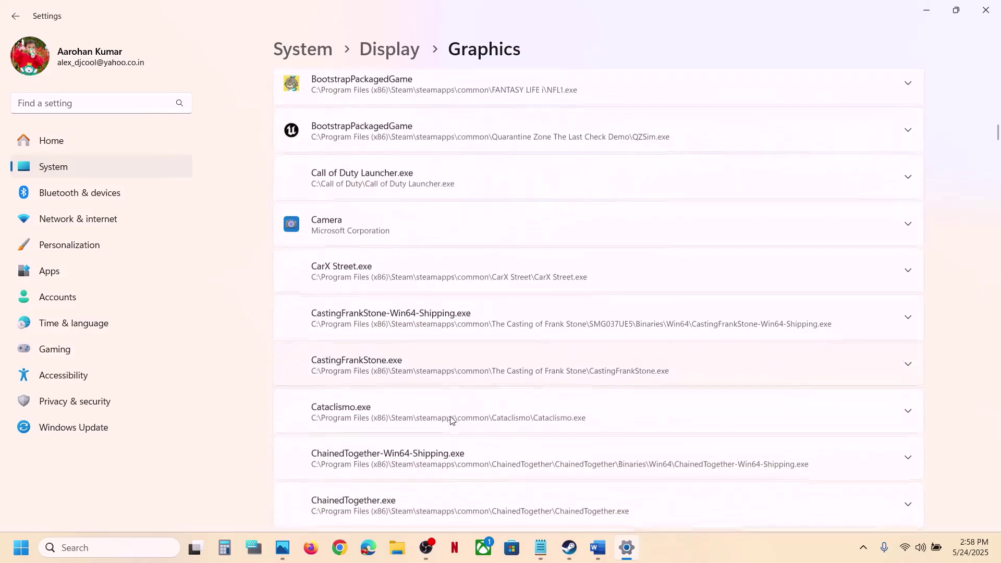
scroll(451, 420, down, 15)
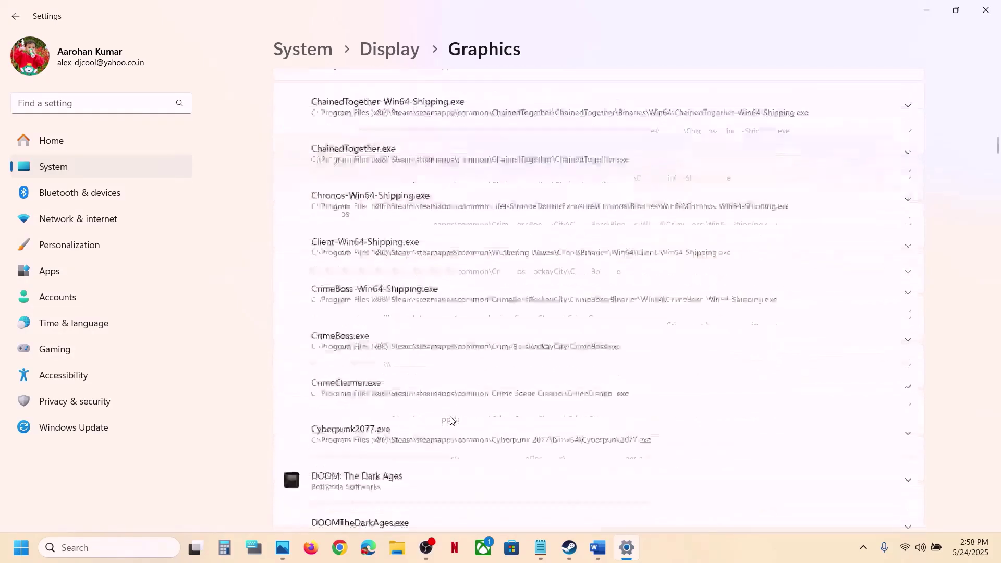
scroll(451, 419, down, 15)
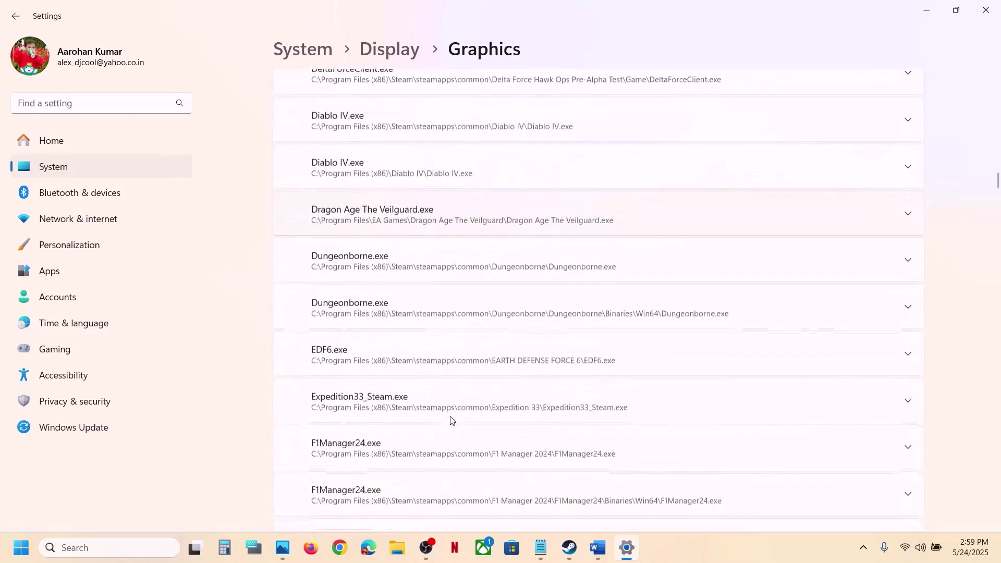
scroll(451, 420, down, 5)
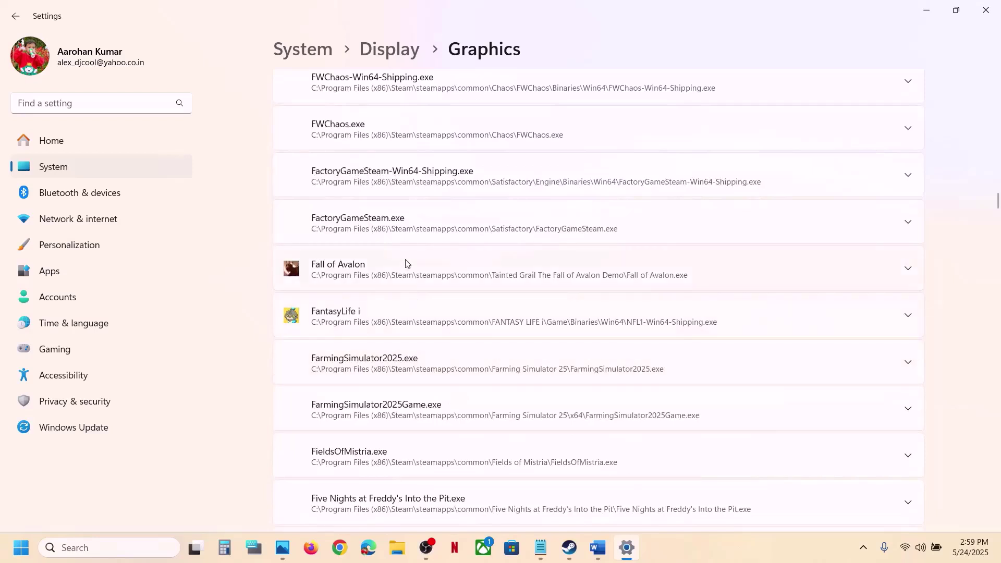
click(377, 277)
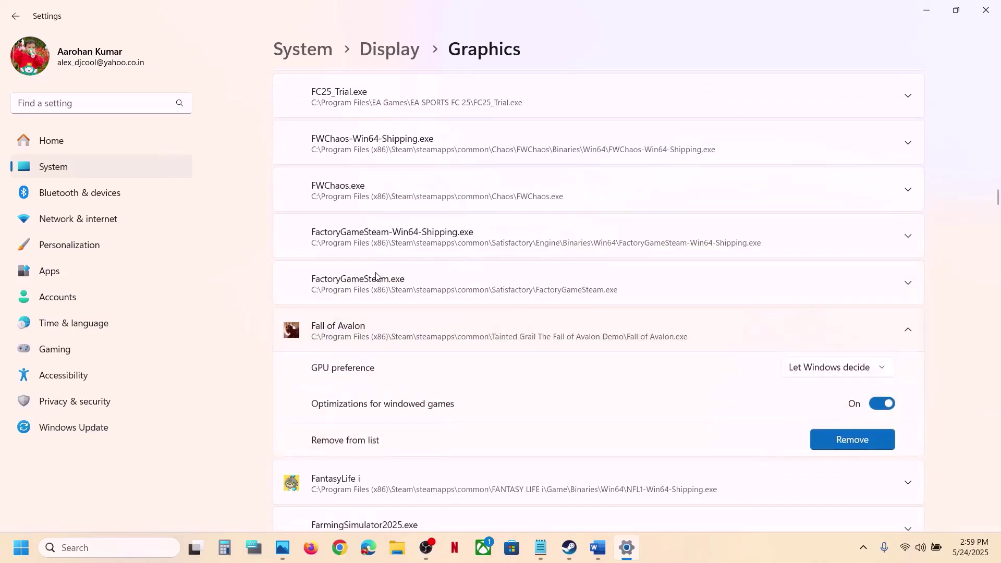
click(812, 369)
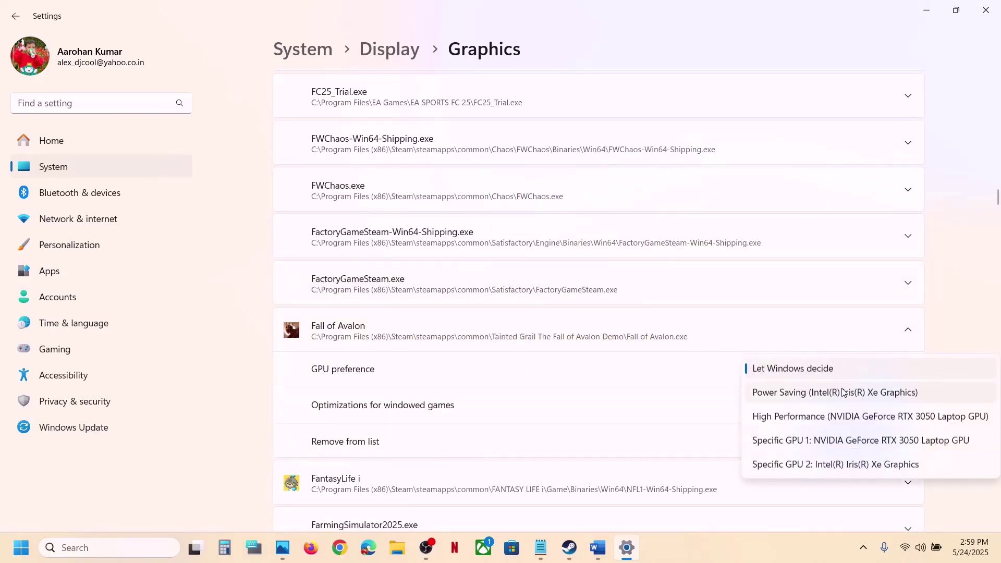
click(813, 417)
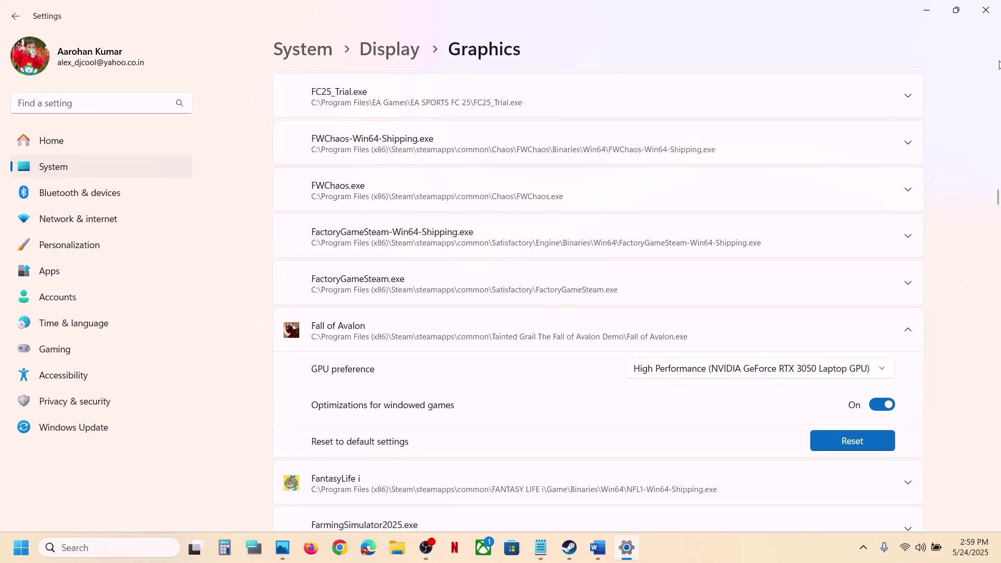
click(993, 7)
Copy the Visual C++ Files link from Step 9 in the Word document and open it in Chrome.
scroll(858, 276, down, 3)
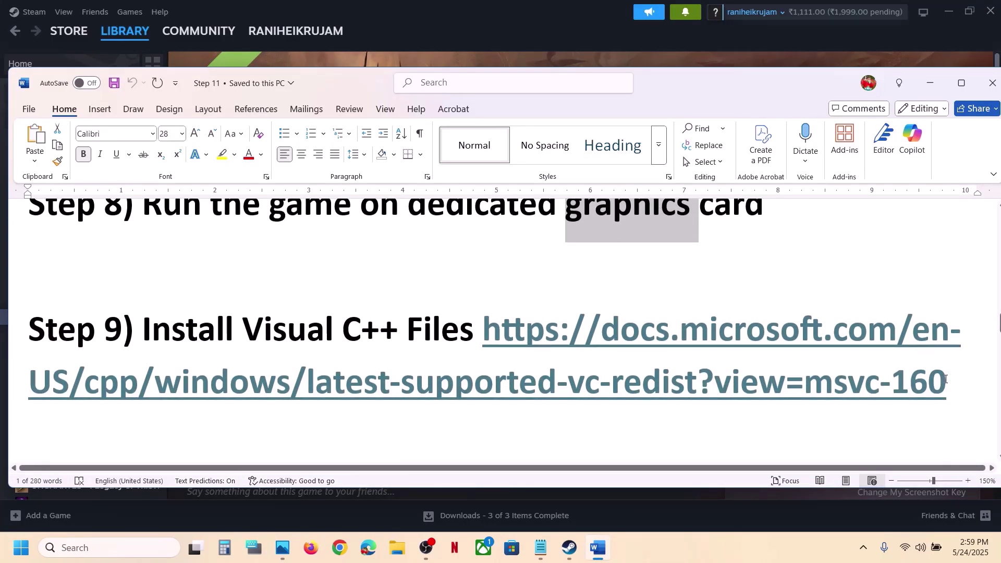
drag(947, 379, 470, 336)
key(ctrl+c)
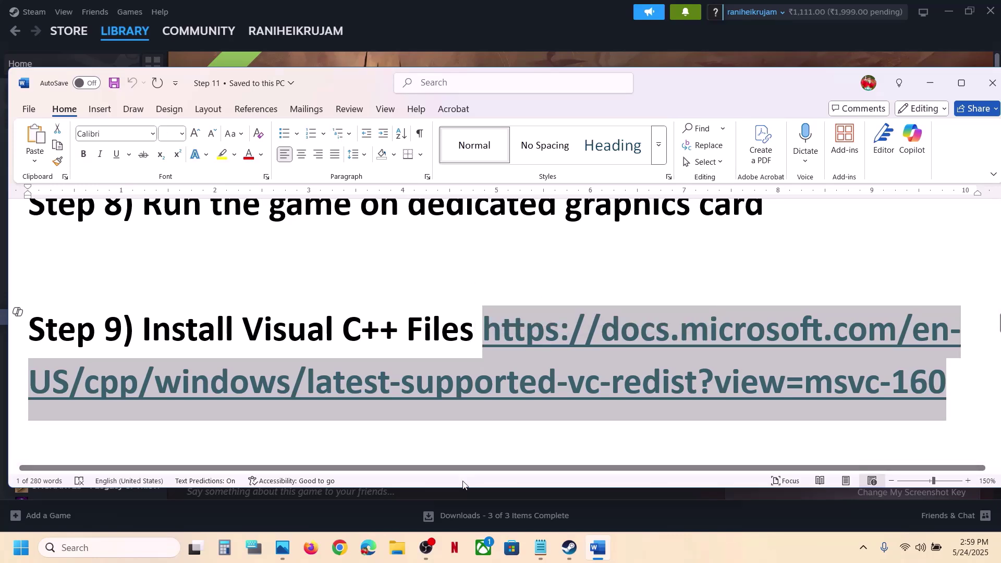
click(340, 548)
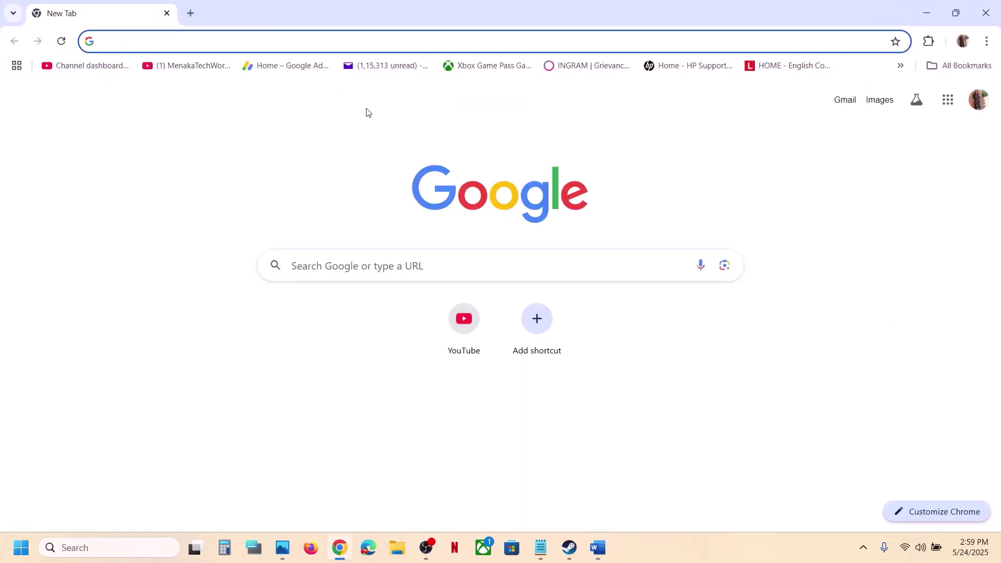
key(ctrl+v)
key(Return)
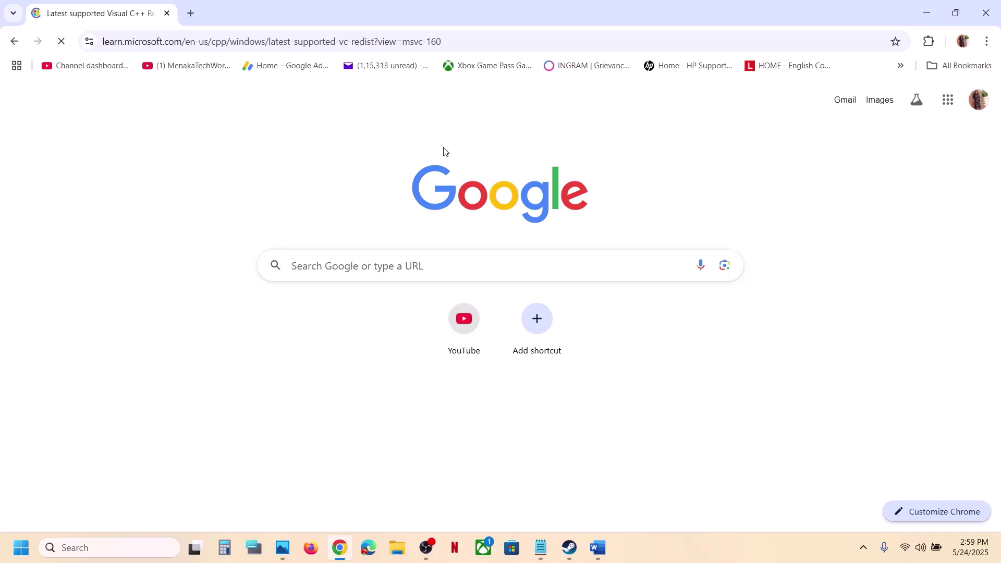
Download the x86 Visual C++ Redistributable, vc_redist.x86.exe, from the latest supported version's architecture table.
scroll(361, 235, down, 8)
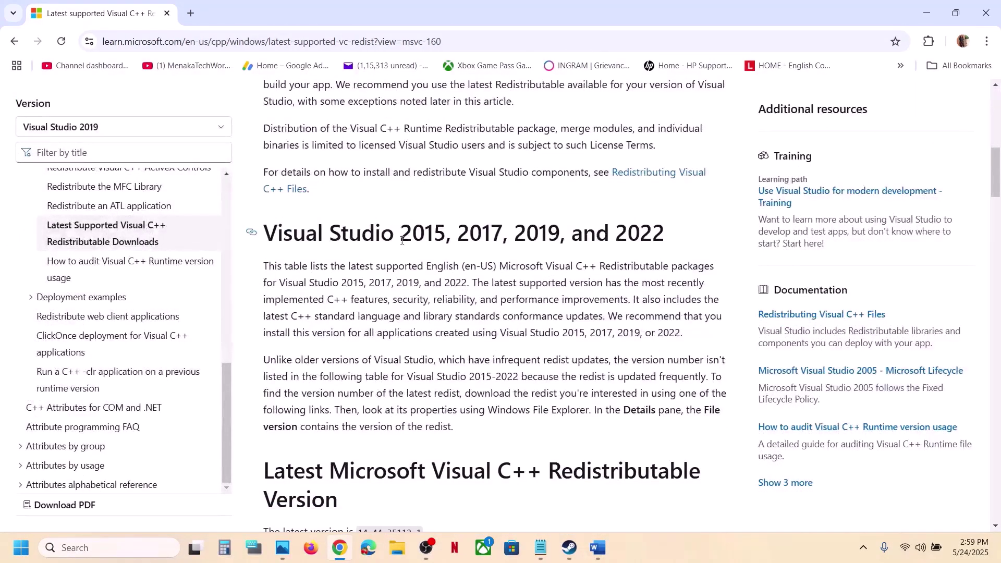
scroll(462, 270, down, 8)
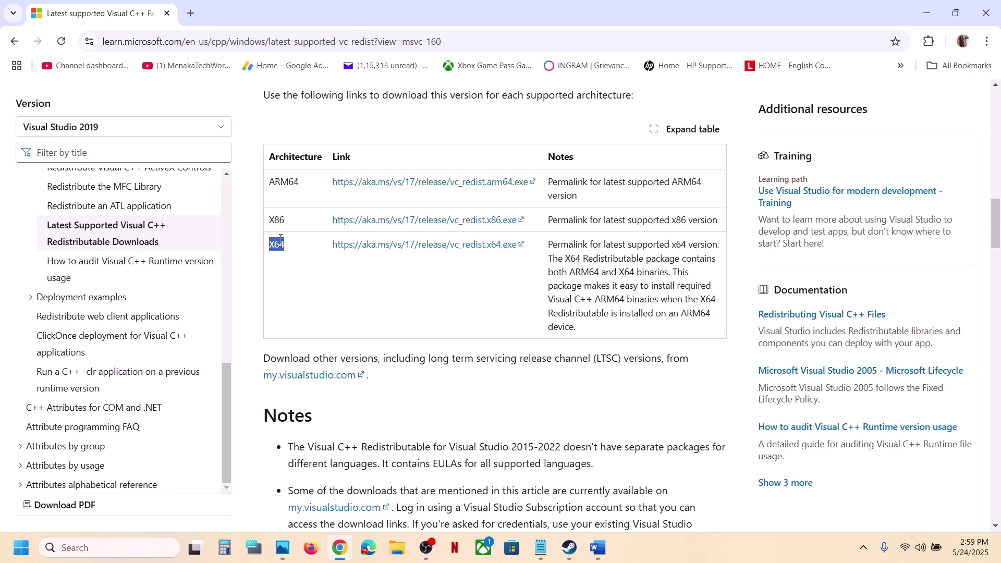
click(433, 219)
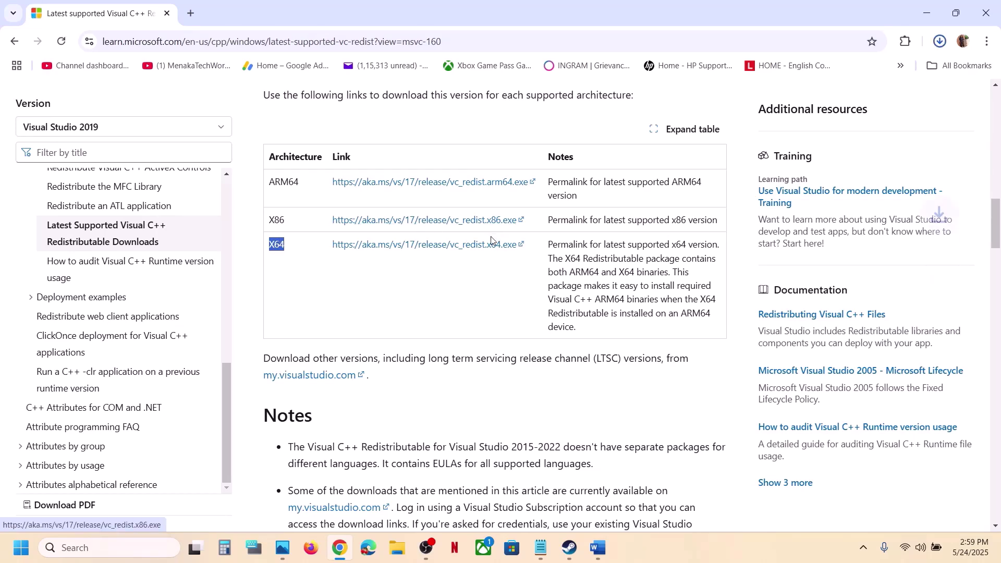
Check the recent download history for the Visual C++ installers, and view the Windows Restart option without restarting.
click(942, 41)
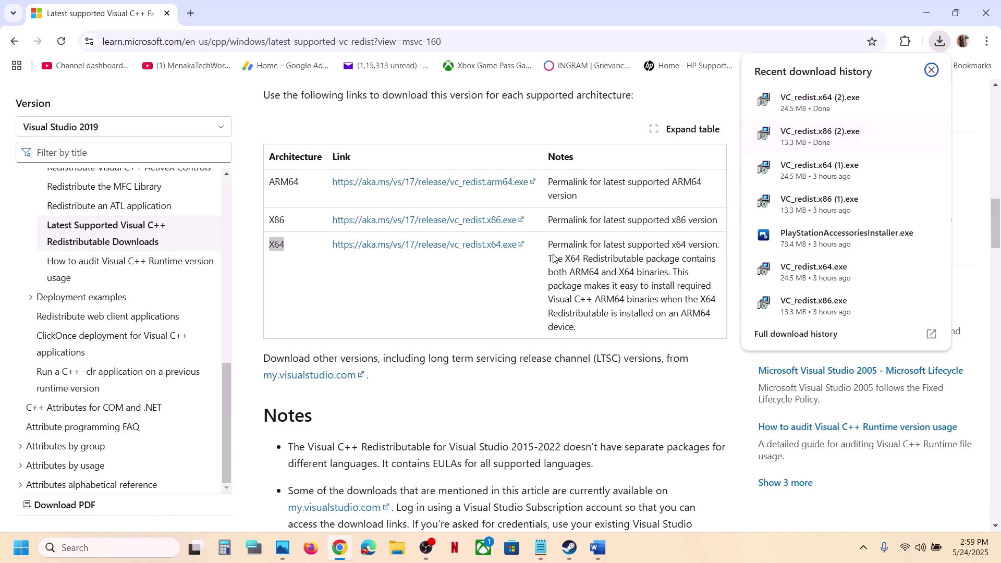
click(463, 290)
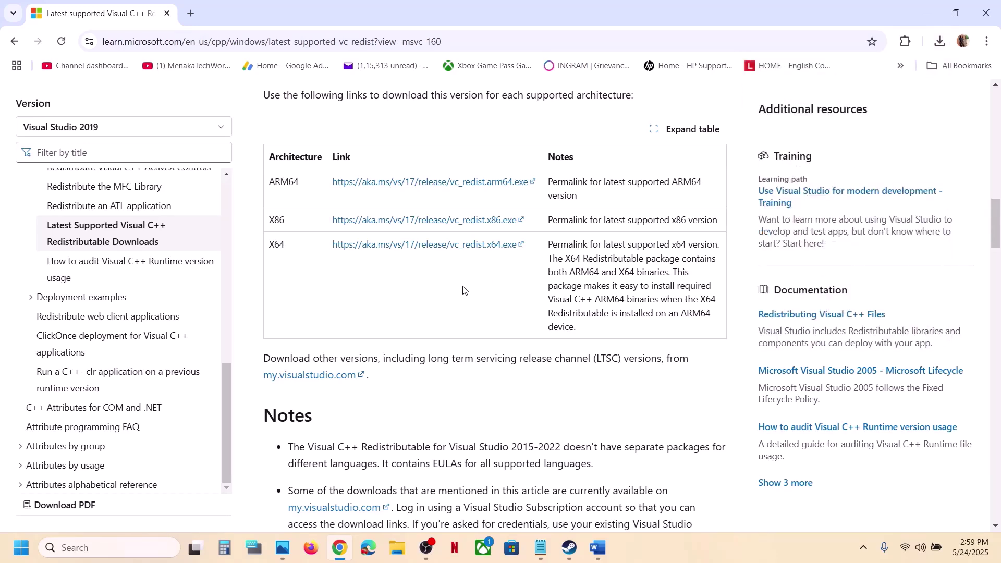
click(29, 554)
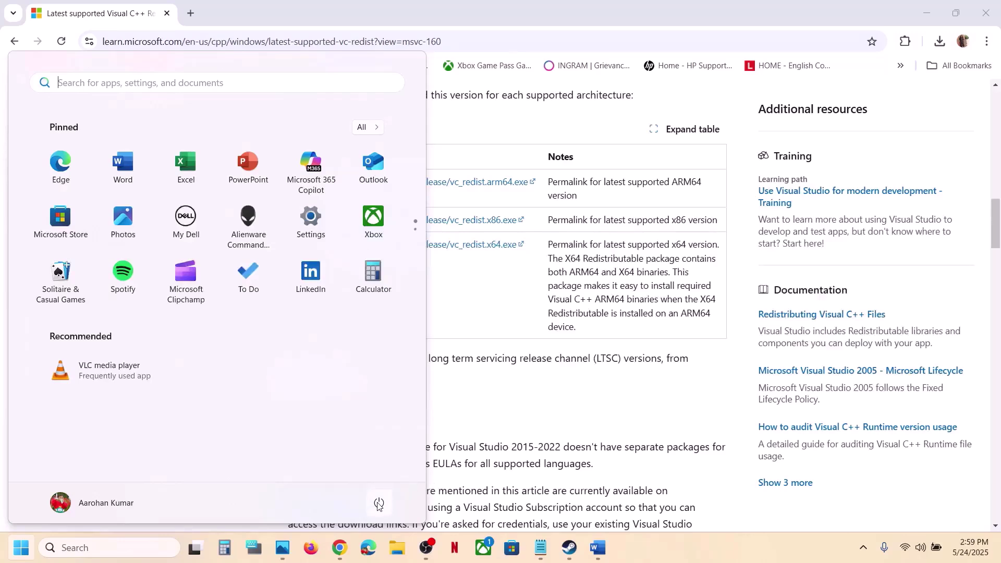
click(379, 504)
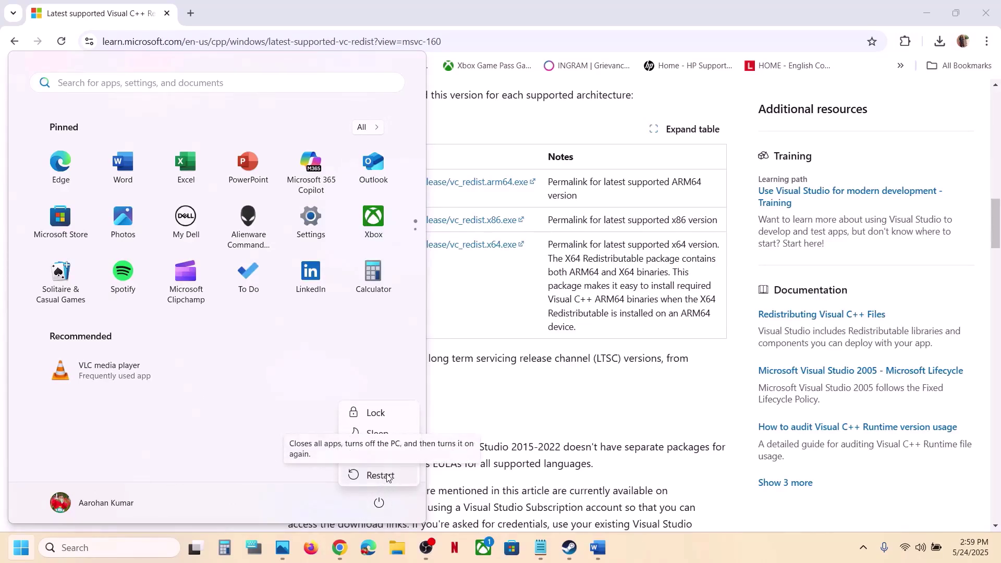
click(527, 307)
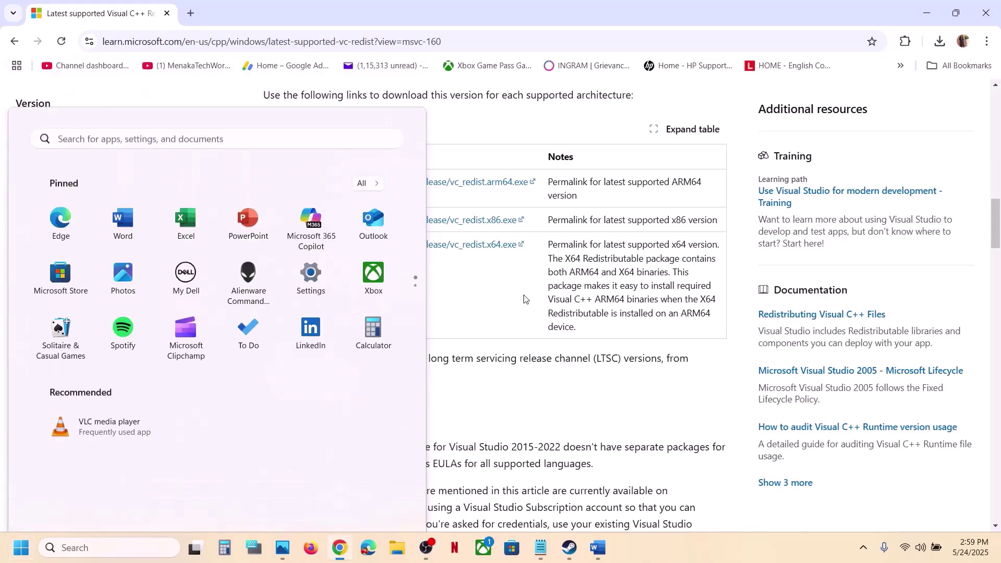
Read Step 10 in the Word document, and check for updates in Windows Update.
click(570, 546)
click(598, 547)
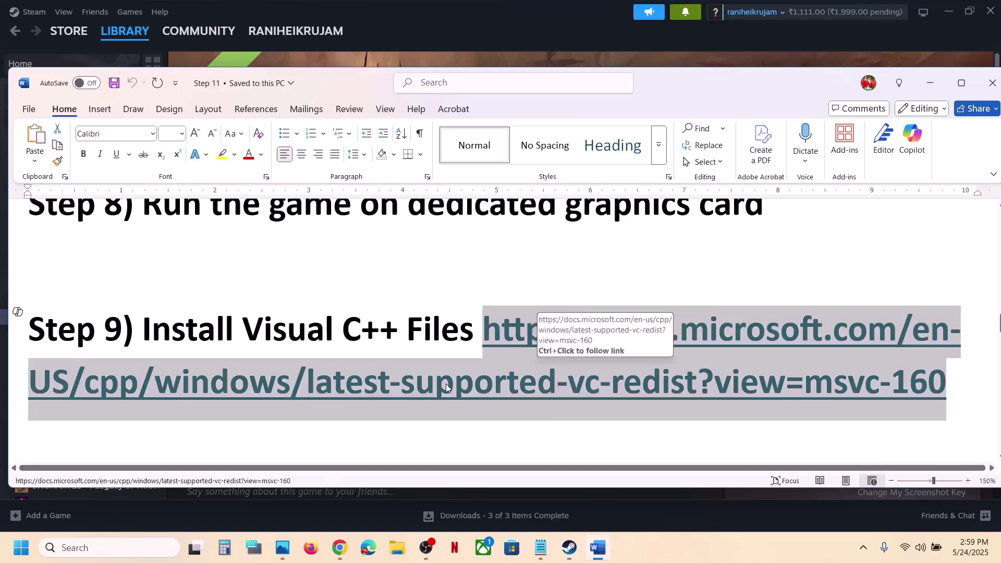
scroll(445, 387, down, 3)
click(431, 30)
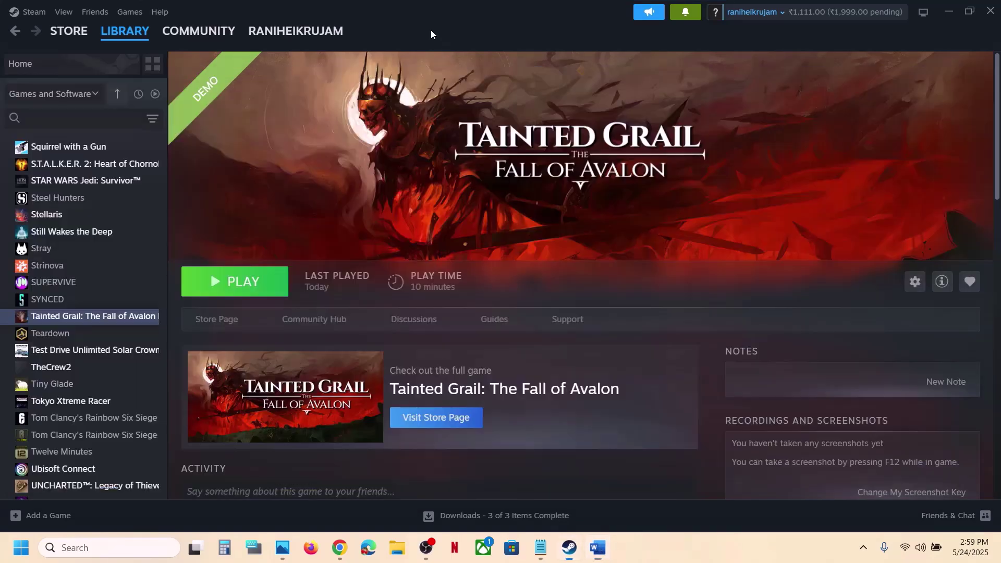
key(super+i)
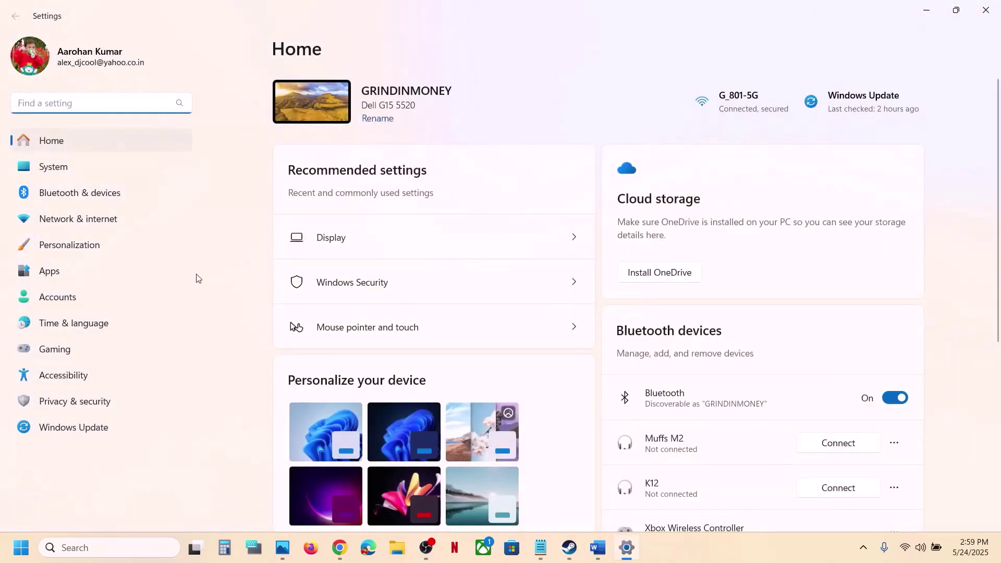
click(79, 426)
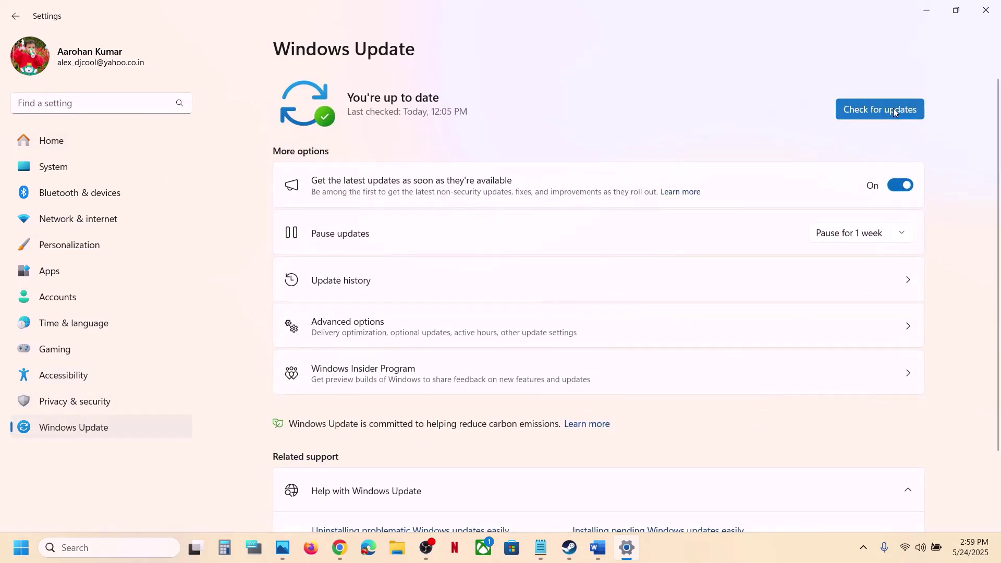
click(894, 112)
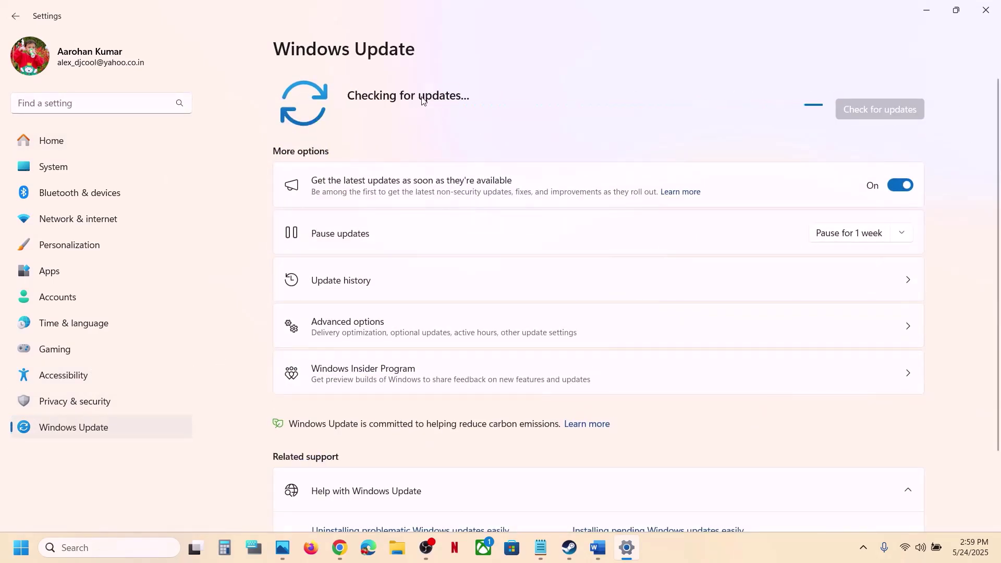
View the Windows power options and dismiss them without restarting.
click(21, 548)
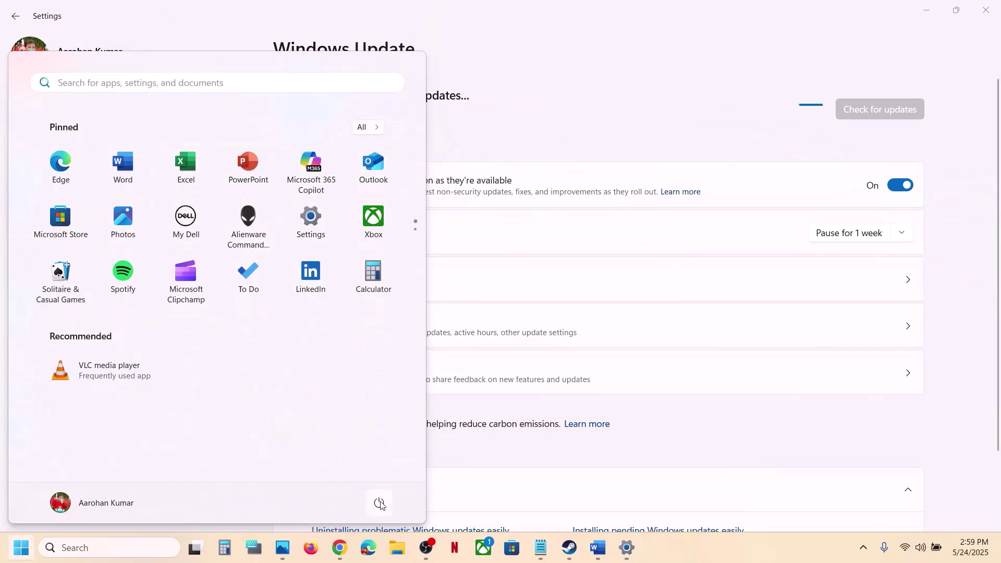
click(379, 503)
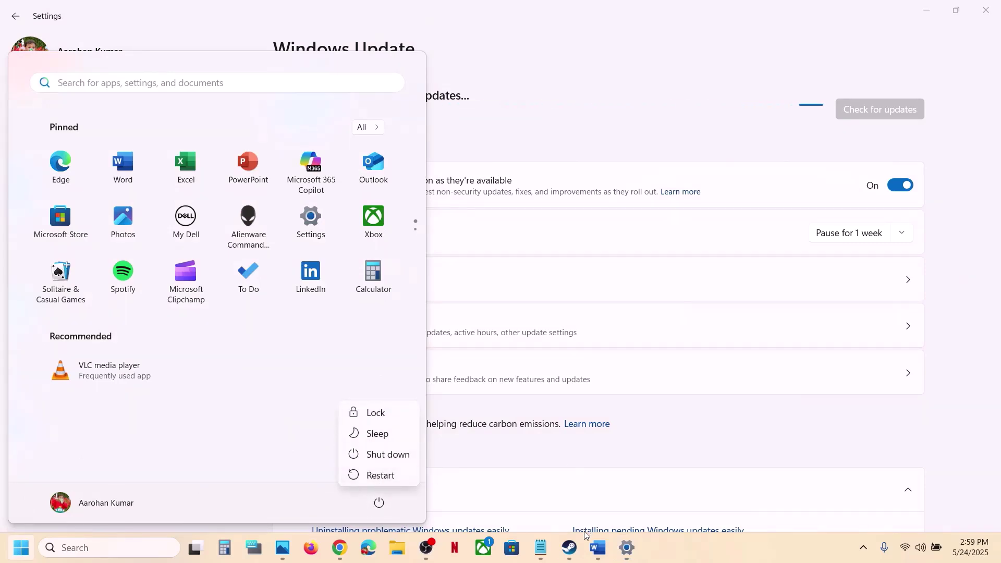
key(Escape)
Maximize the Word document and highlight the "disconnect multiple" and "Steam overlay" phrases in Step 11.
click(571, 547)
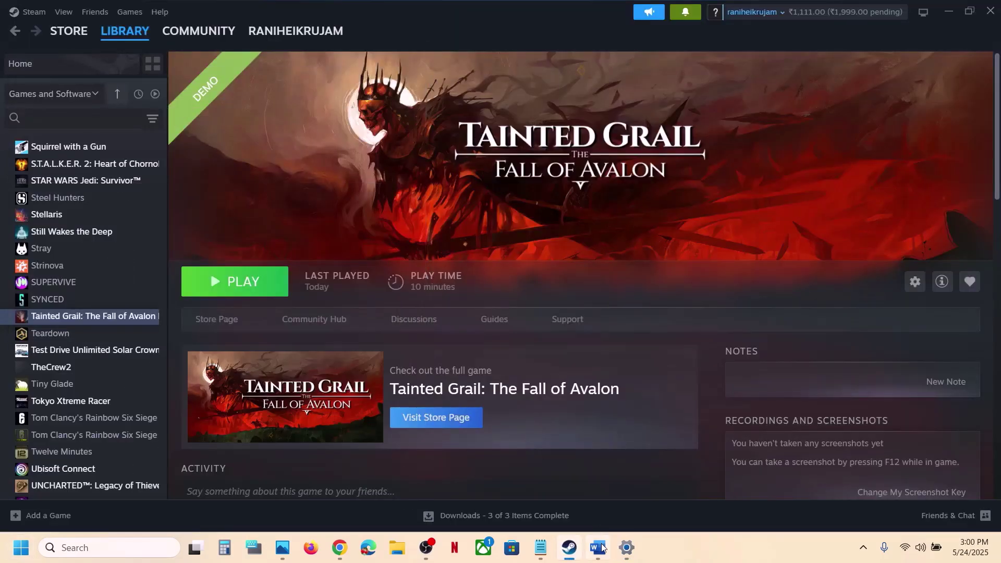
click(599, 547)
scroll(453, 415, down, 4)
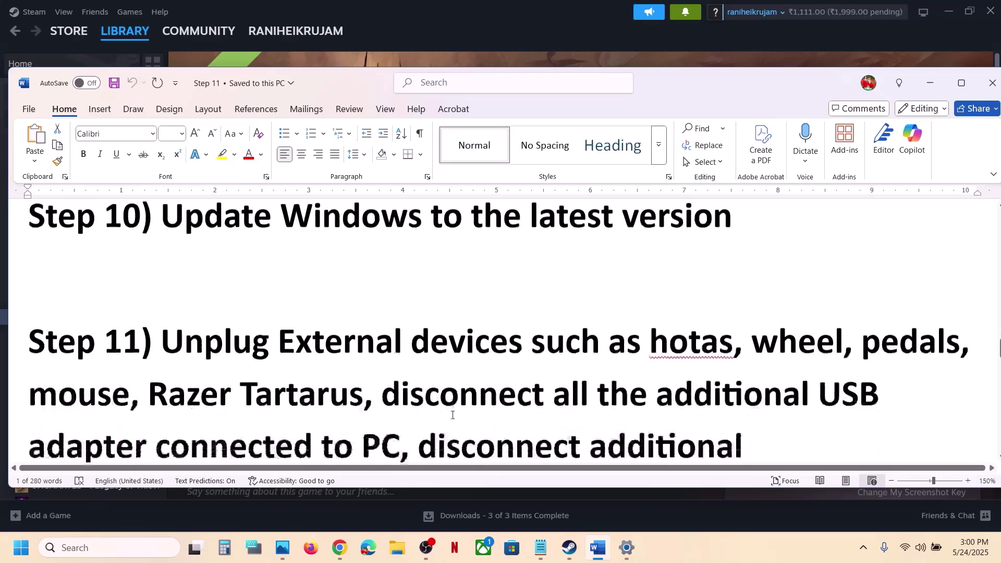
click(961, 83)
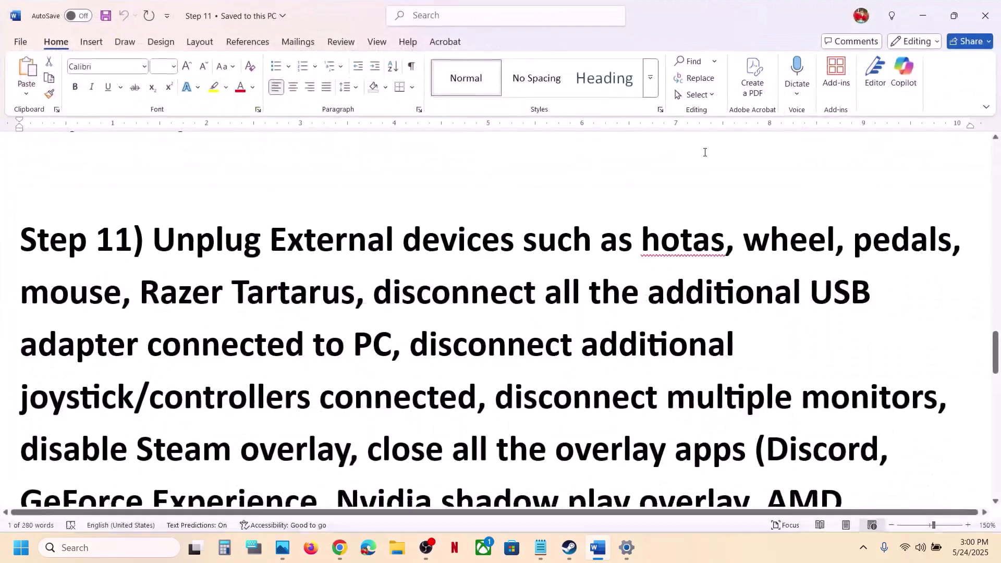
drag(720, 247, 774, 378)
scroll(774, 377, down, 3)
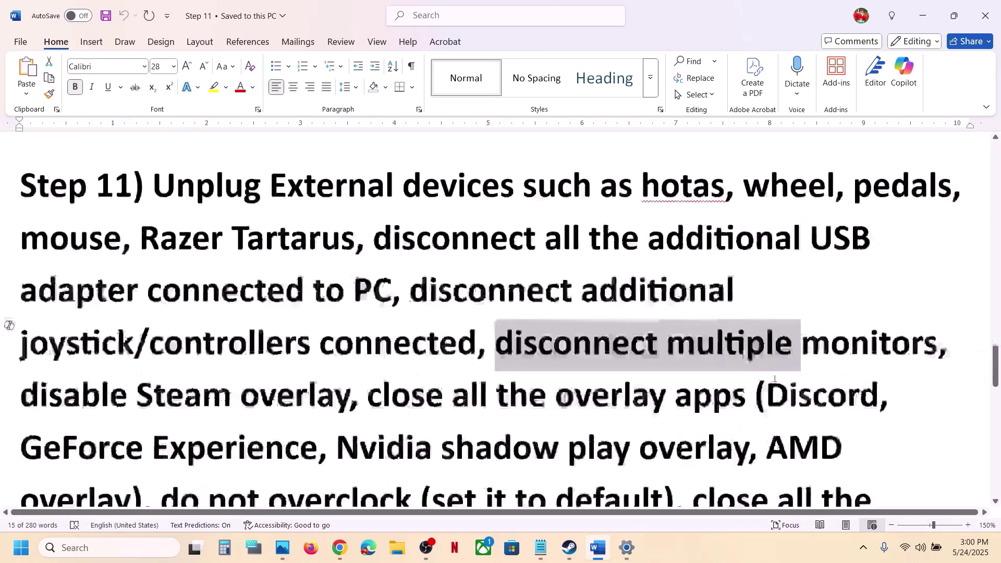
drag(135, 295, 352, 292)
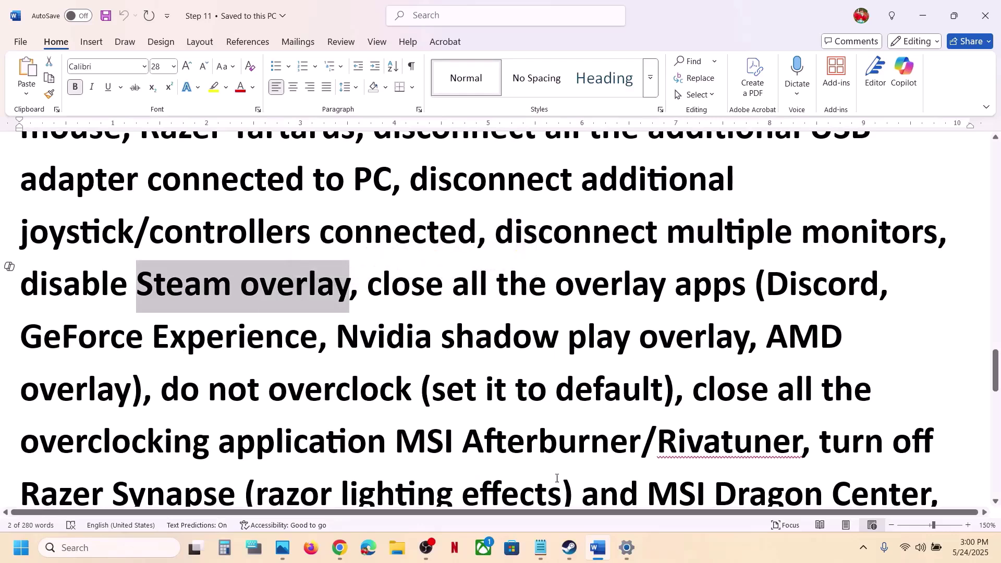
In Steam, check the Steam Overlay setting in the Tainted Grail: The Fall of Avalon Demo properties, and close them.
click(570, 549)
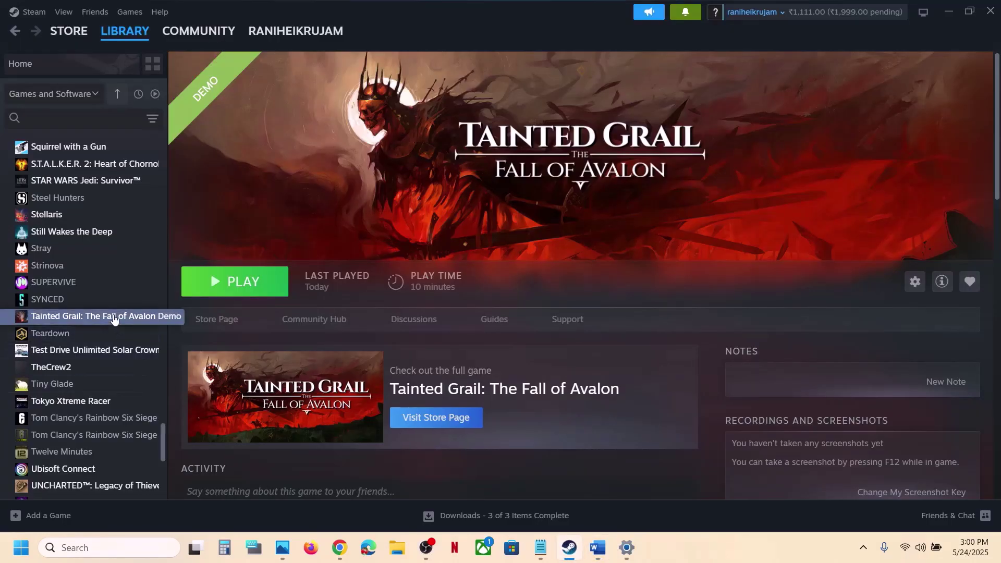
right_click(113, 315)
click(151, 415)
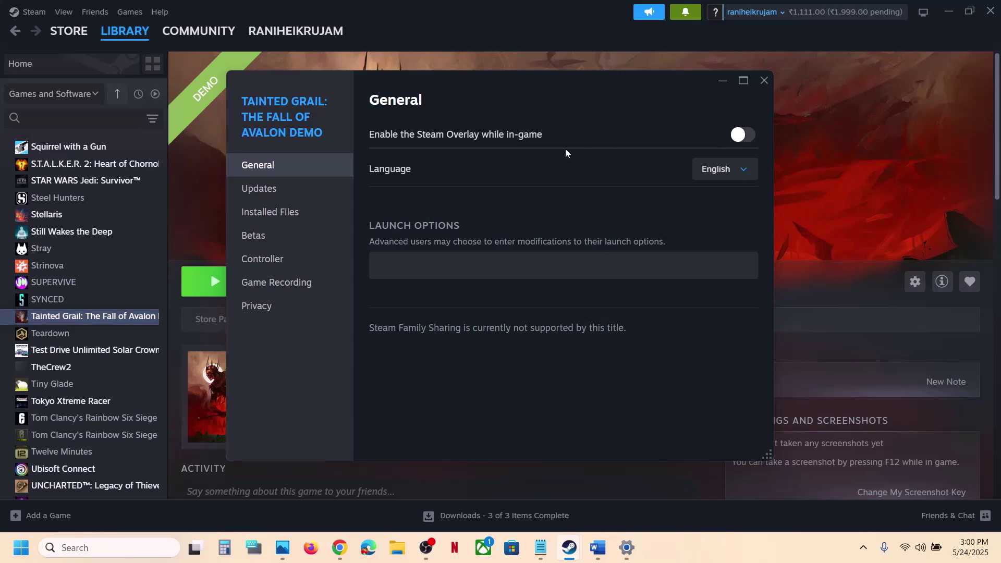
click(765, 81)
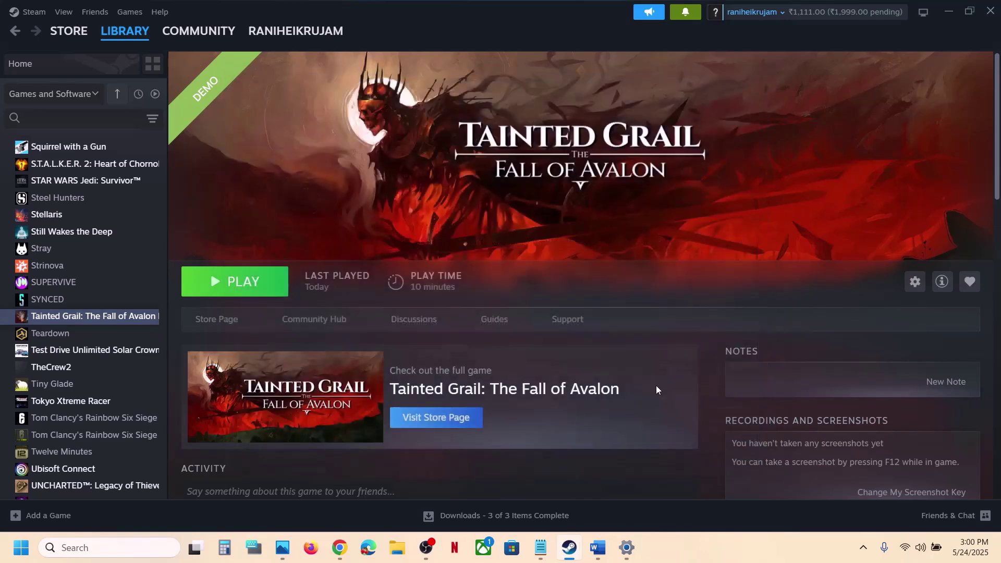
Return to the Word document and highlight the overlay apps, Discord and GeForce Experience, in Step 11.
click(598, 548)
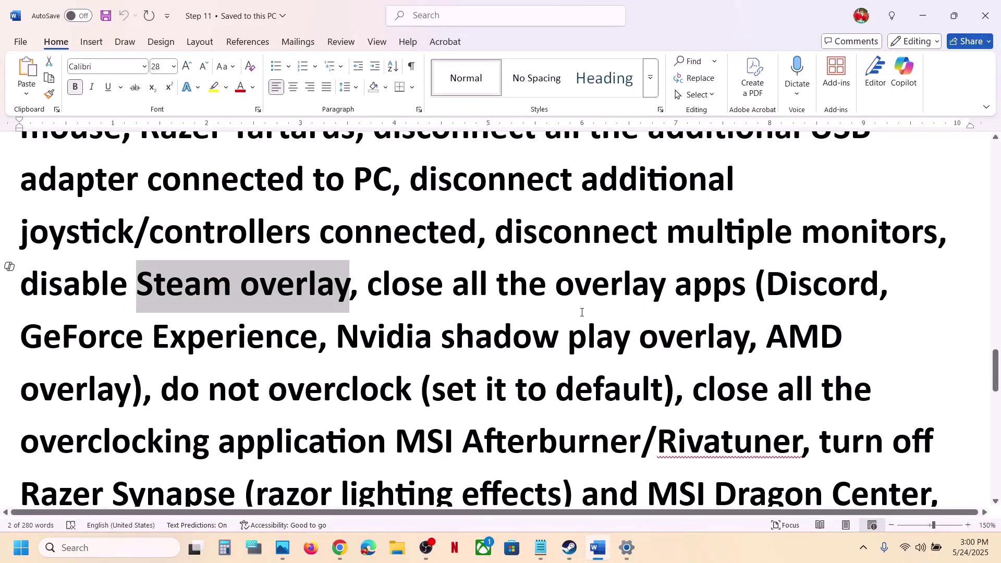
double_click(782, 284)
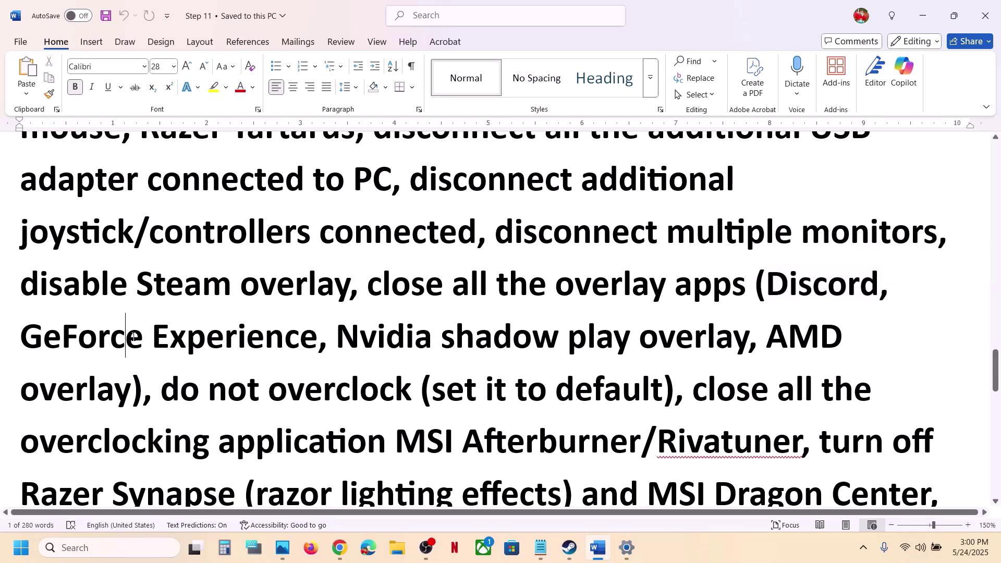
triple_click(133, 337)
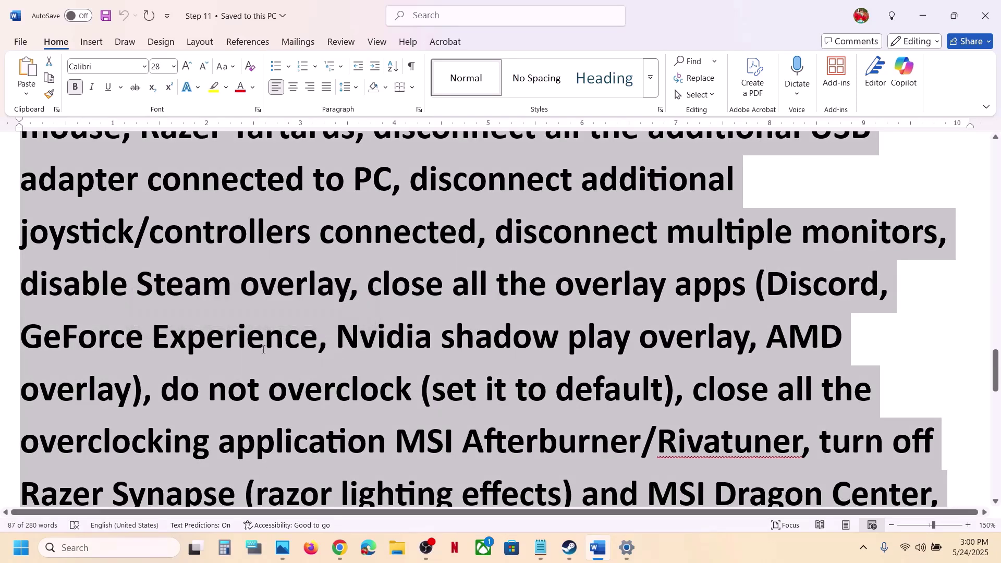